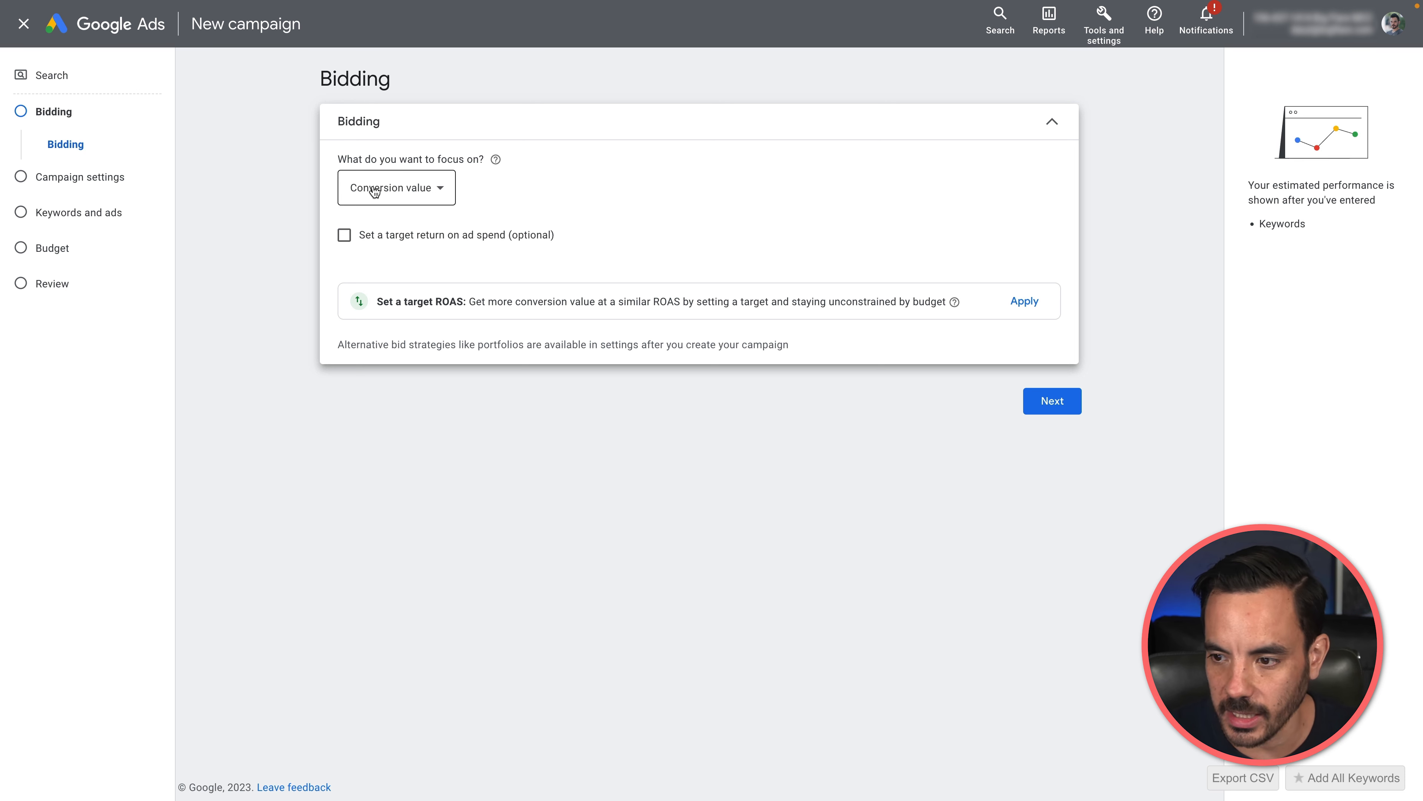
Step: Accept conversion value as the bidding focus and exclude the Google Display Network from the campaign's networks
left_click(1074, 406)
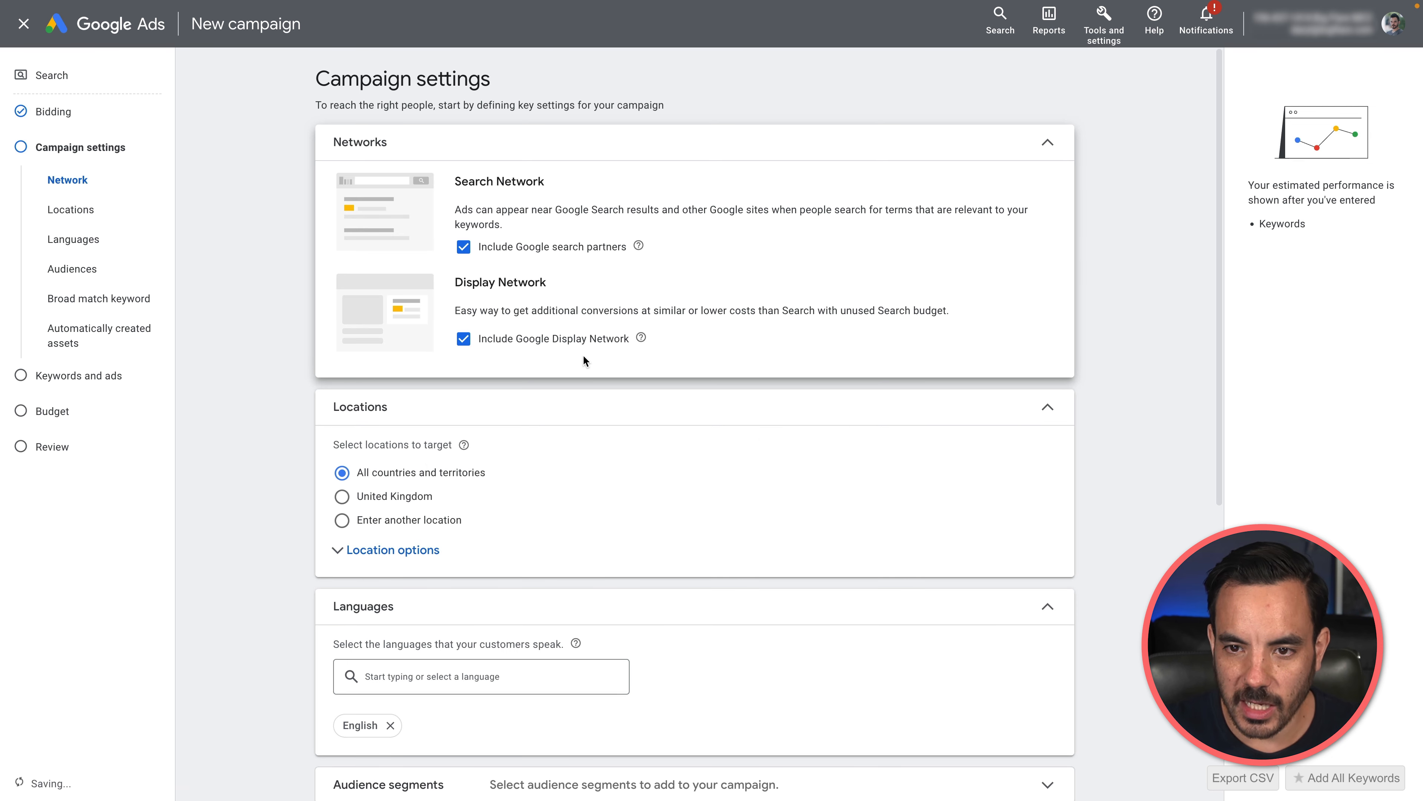
left_click(522, 339)
scroll(265, 395, "down", 3)
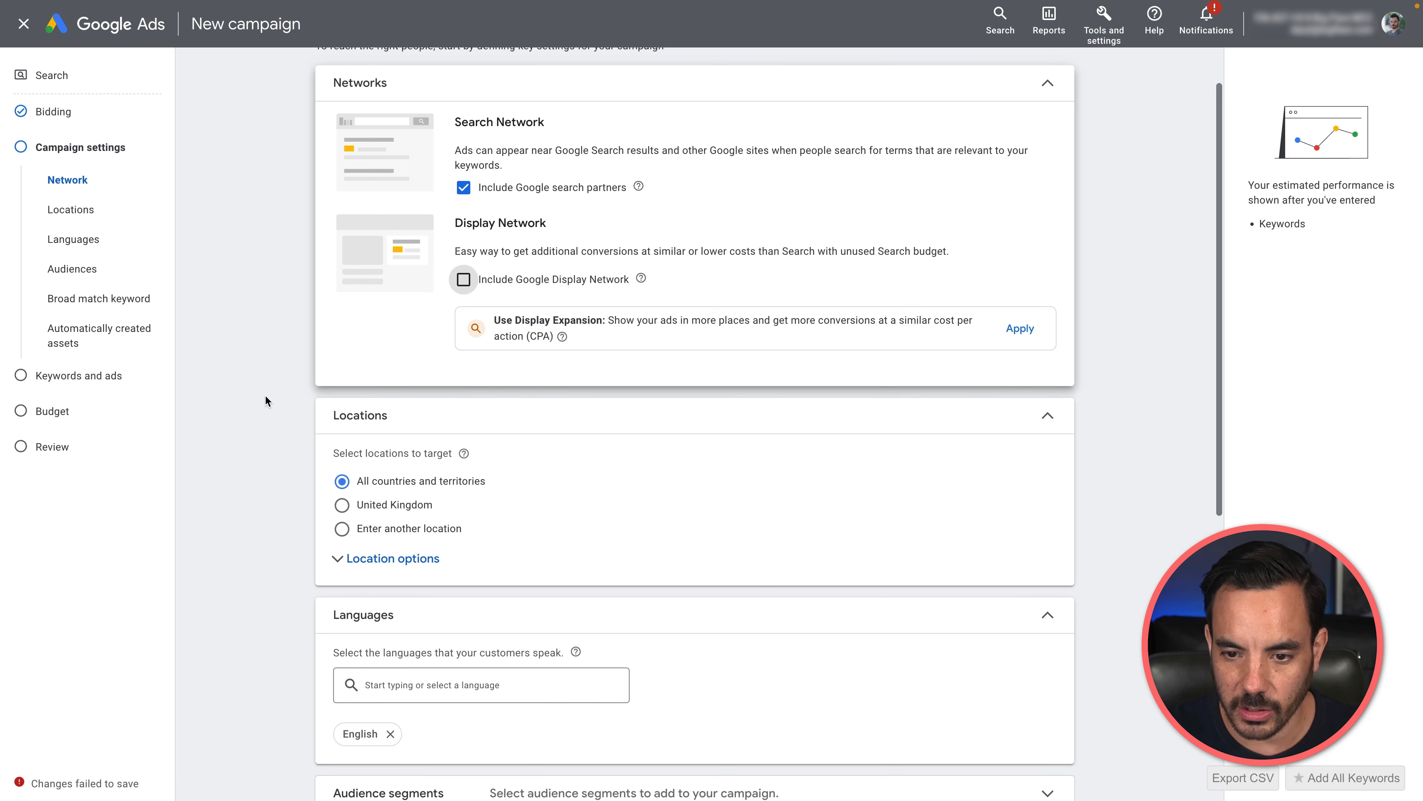
Step: Target the United Kingdom as the campaign location and review the language, broad match and automatically created assets settings
left_click(377, 426)
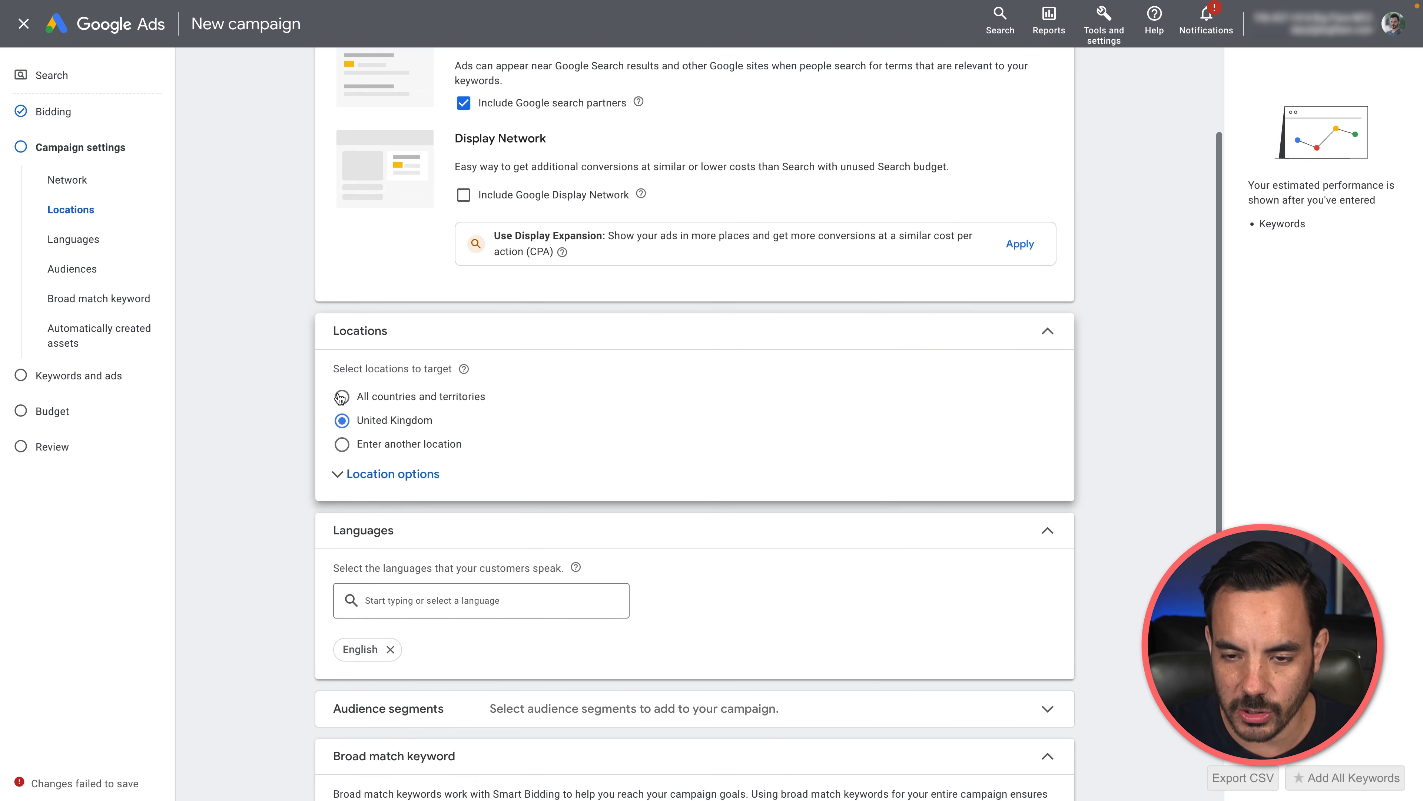
scroll(273, 370, "down", 2)
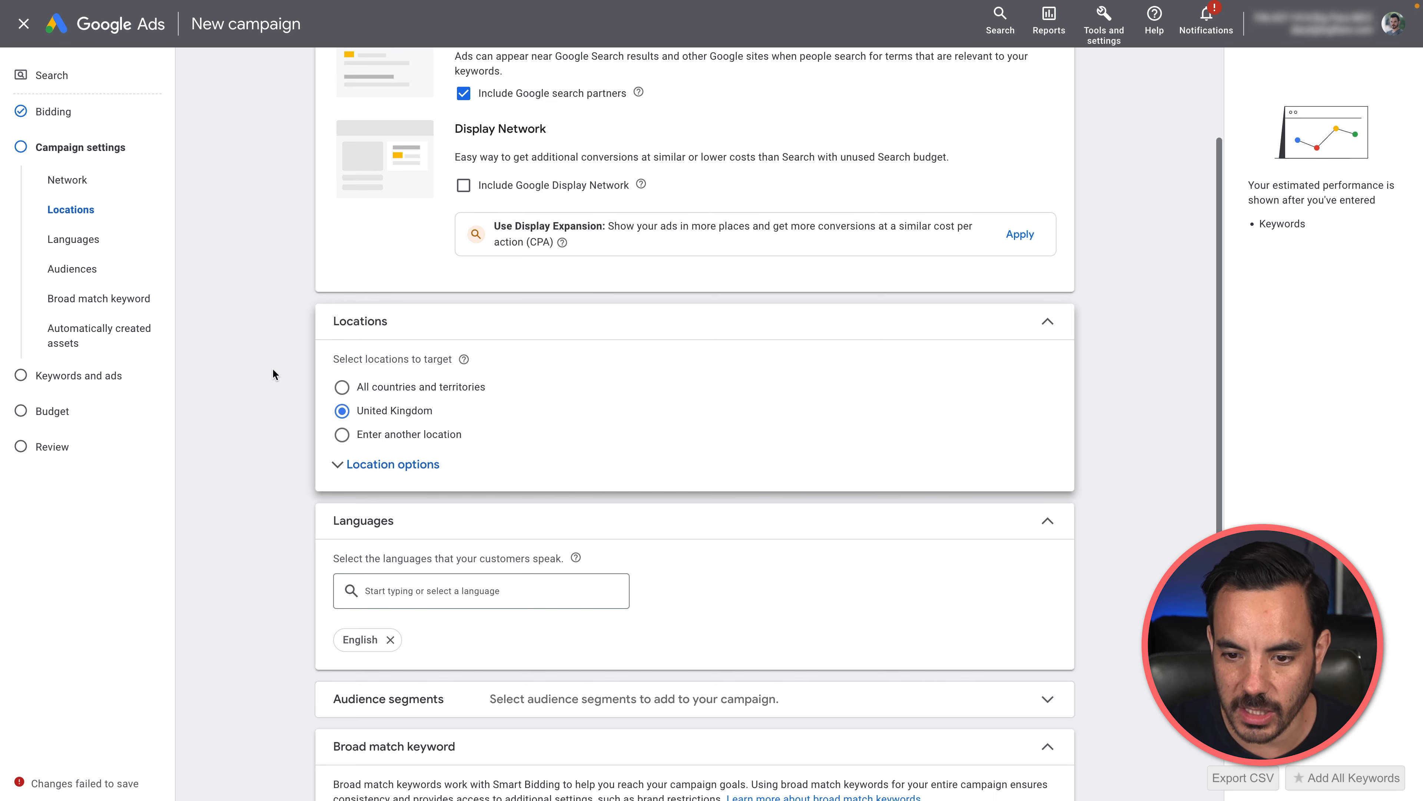
scroll(397, 486, "down", 2)
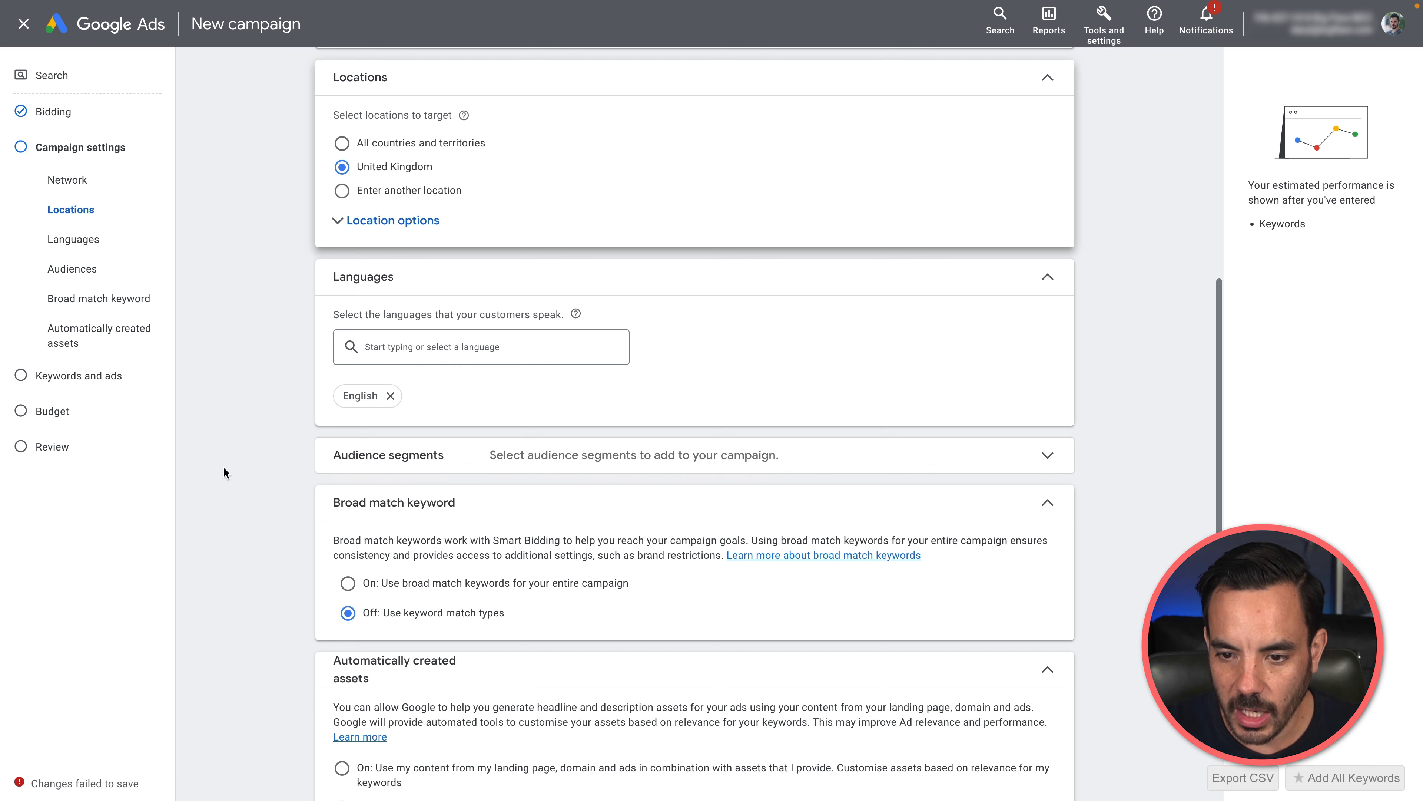
scroll(527, 419, "down", 2)
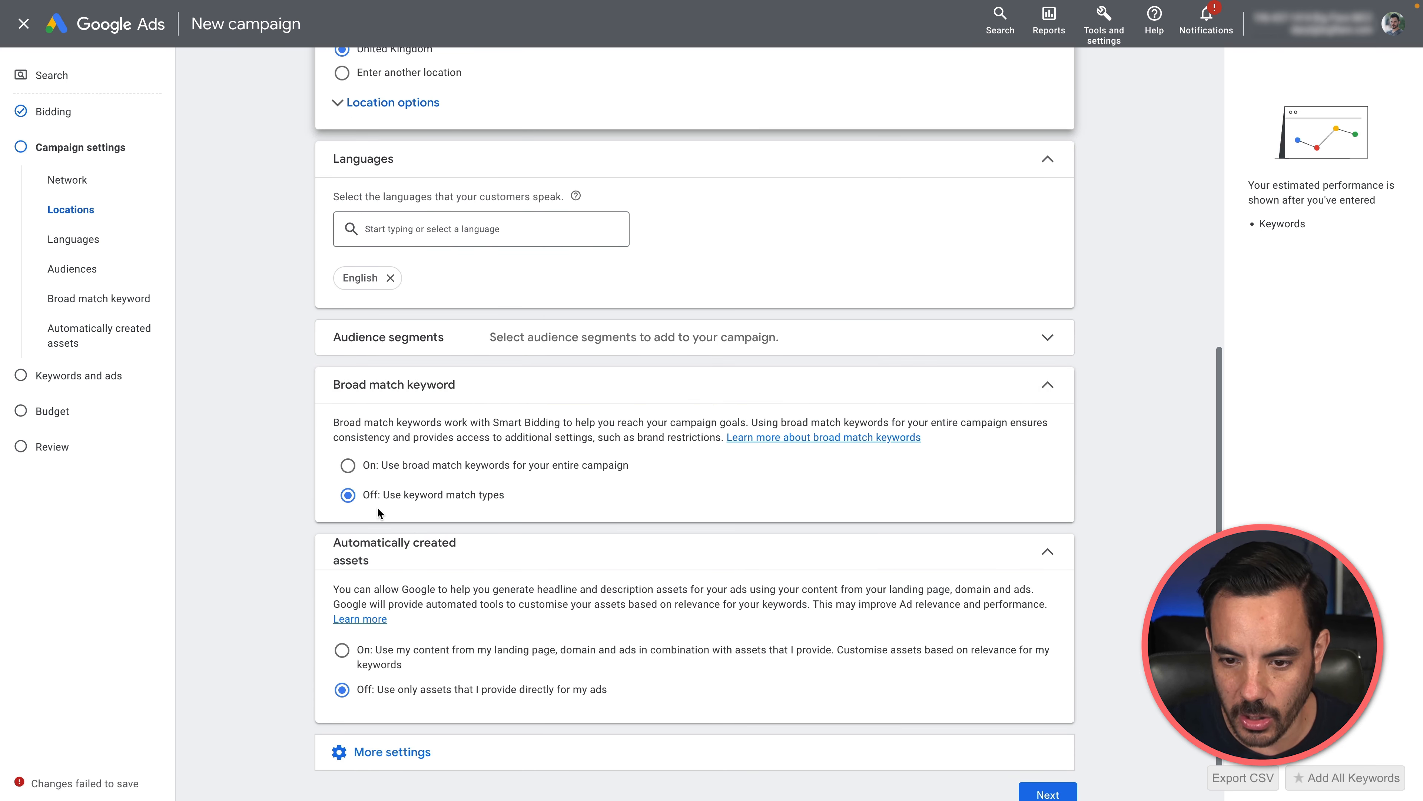
scroll(379, 513, "down", 1)
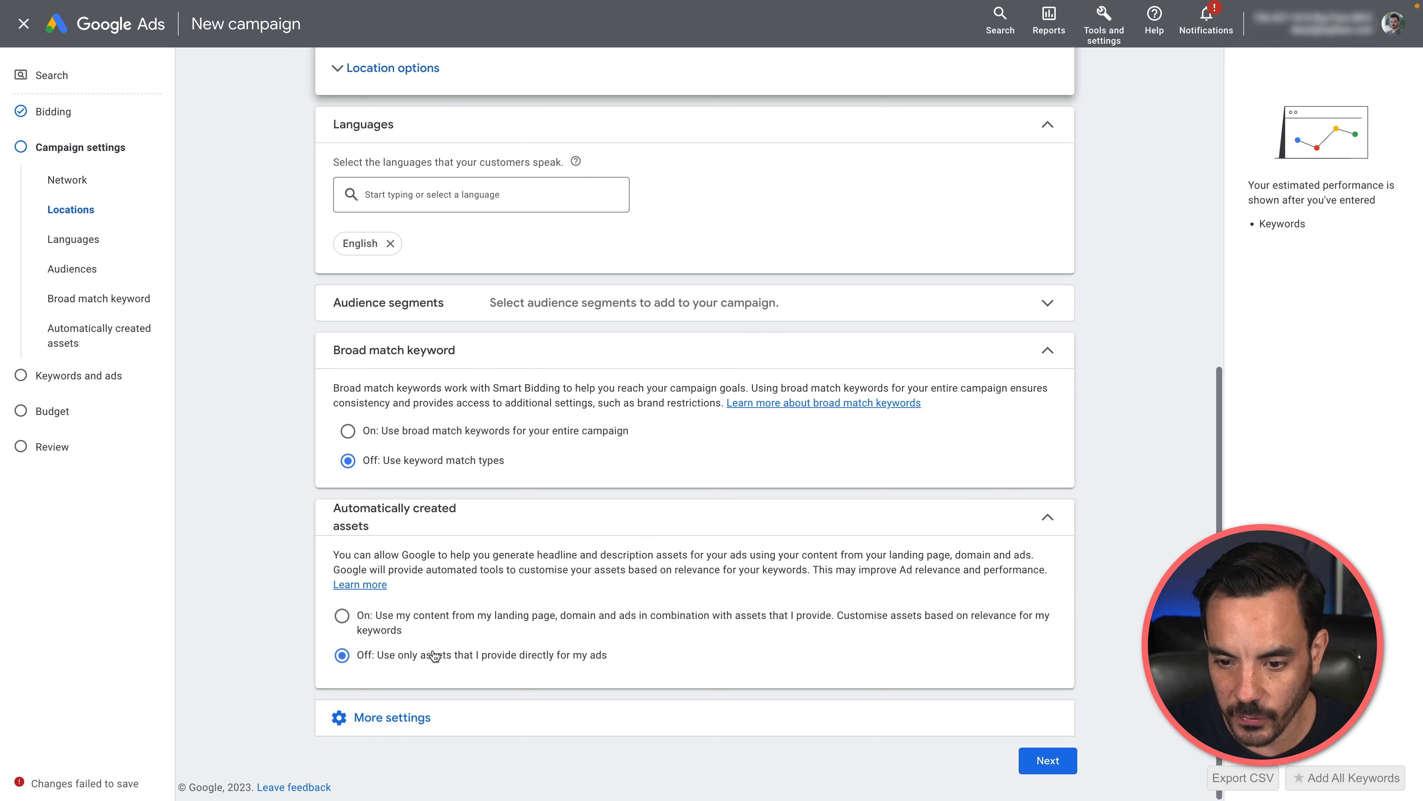
Step: Continue to the keywords and ads stage and remove Ad group 1 from the campaign
left_click(1068, 770)
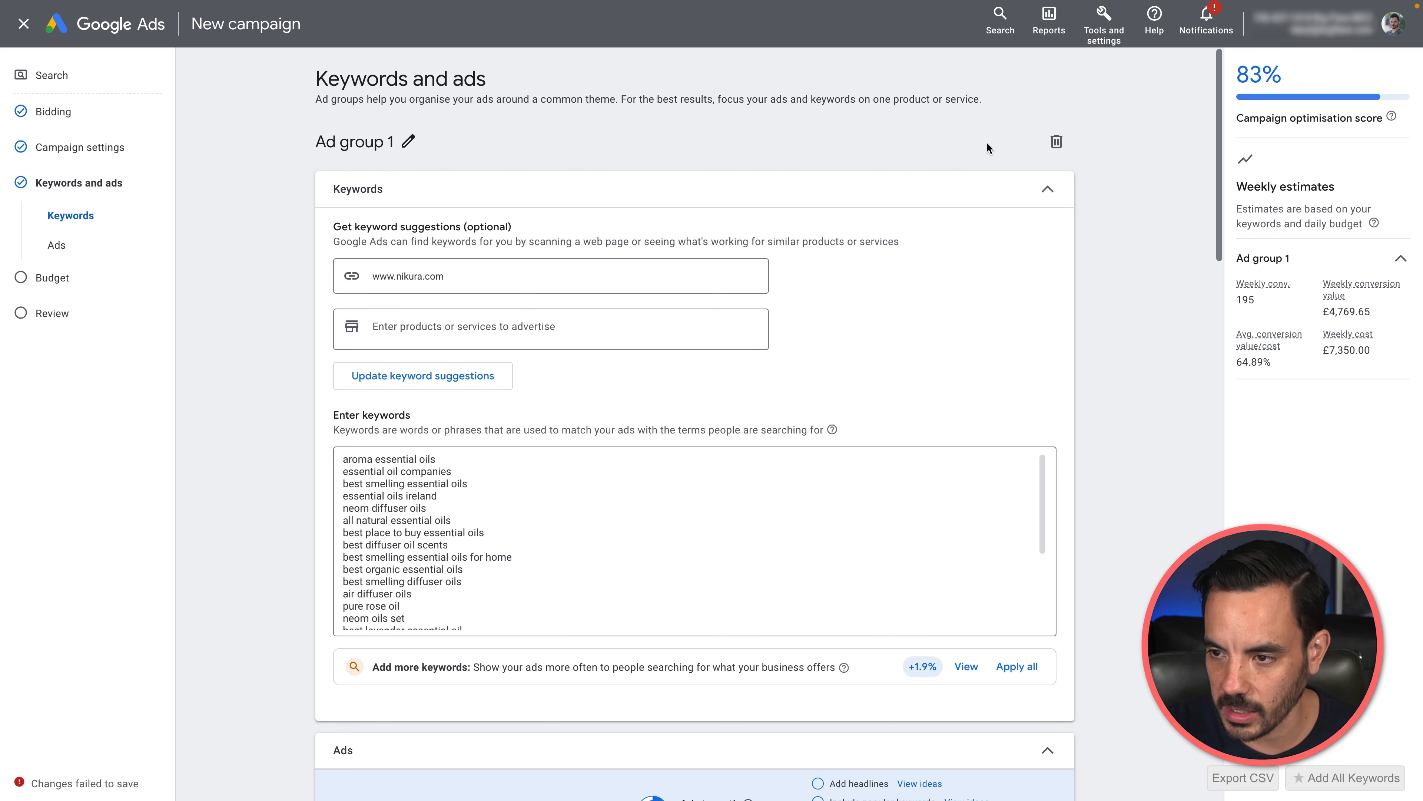
left_click(1056, 142)
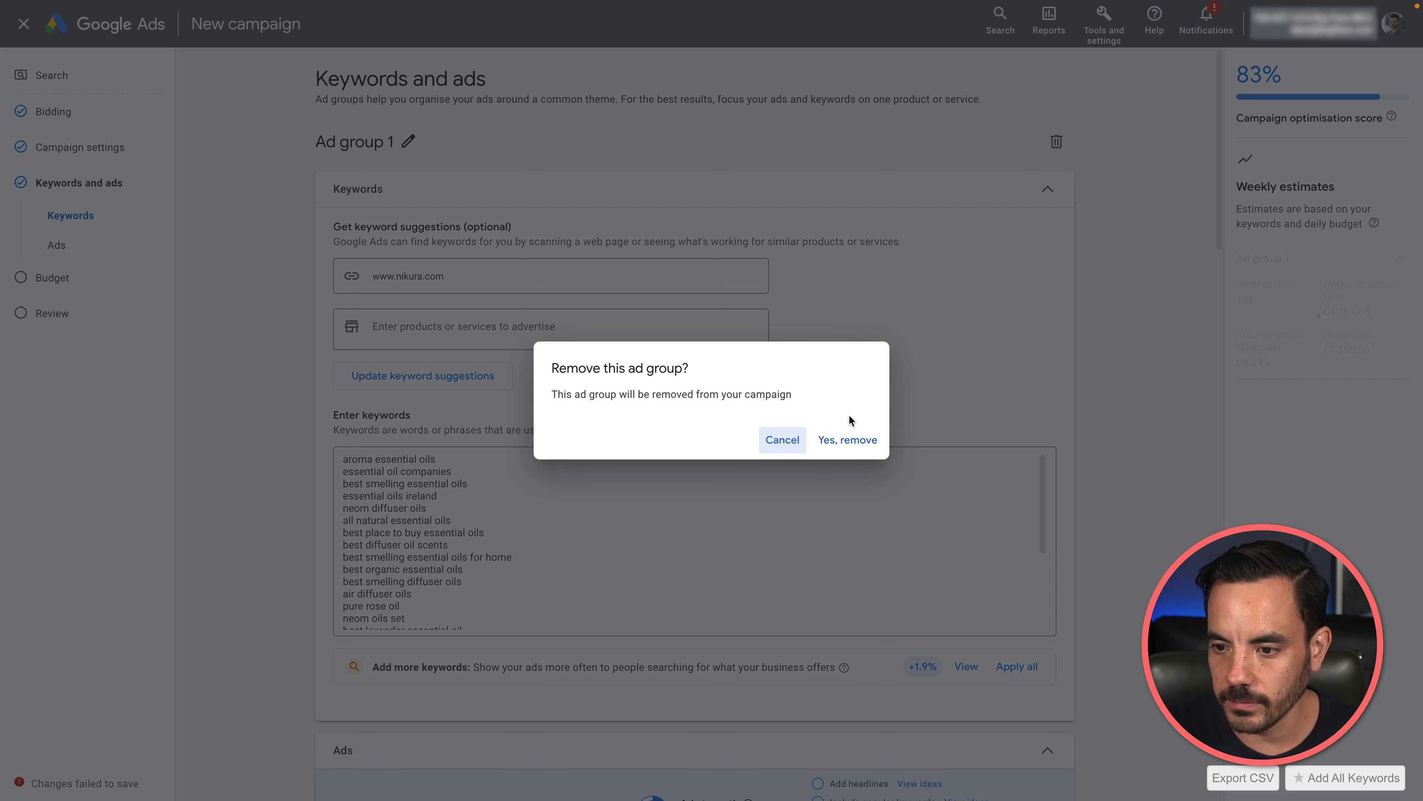
left_click(846, 443)
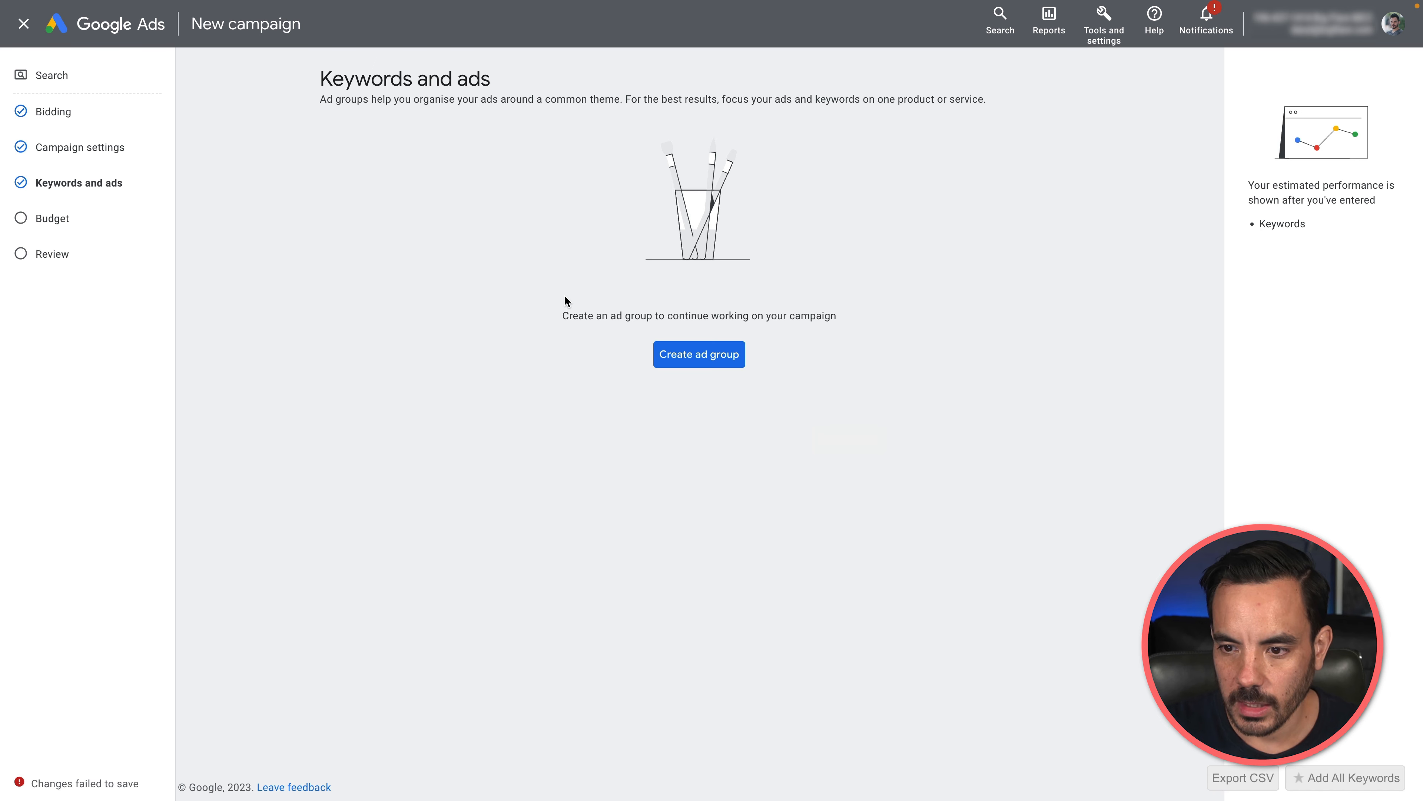
Step: Set the campaign's average daily budget to £20 and continue to the review stage
left_click(100, 231)
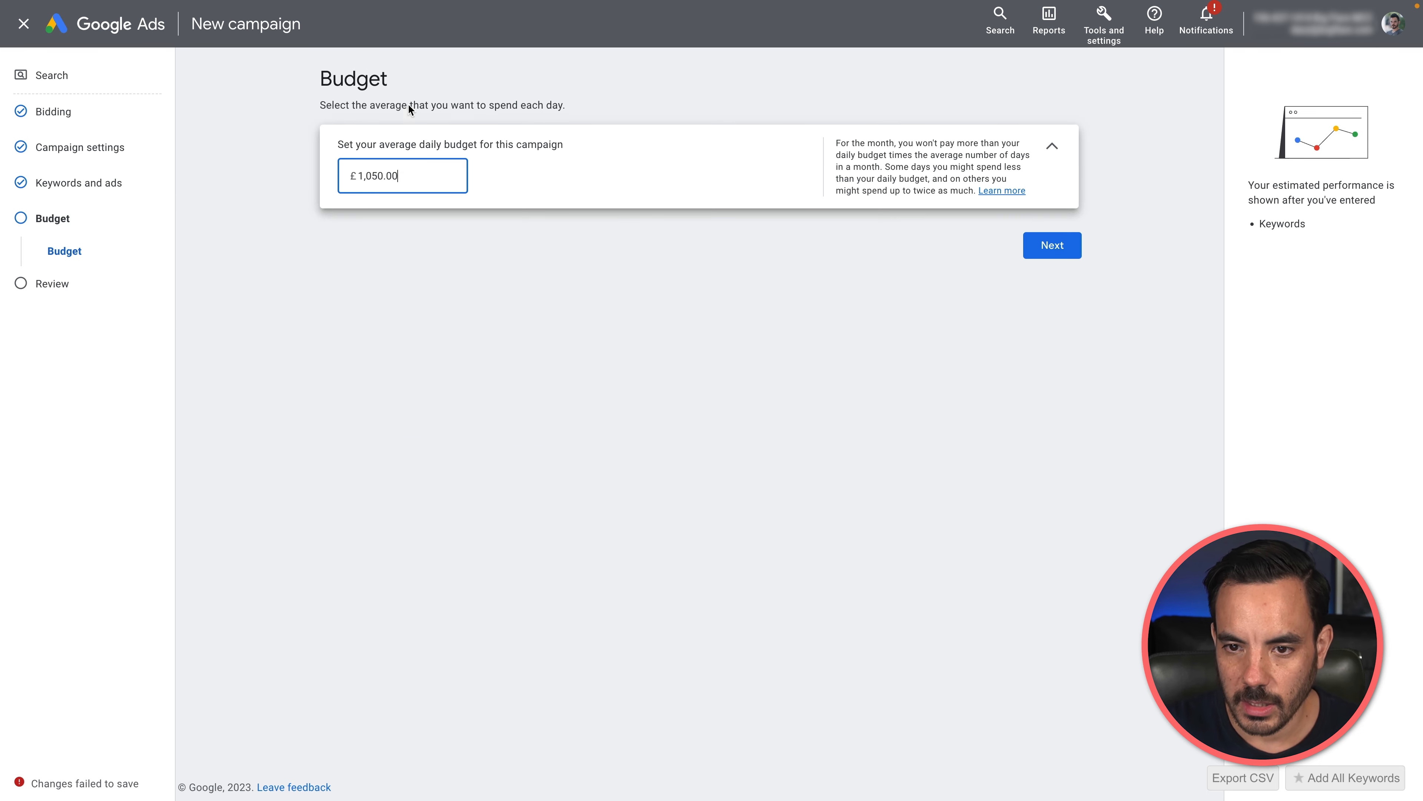
key("ctrl+a")
key("BackSpace")
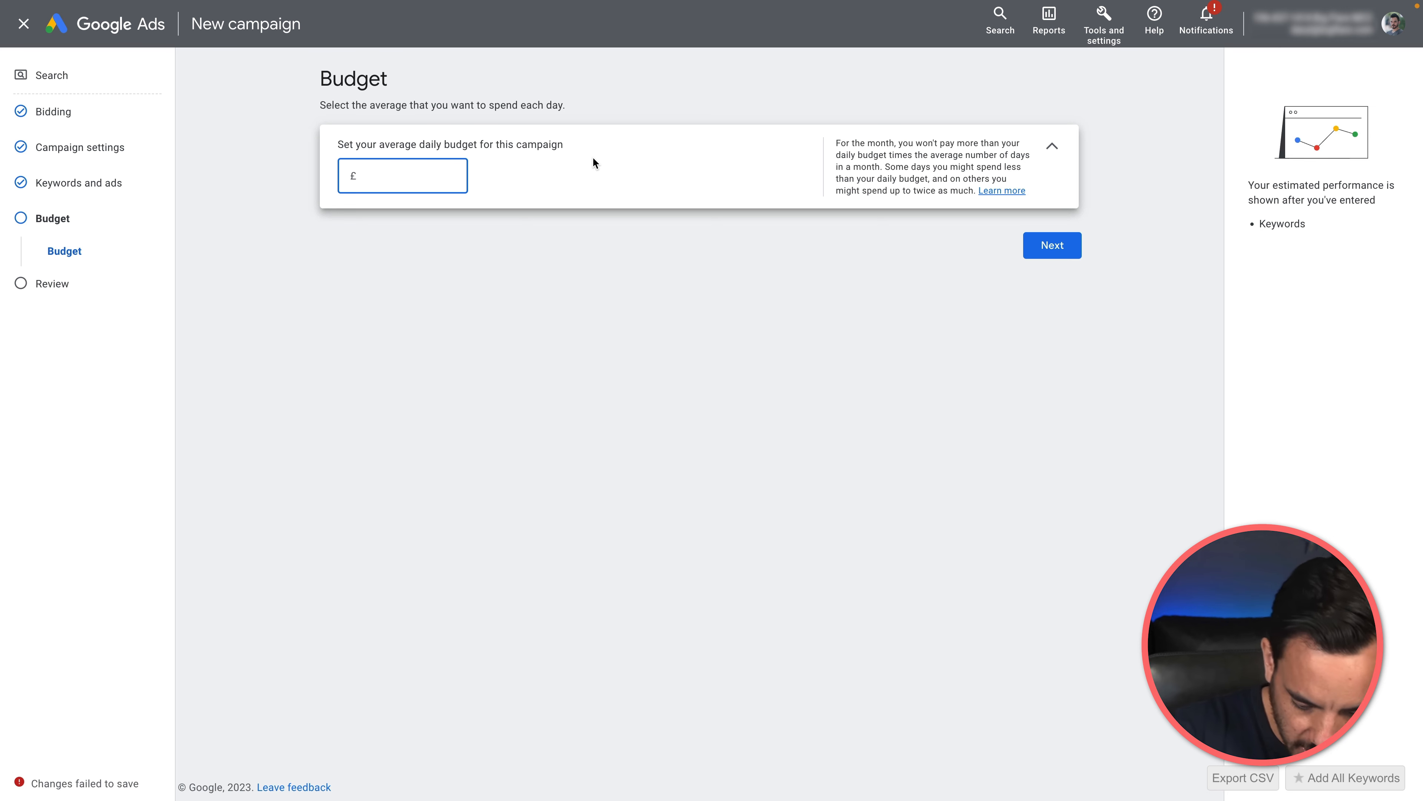
type("20")
left_click(976, 302)
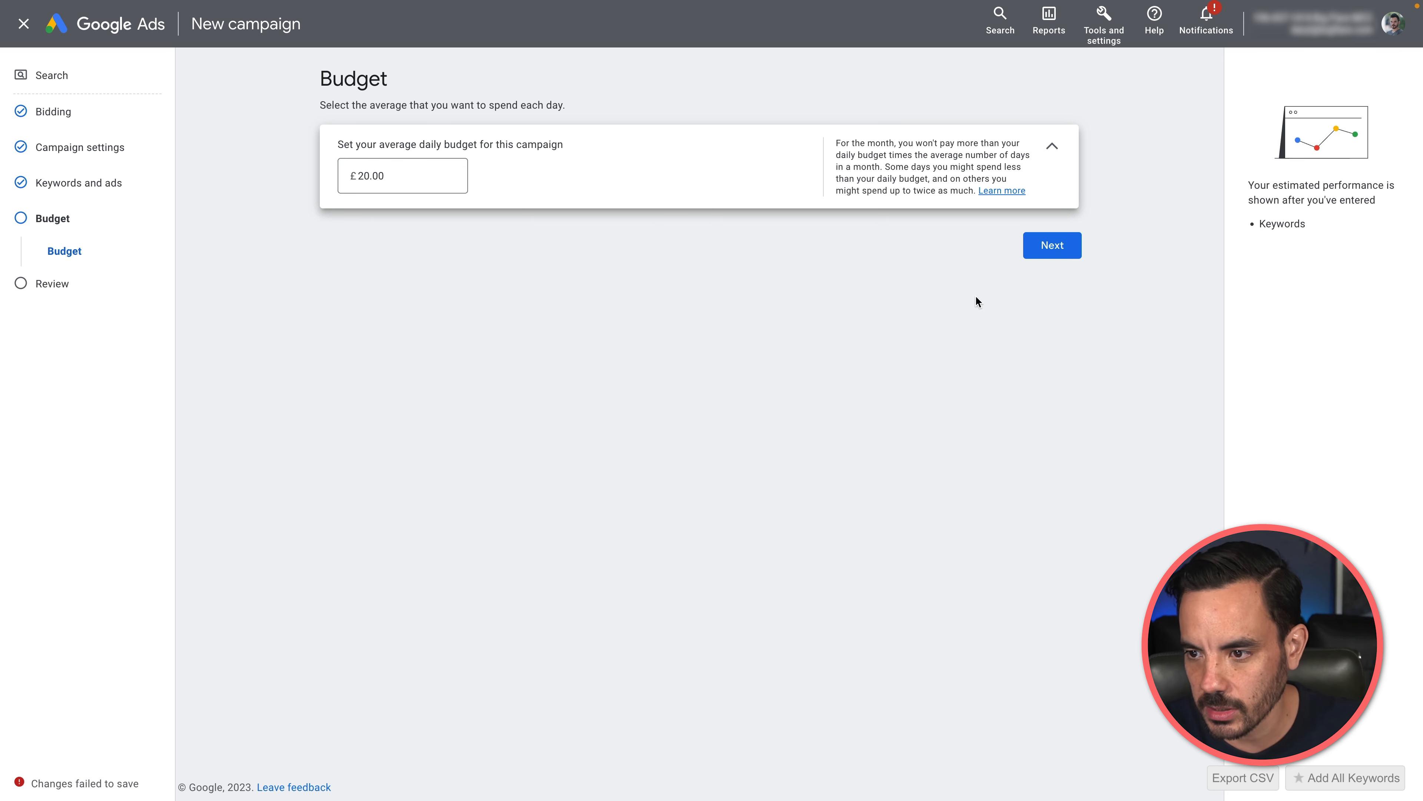
left_click(1055, 250)
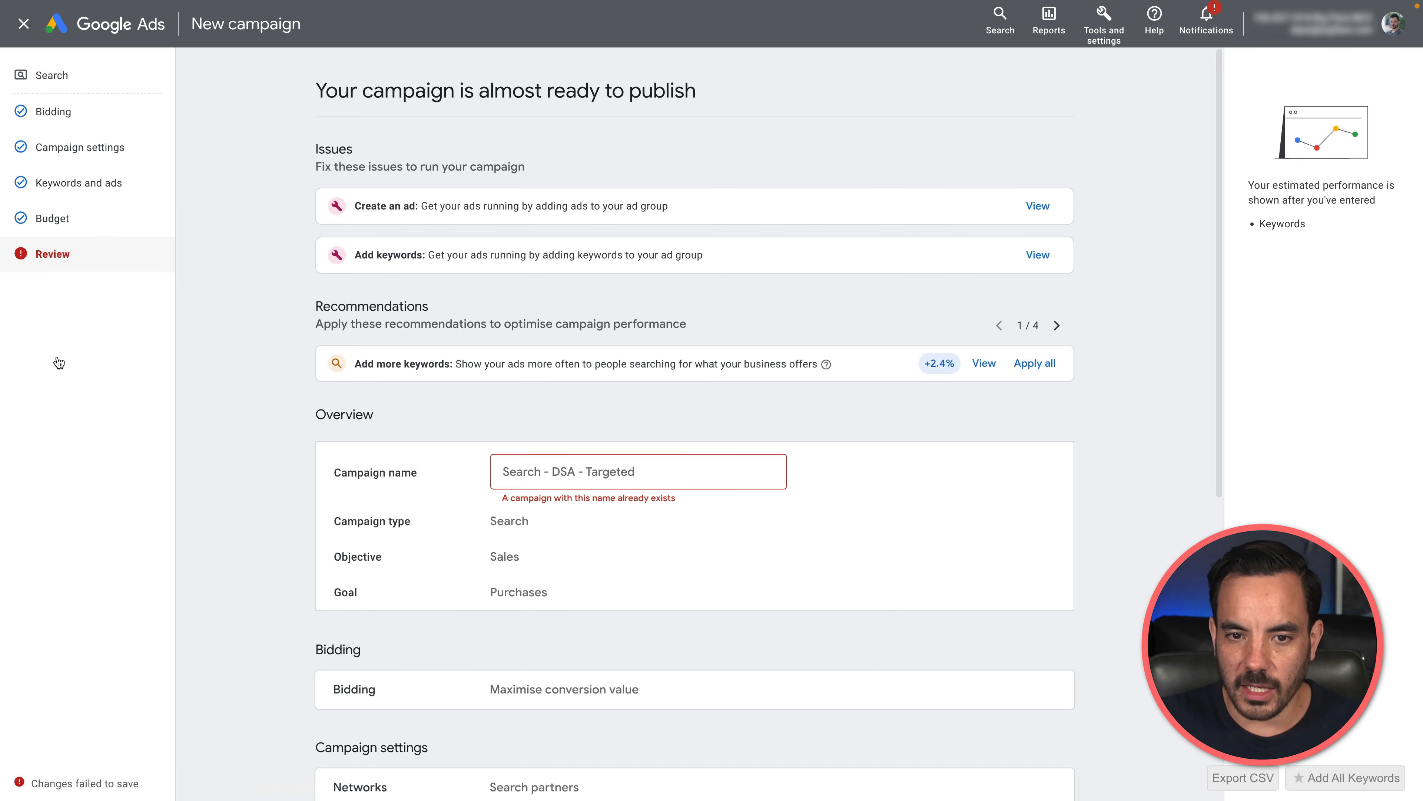
Step: Rename the campaign to "Search - DSA - Targeted 2"
left_click(692, 466)
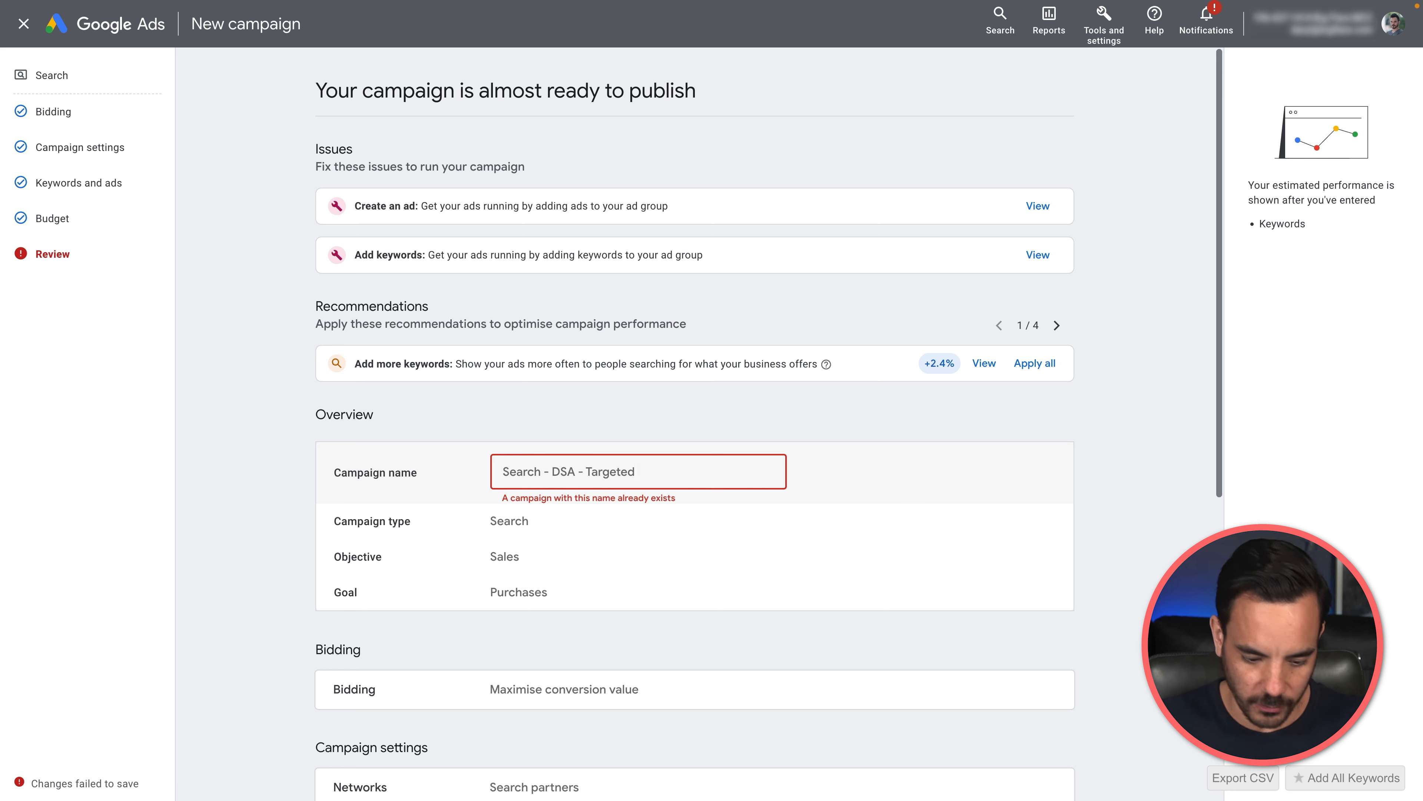
type("2")
left_click(261, 462)
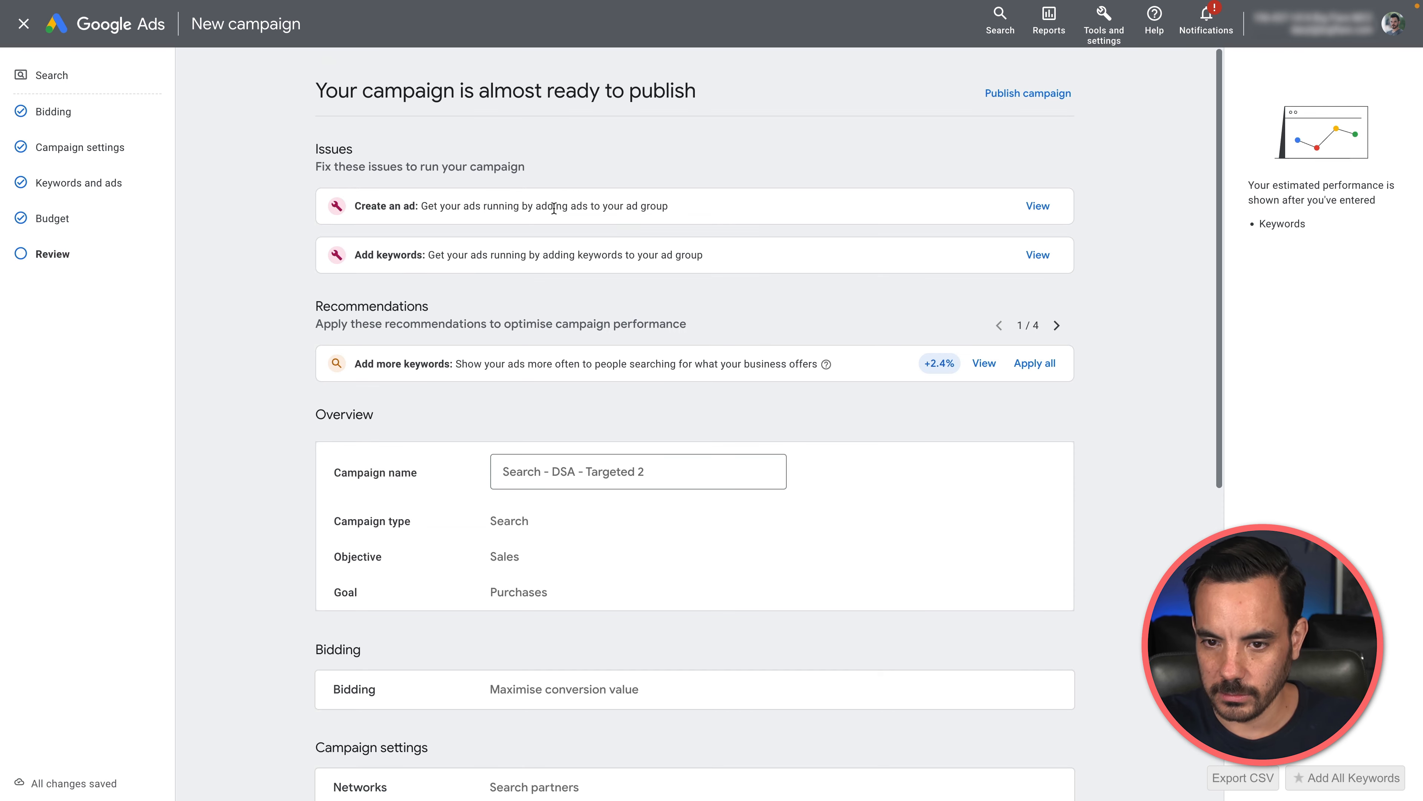
Step: Check the campaign summary and publish the campaign without any ads or keywords
scroll(554, 207, "down", 10)
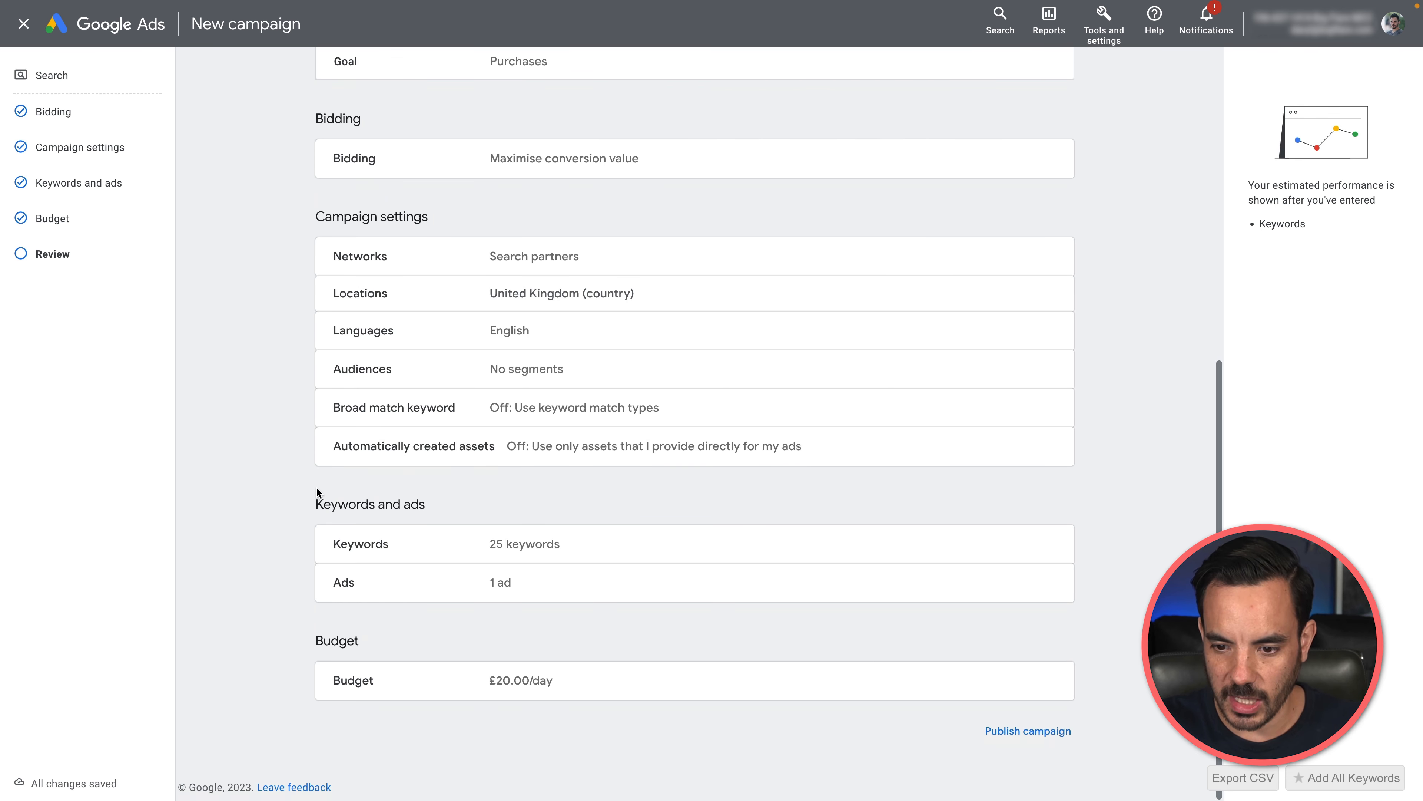
scroll(722, 613, "up", 9)
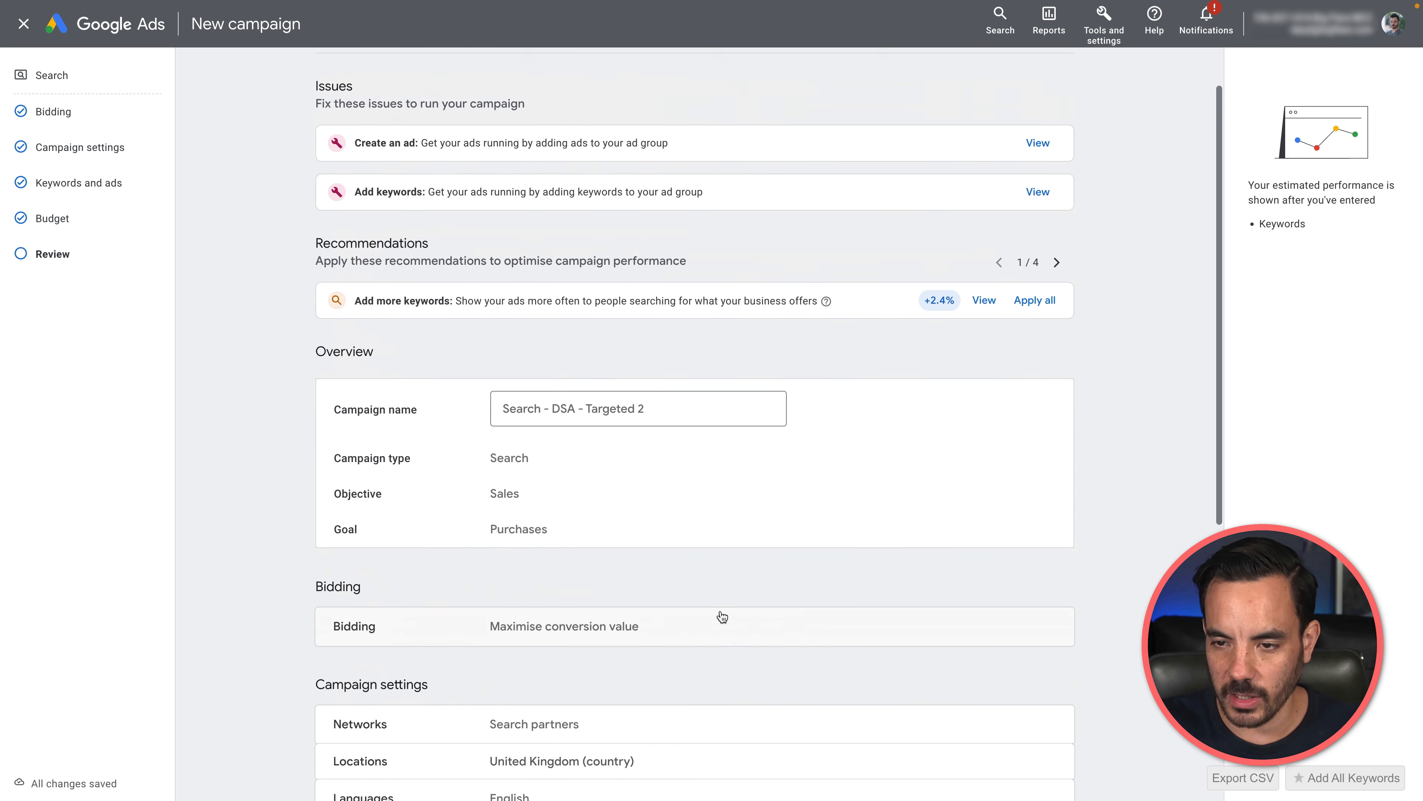
scroll(723, 614, "down", 8)
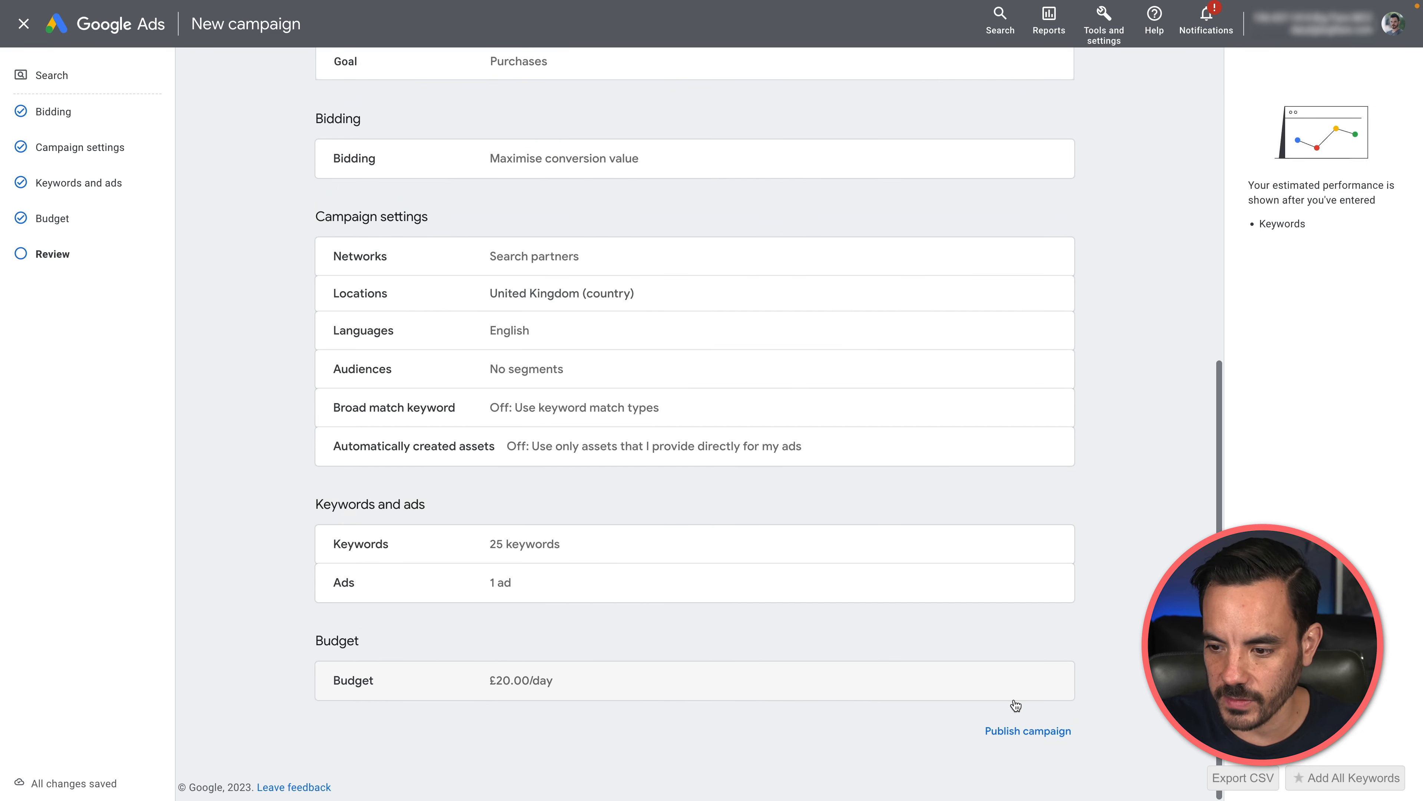
left_click(1028, 729)
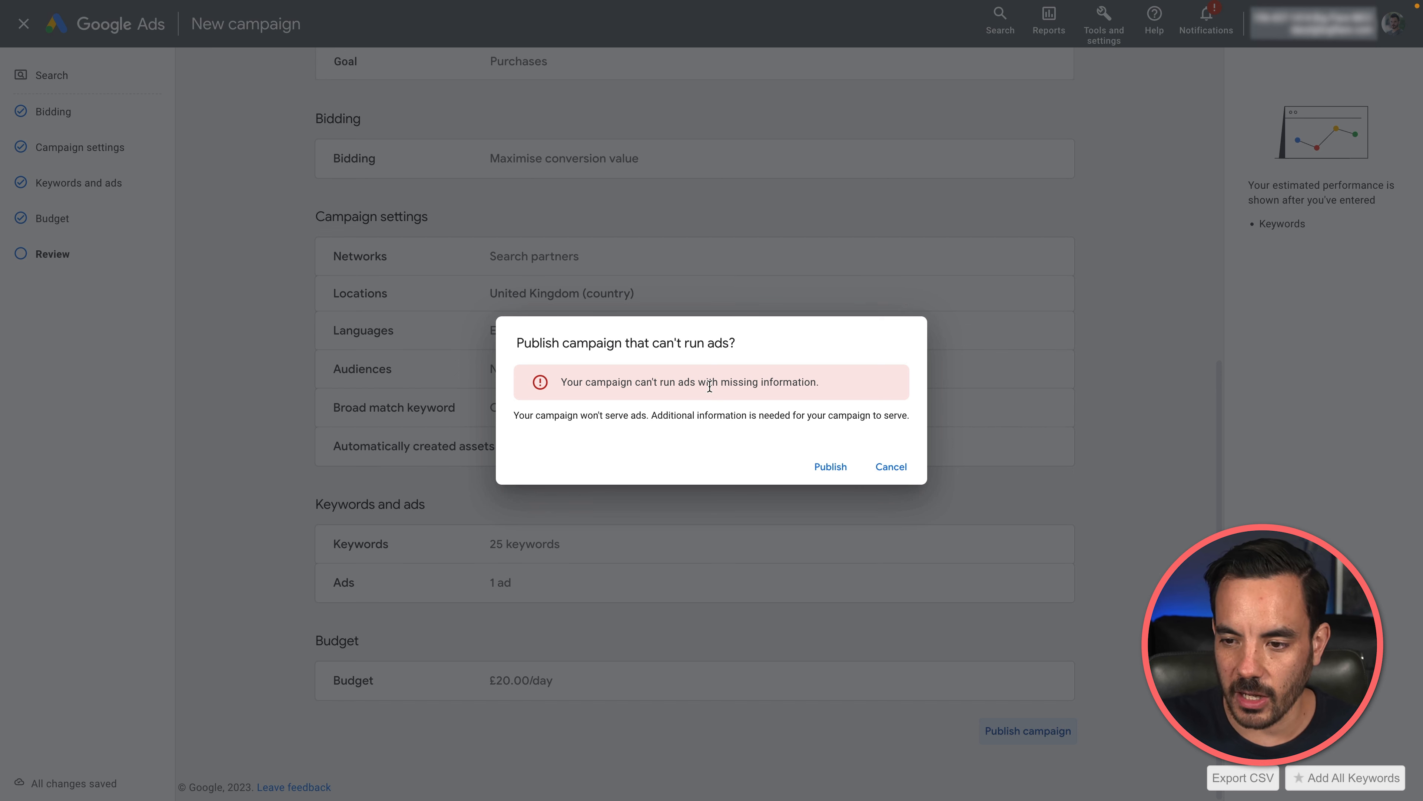
left_click(833, 468)
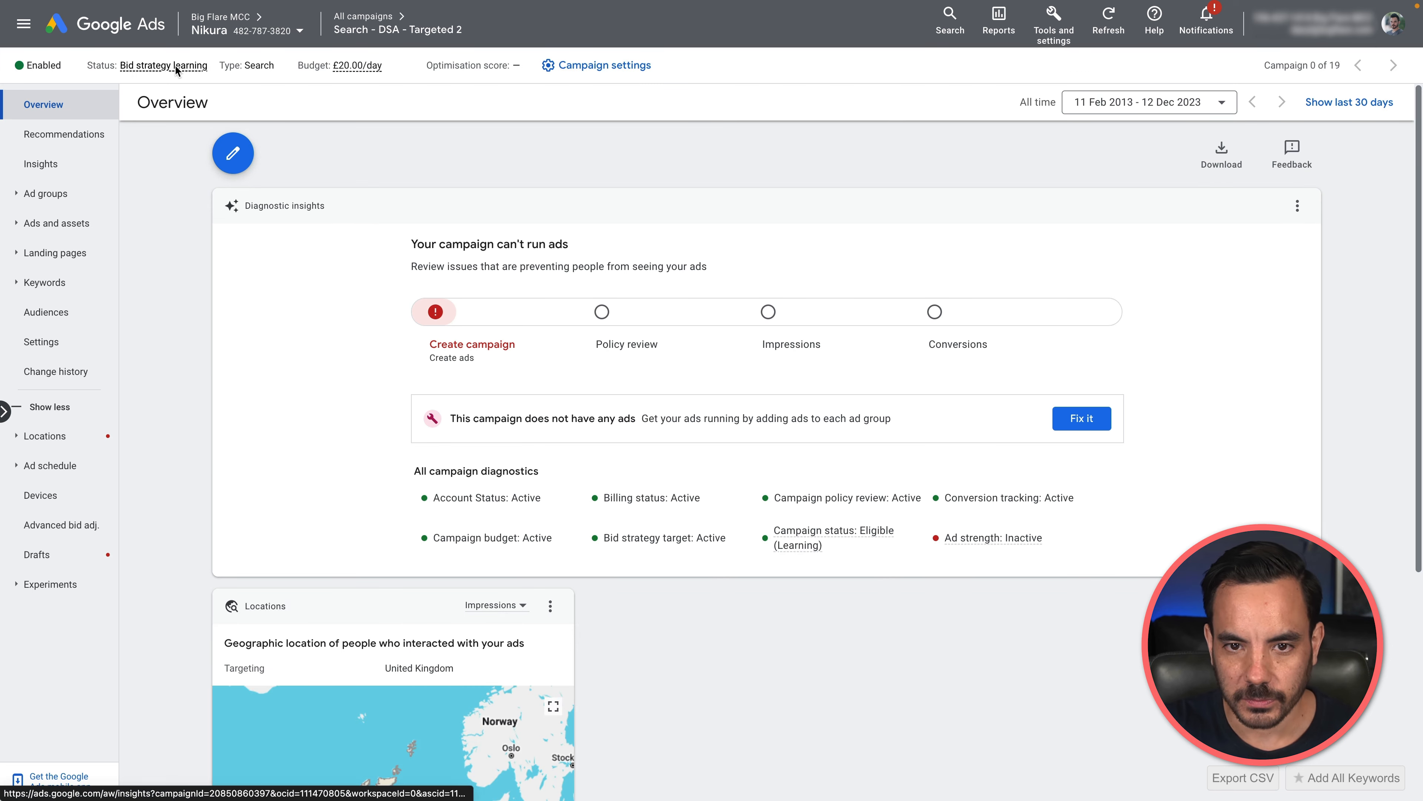
Step: Start a new ad group in the published campaign and change its ad group type to Dynamic
left_click(105, 195)
left_click(106, 224)
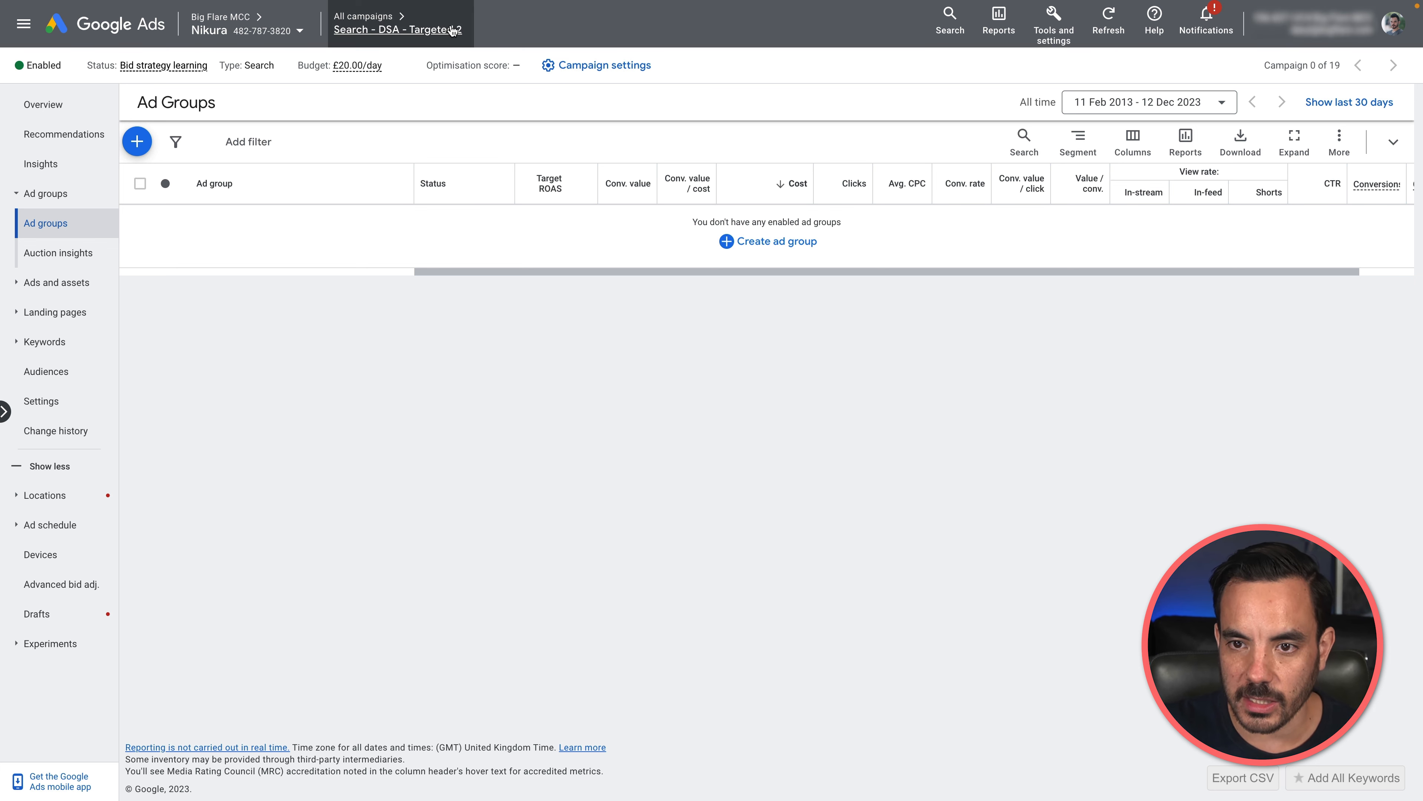
left_click(138, 144)
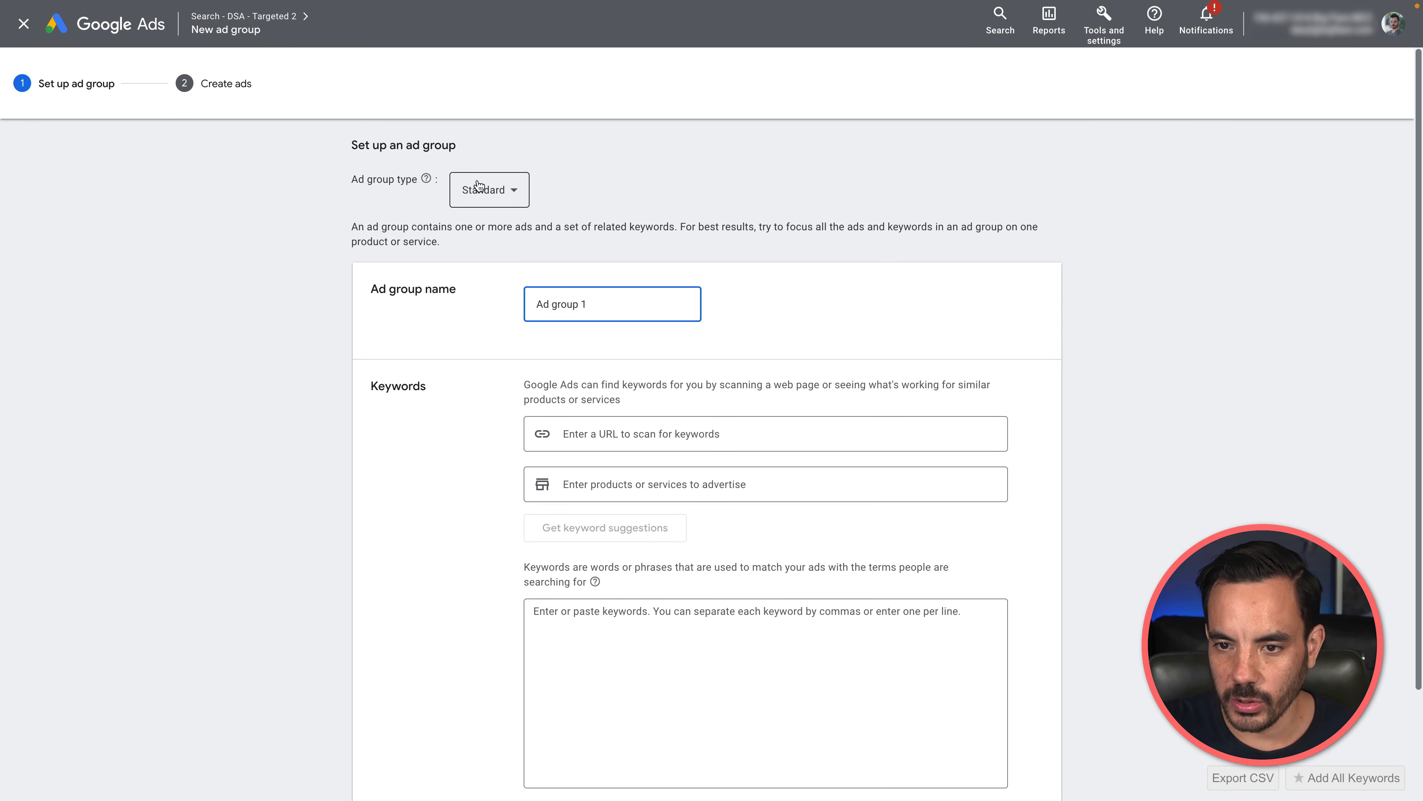
left_click(476, 194)
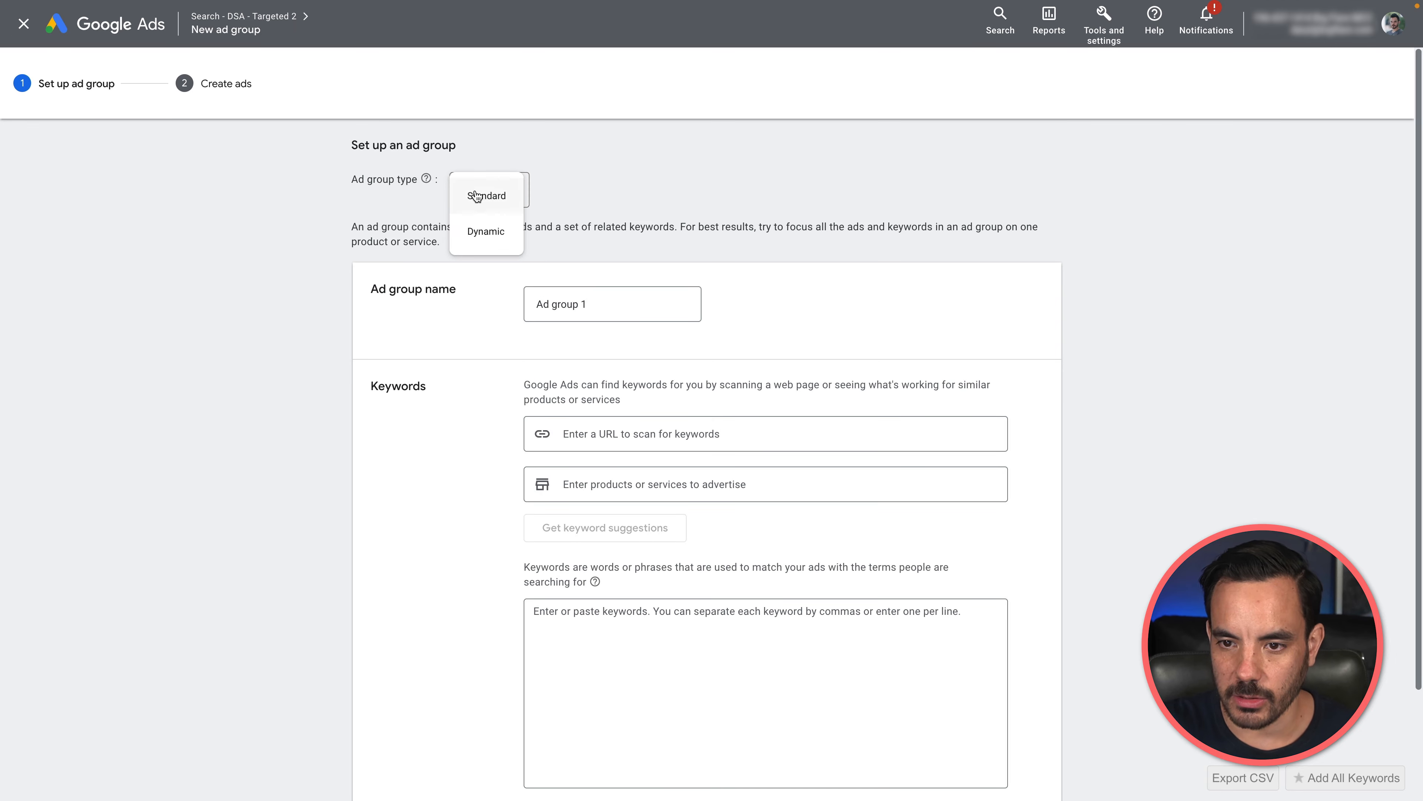
left_click(477, 230)
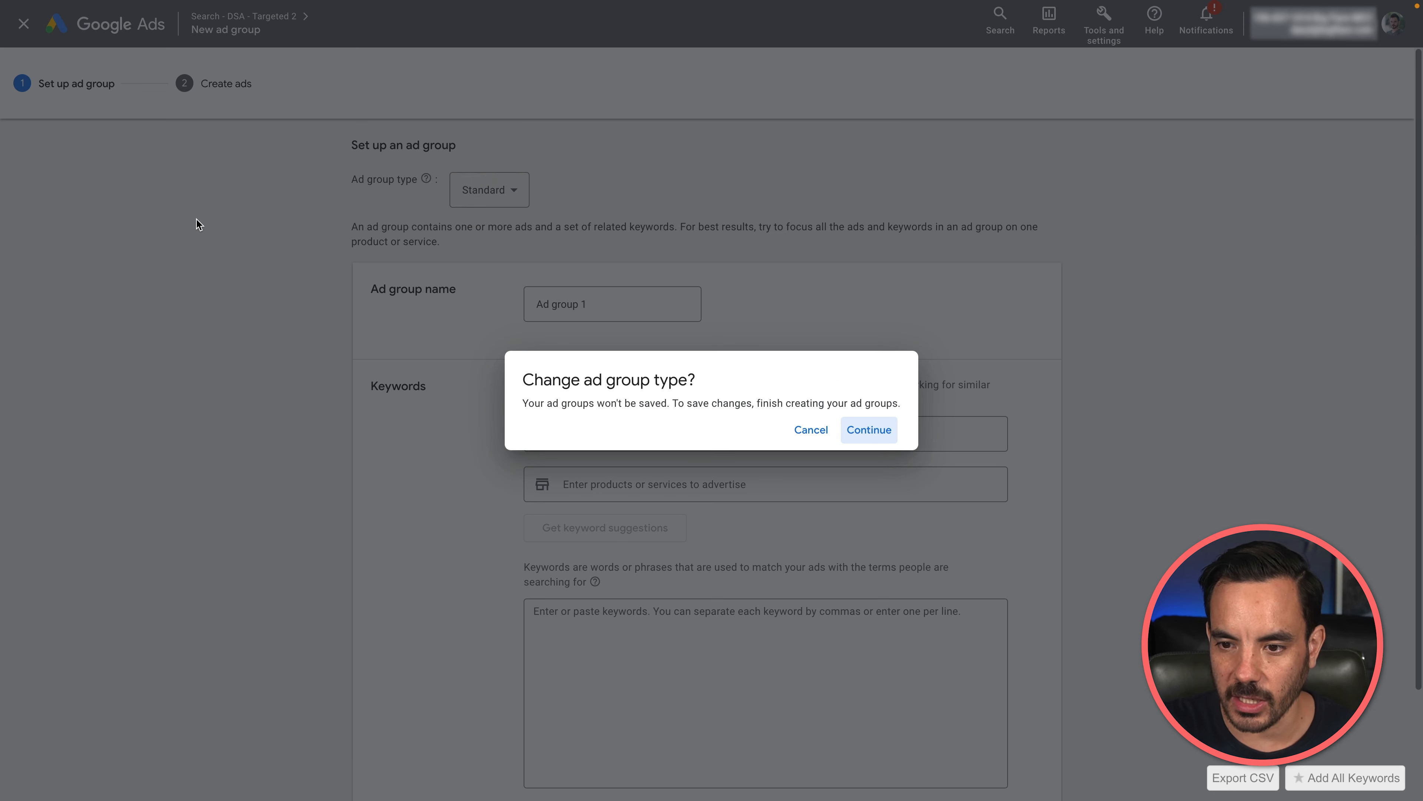
left_click(893, 429)
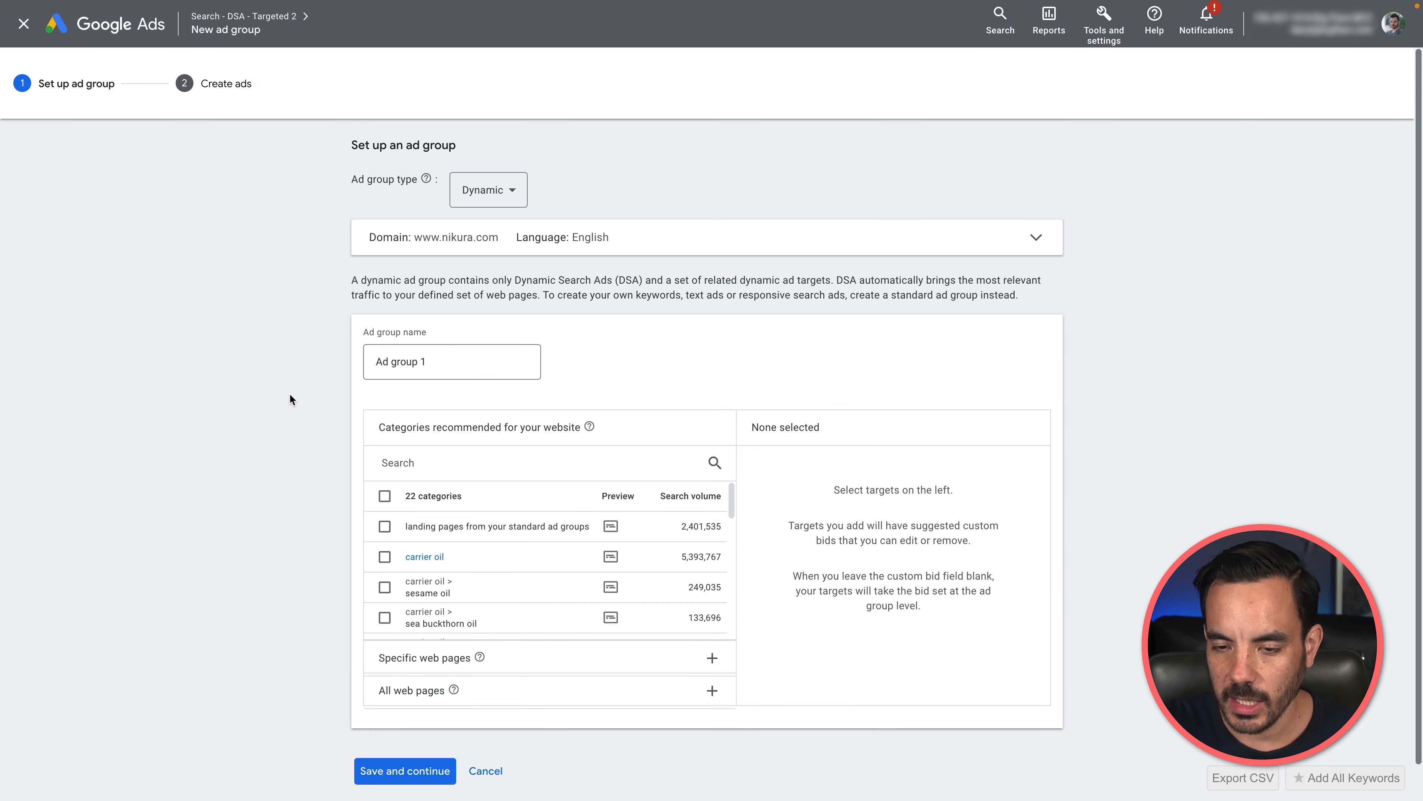
Step: Look through the recommended website categories, then choose to target specific web pages with a "URL contains" rule
scroll(204, 368, "down", 1)
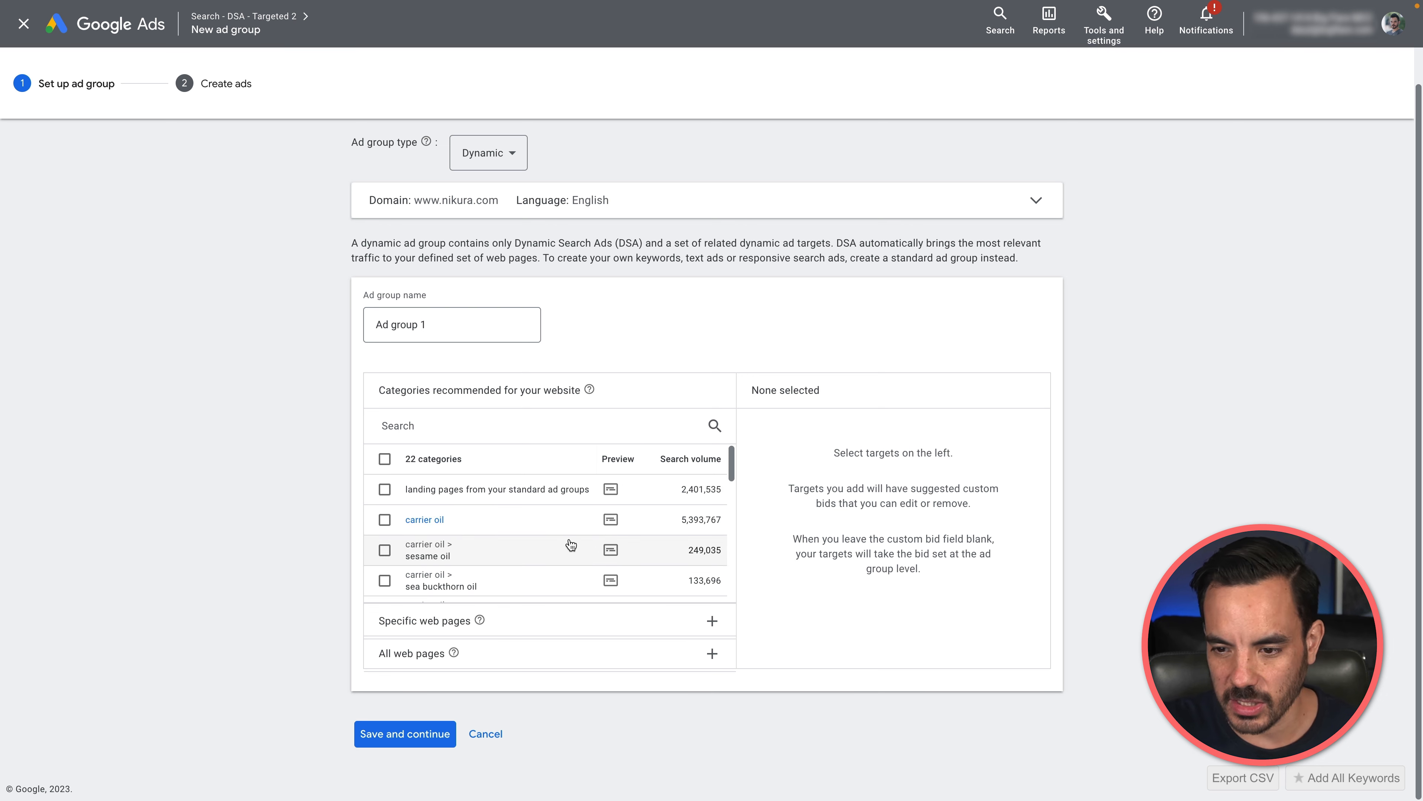
scroll(570, 544, "down", 1)
scroll(570, 544, "down", 2)
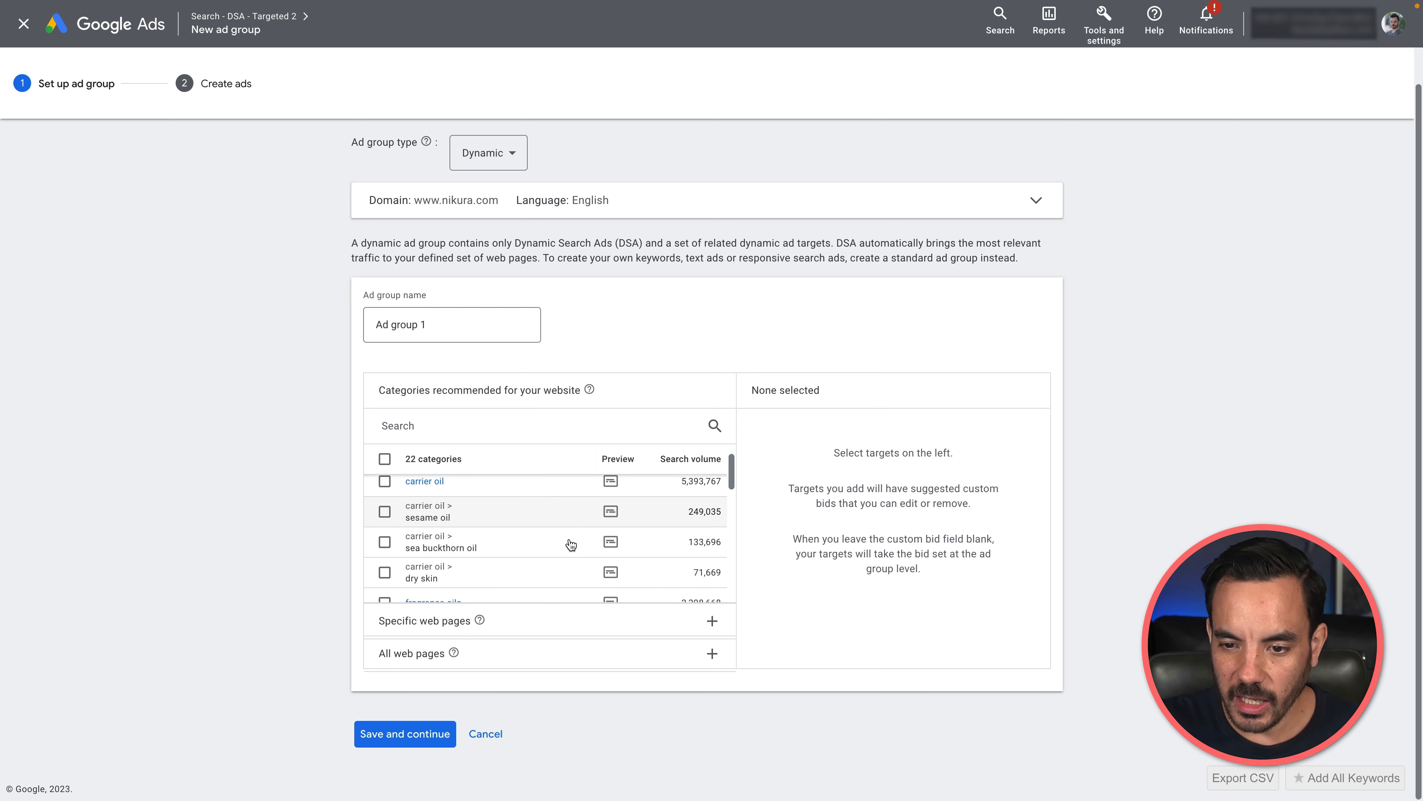
scroll(566, 535, "down", 1)
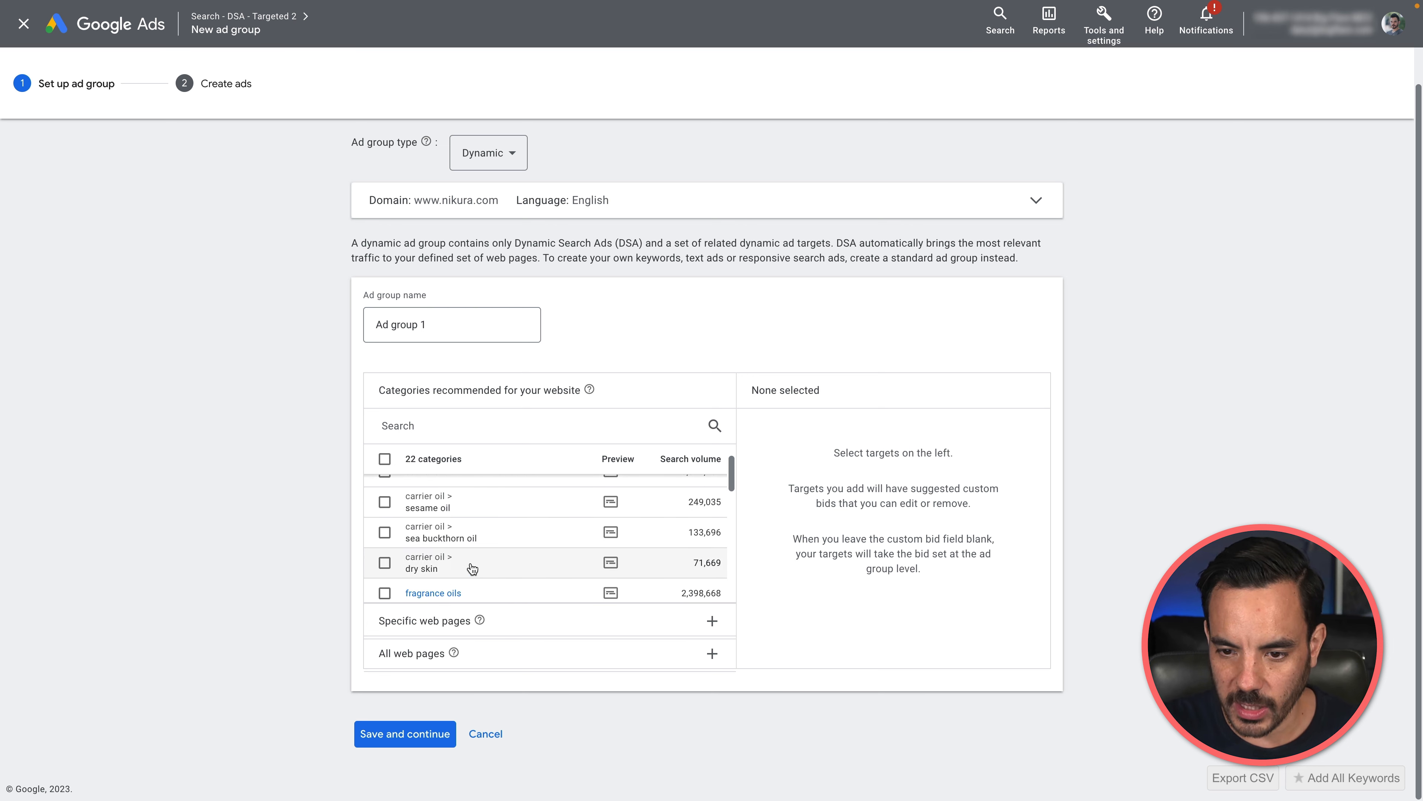
scroll(406, 521, "down", 4)
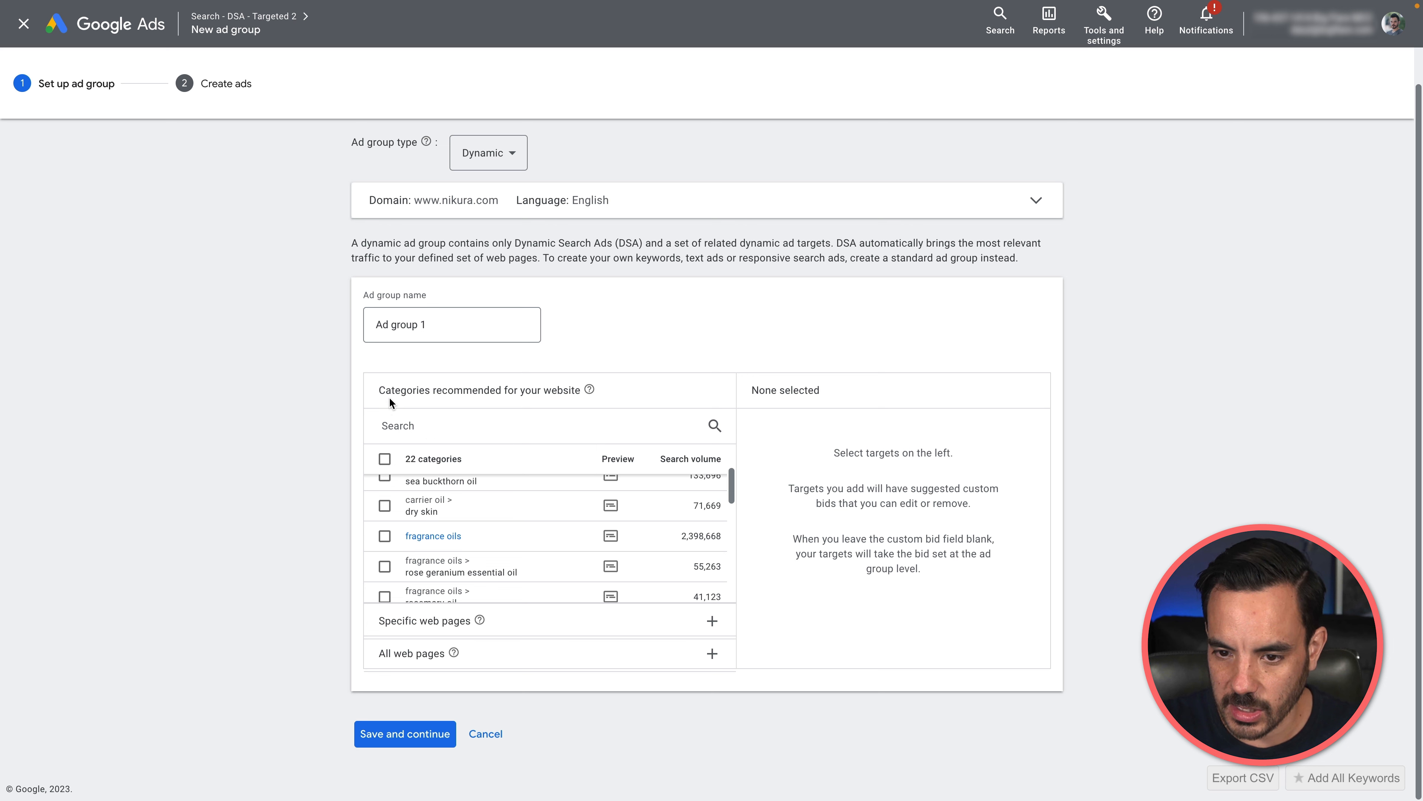
left_click(501, 630)
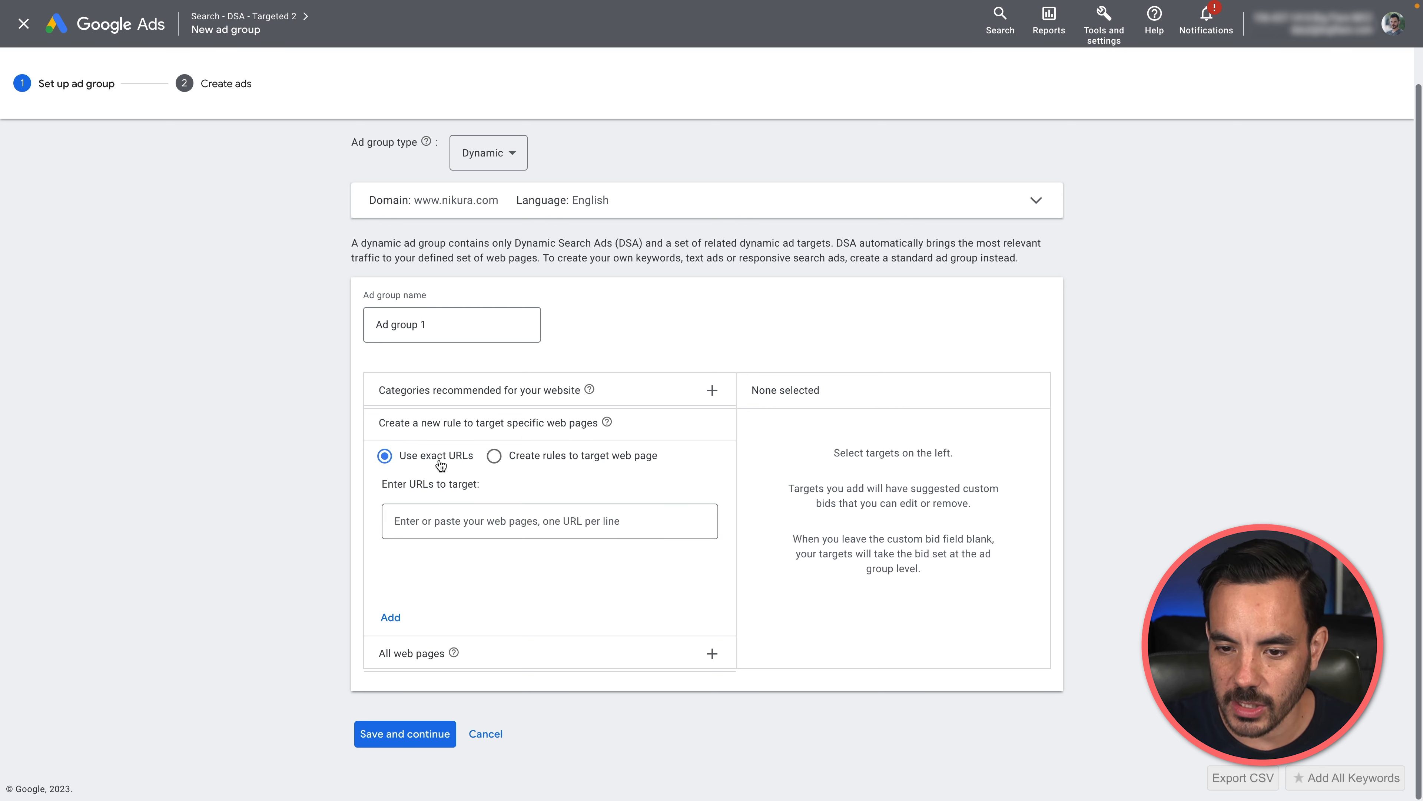
left_click(523, 462)
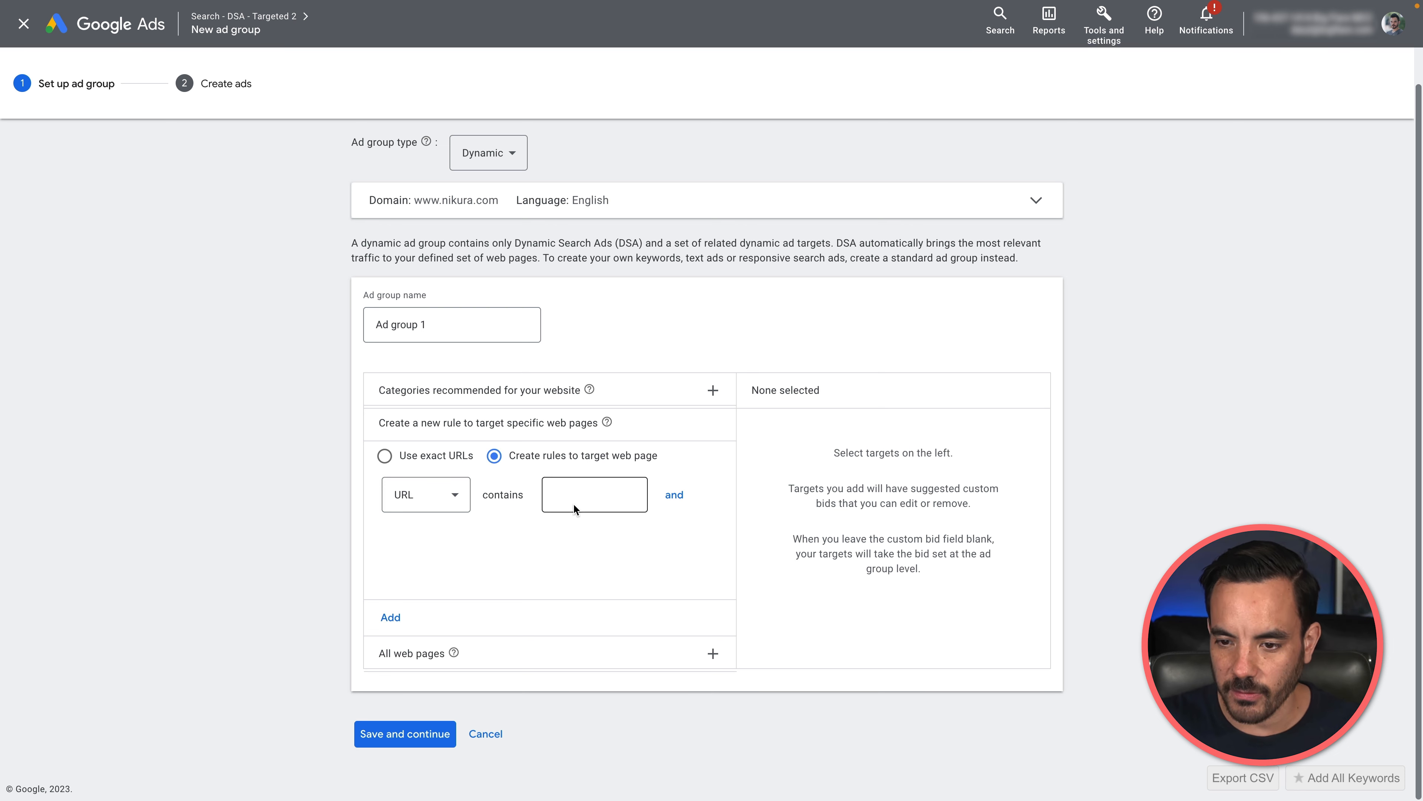
left_click(587, 502)
Step: Name the dynamic ad group "Fragrance Oils"
left_click(467, 325)
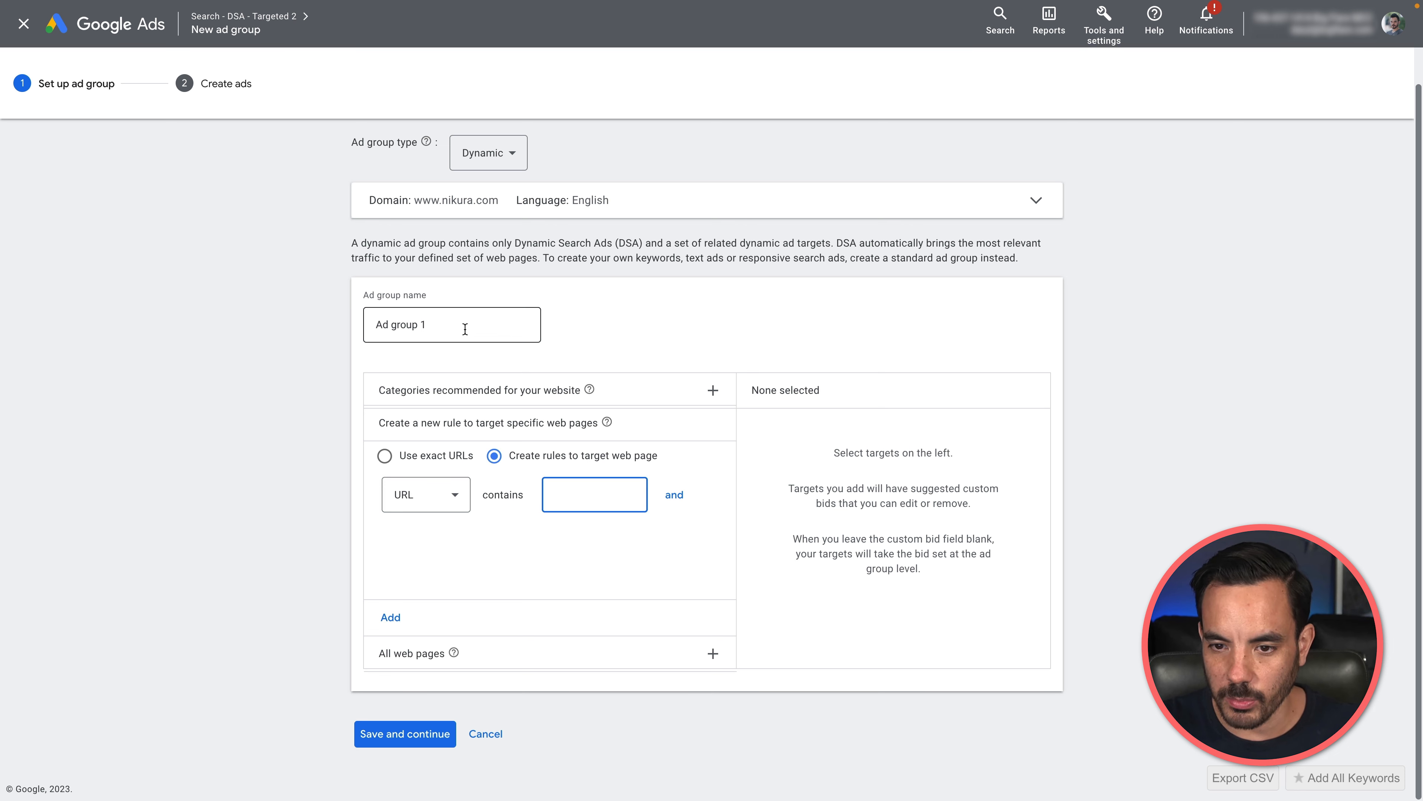
triple_click(471, 330)
type("Fragrance")
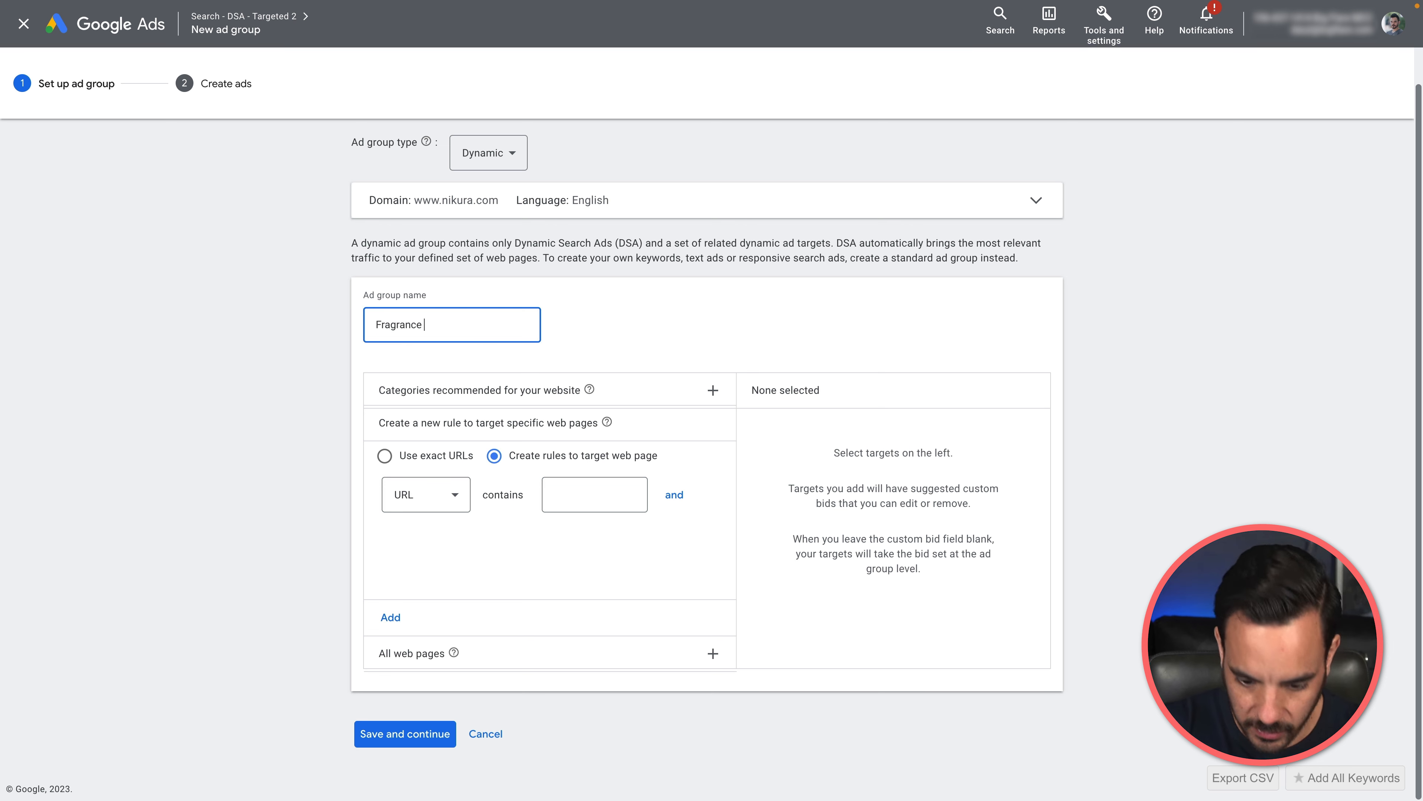
type(" Oils")
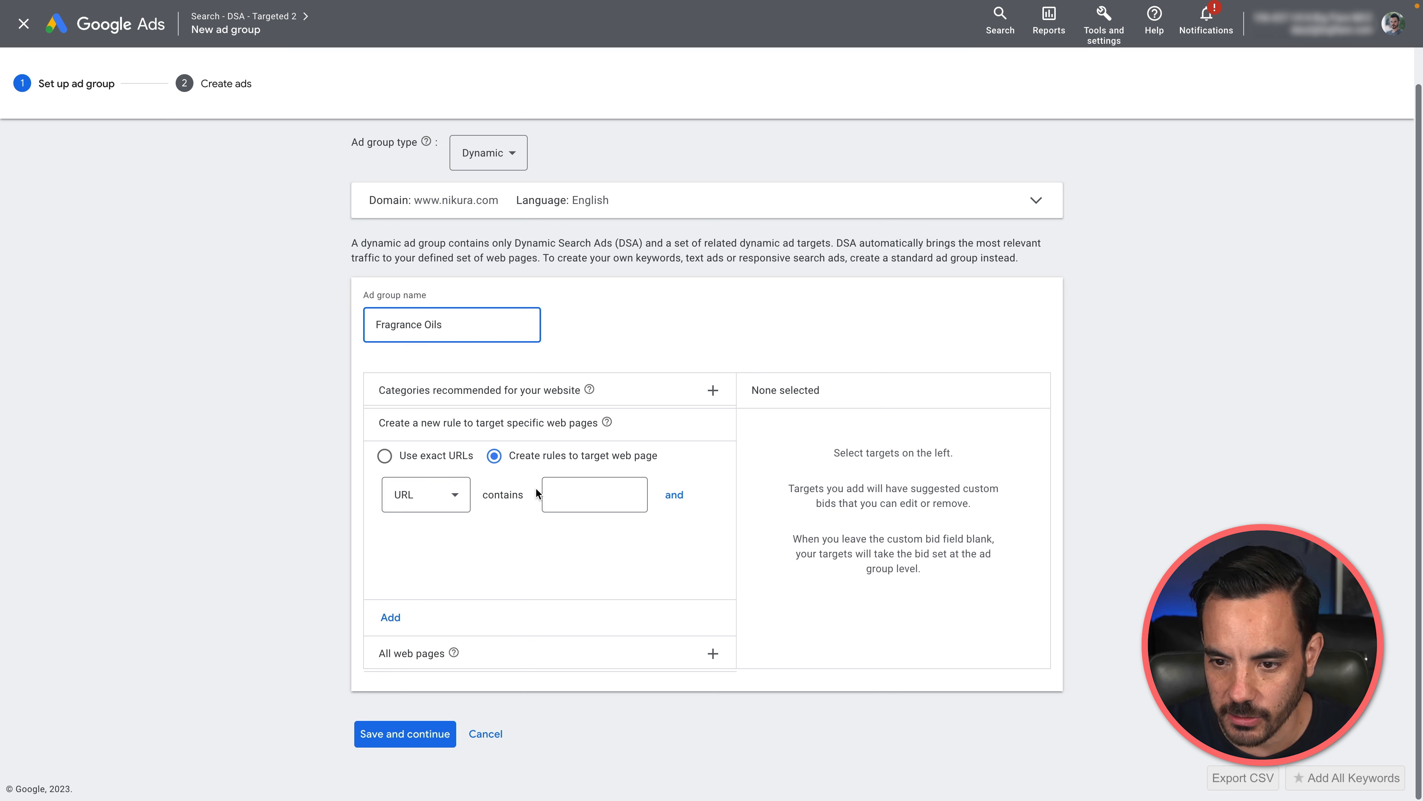
Step: Add a dynamic ad target rule for URLs containing "fragrance-oil" and continue to ad creation
left_click(583, 505)
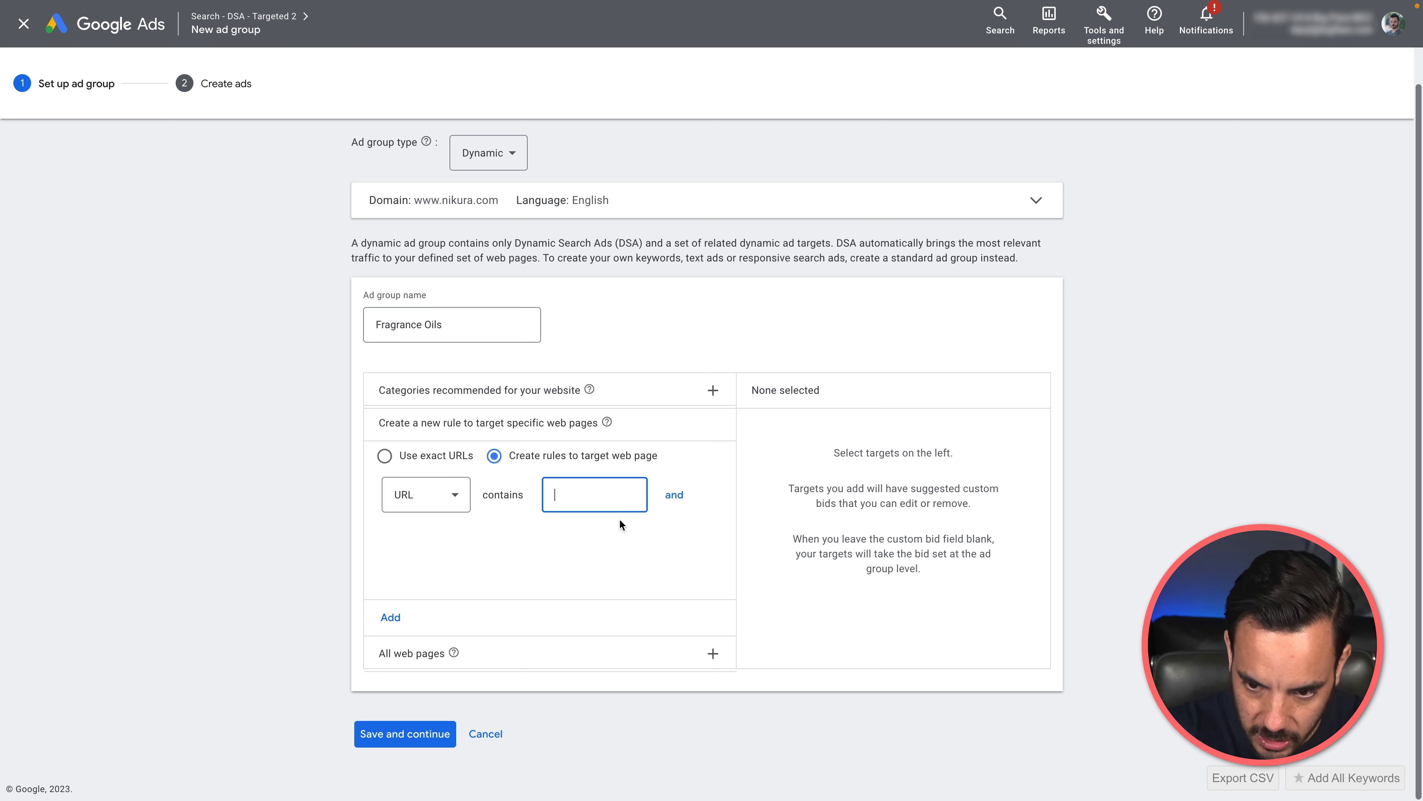
type("fra")
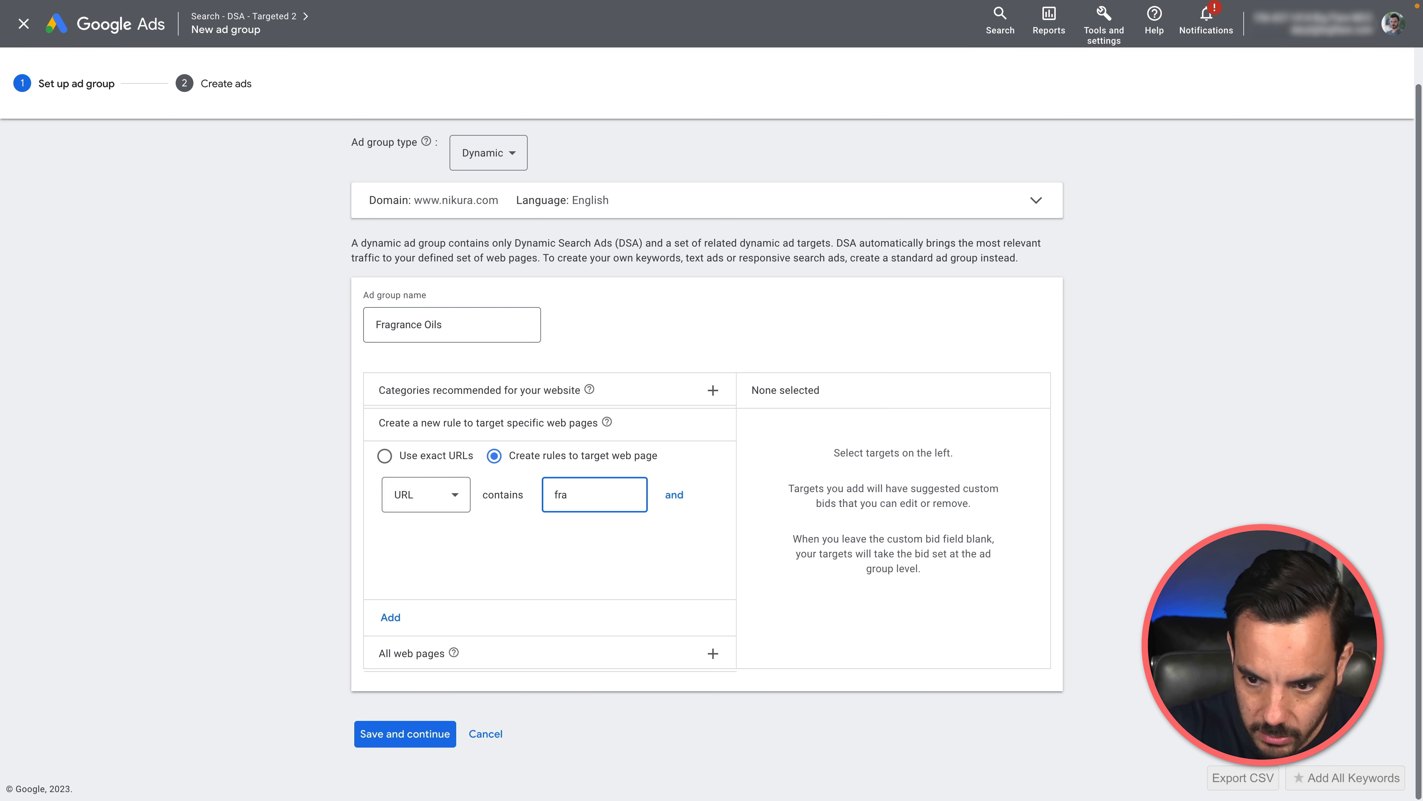
type("grance")
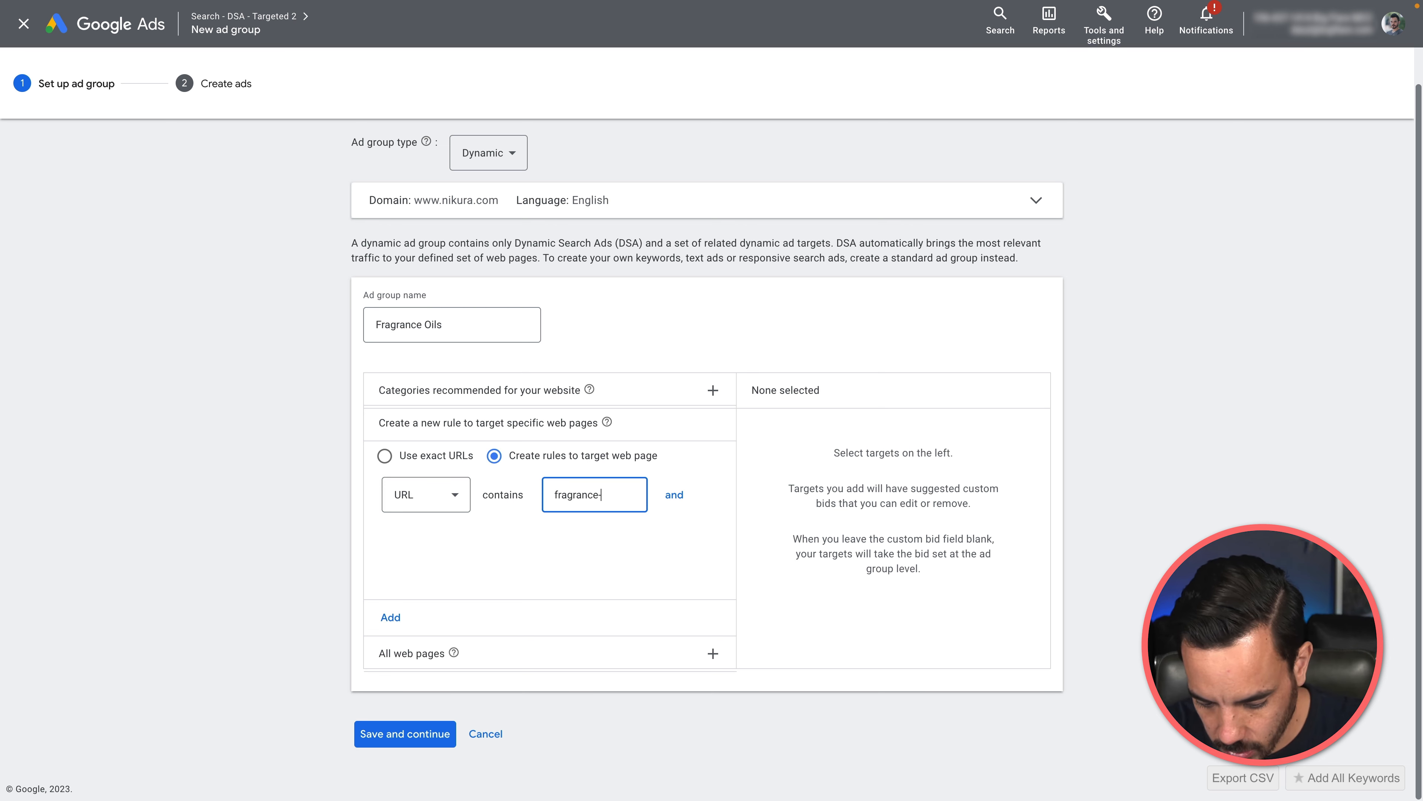
type("-oil")
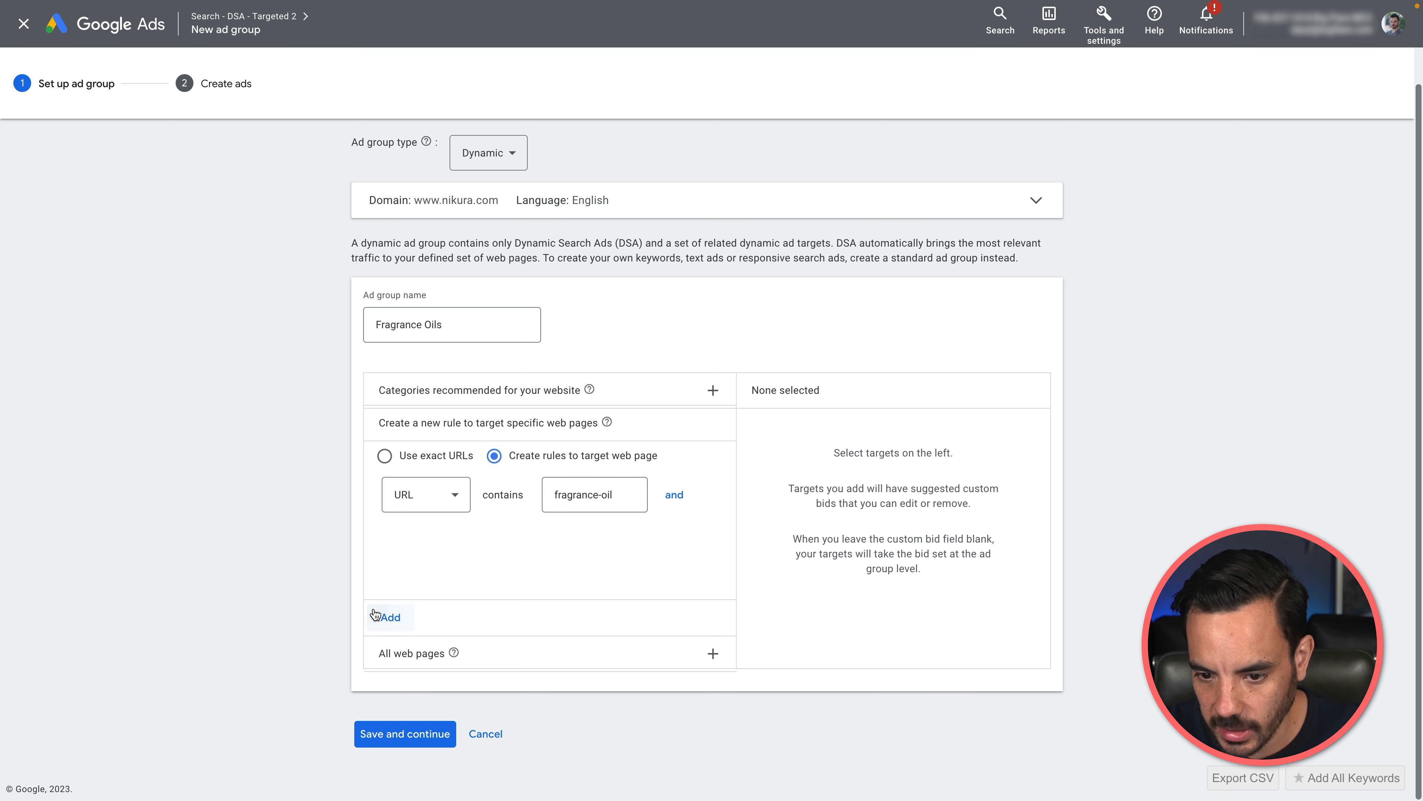
left_click(381, 616)
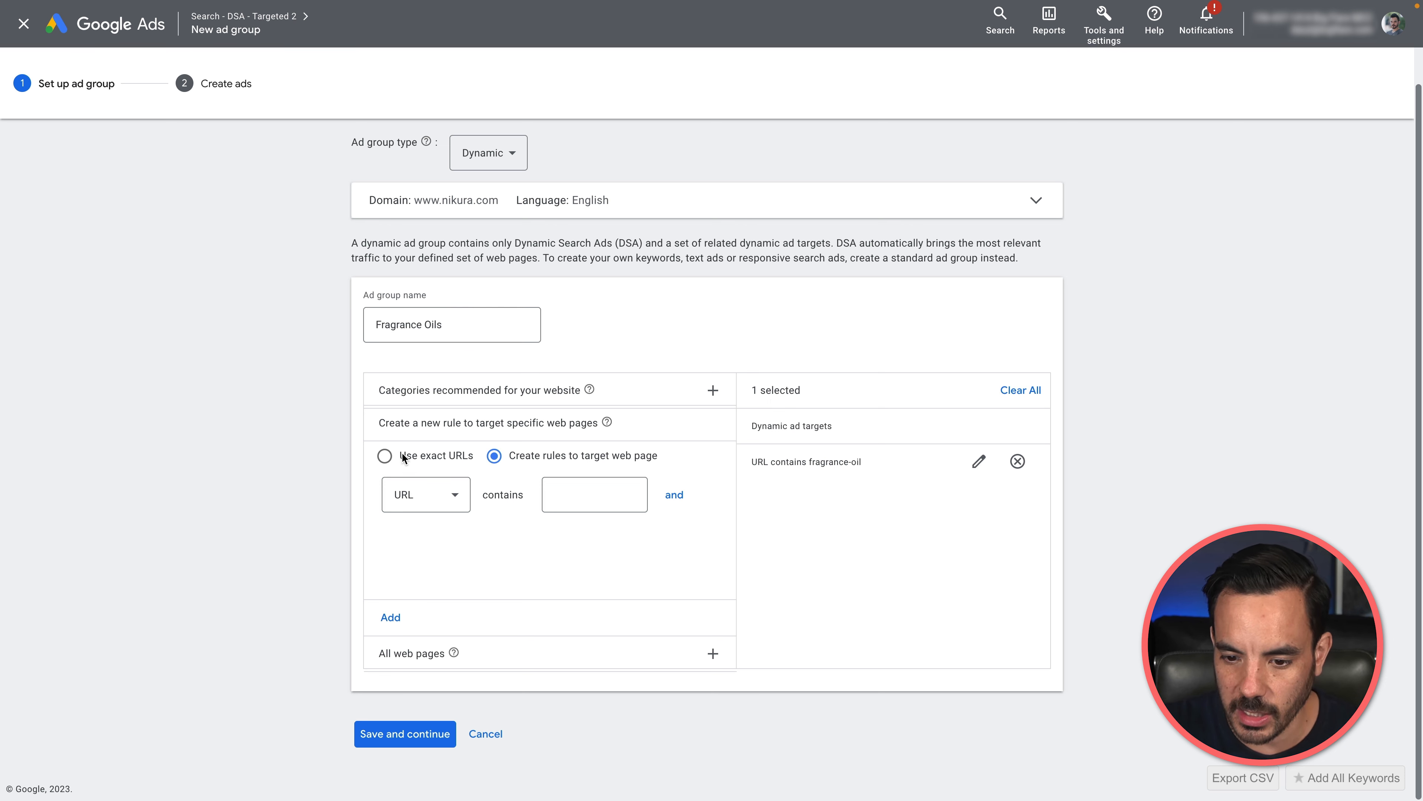
left_click(390, 743)
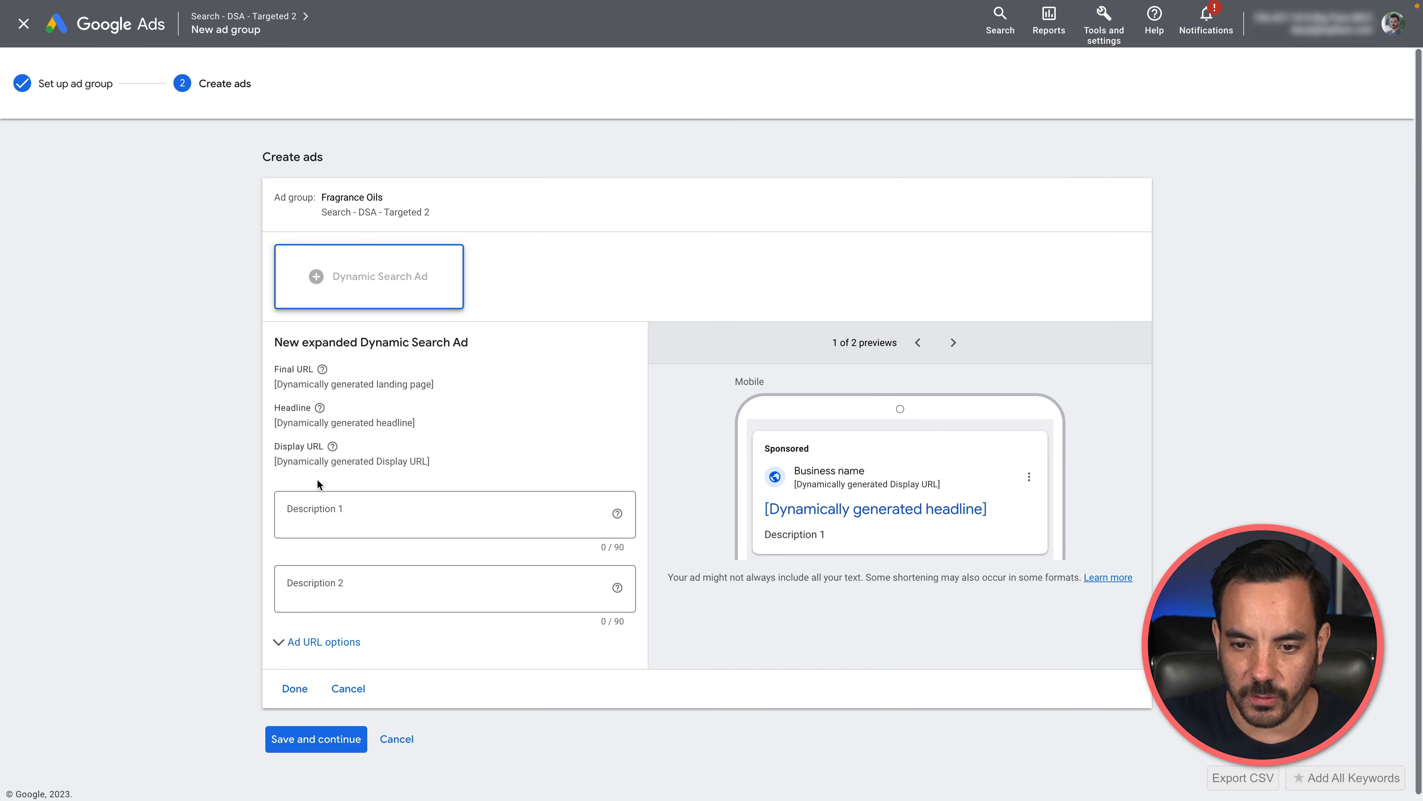
Step: Copy the first Fragrance Oils line, "Scent Soaps and Candles With Our Growing Range of Beautiful Fragrances. Buy Now!", from the Google Sheets spreadsheet into the ad's Description 1
left_click(321, 504)
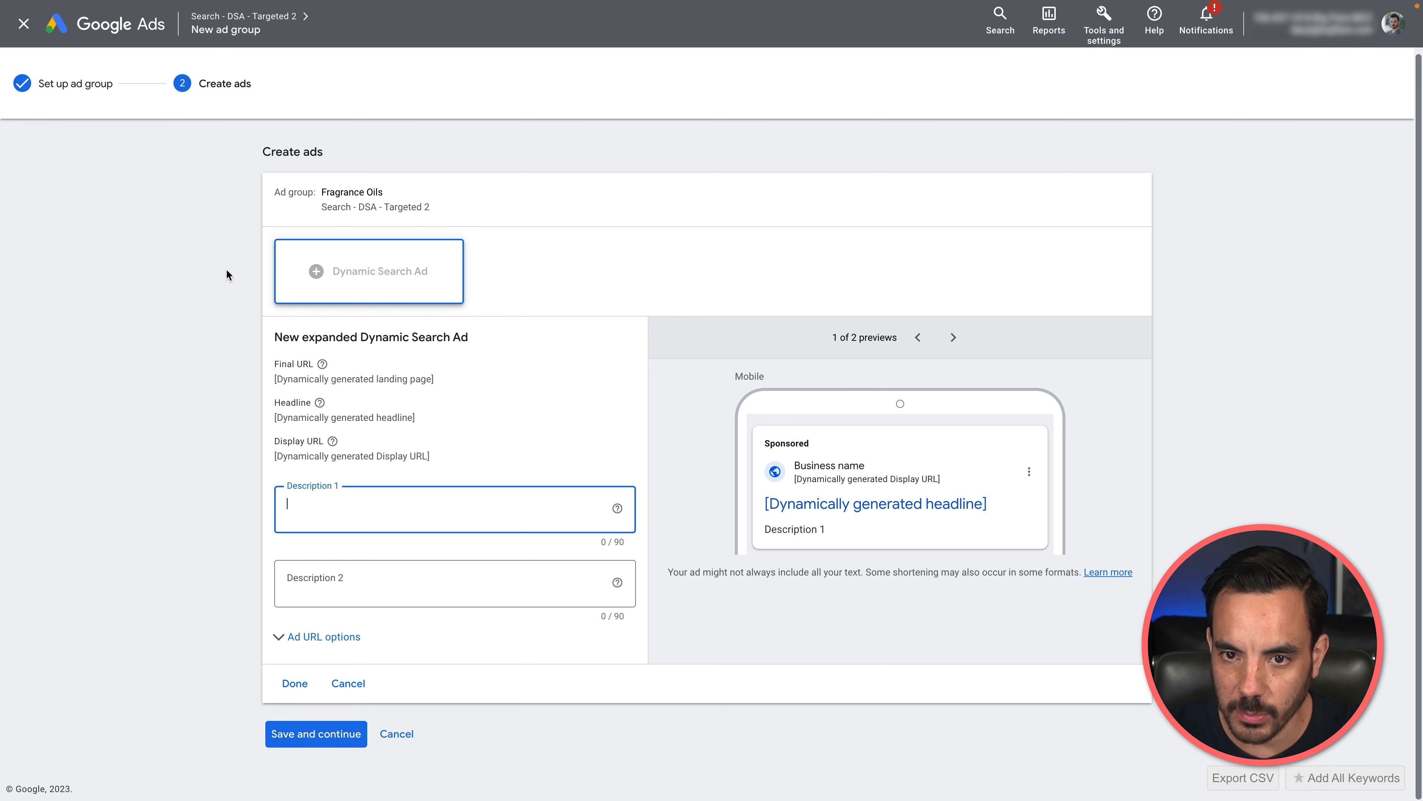
left_click(359, 9)
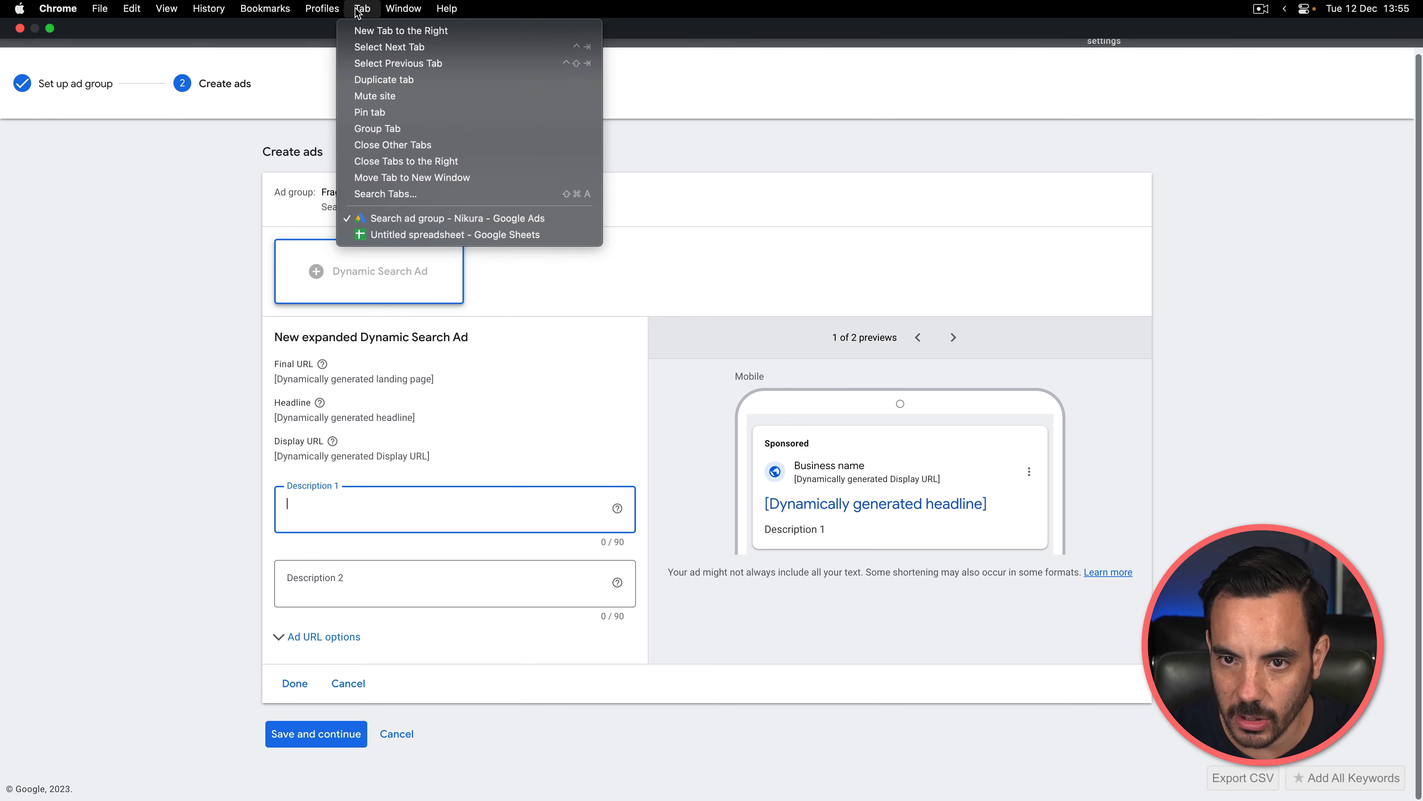
left_click(452, 234)
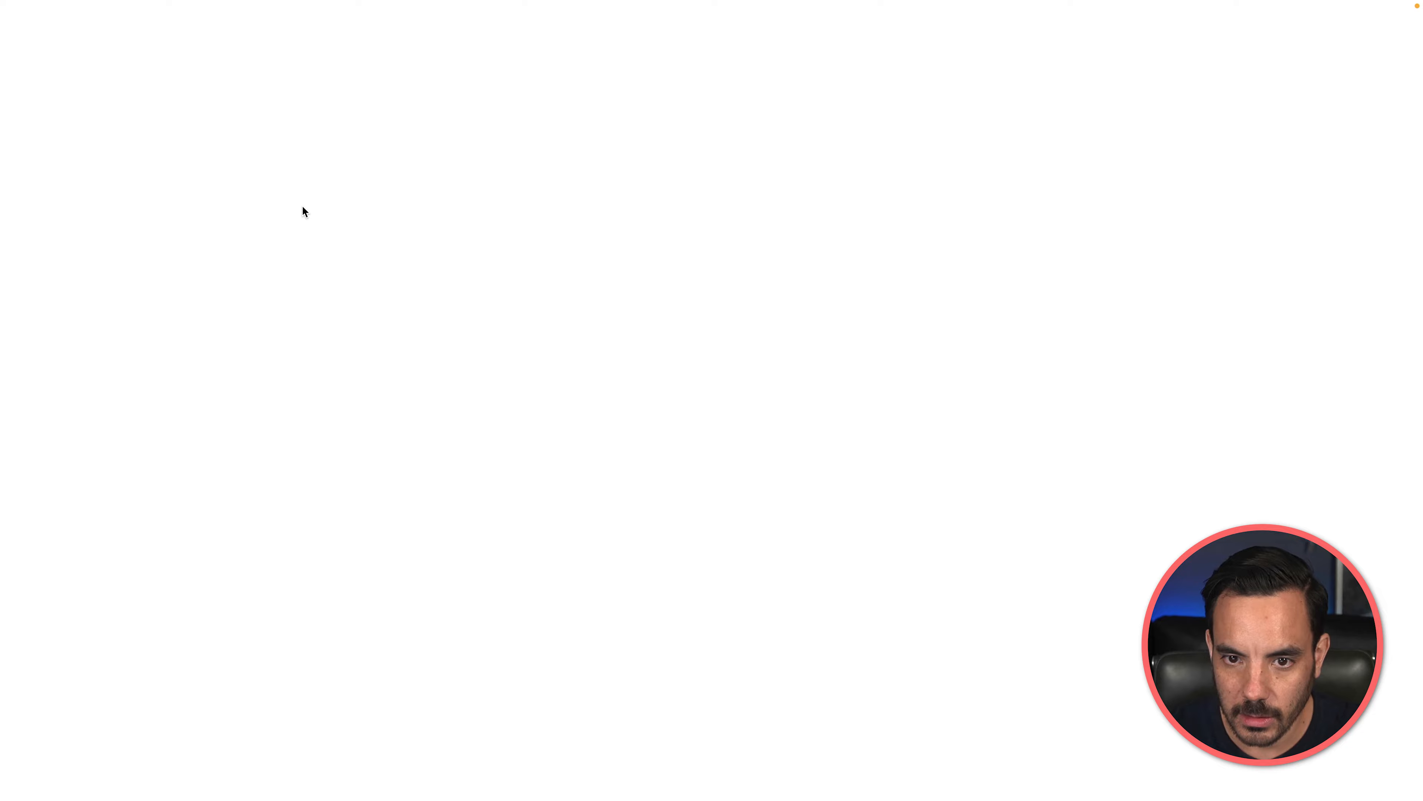
left_click(362, 8)
left_click(415, 218)
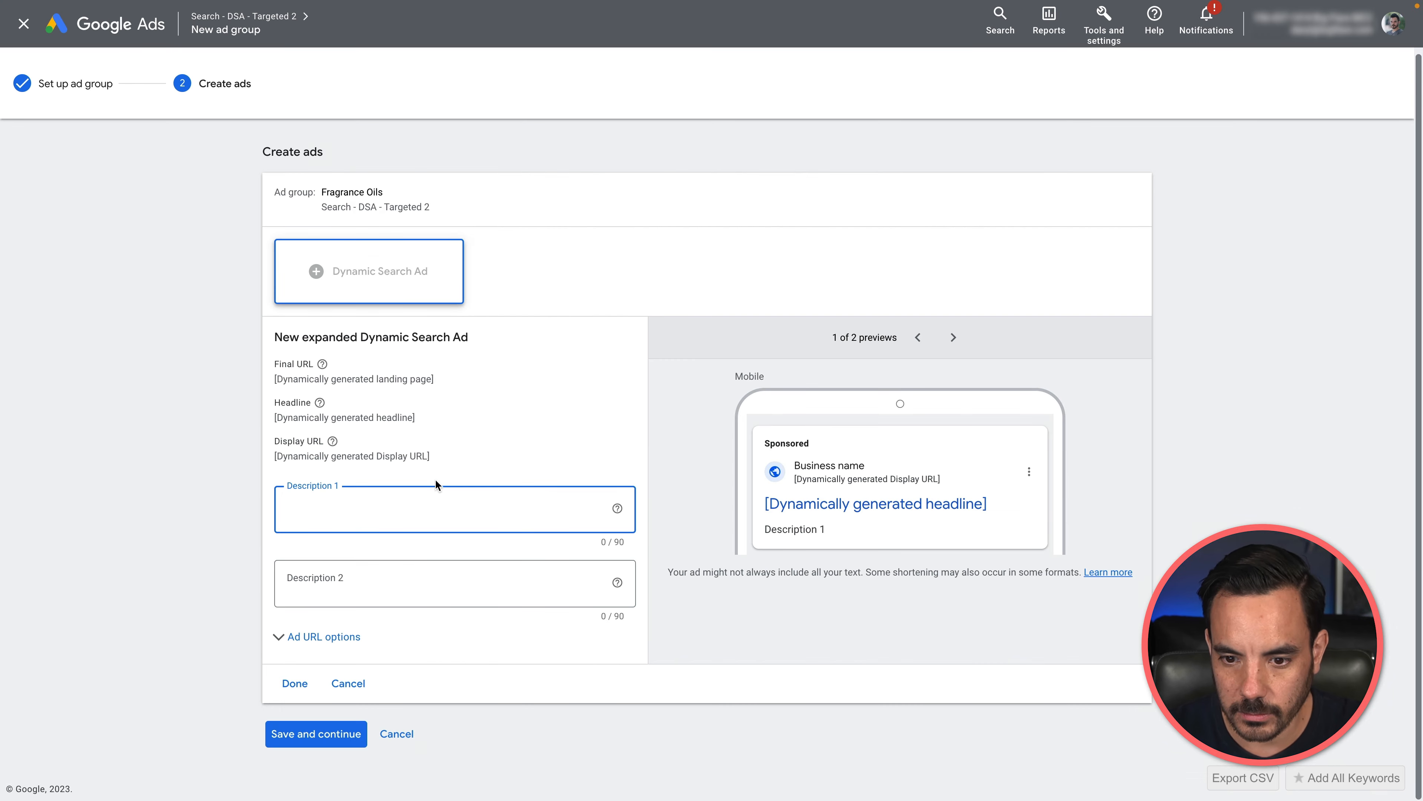
type("Scent Soaps and Candles With Our Growing Range of Beautiful Fragrances. Buy Now!")
Step: Copy "New to Fragrance Oils? Explore a New World of Creativity Our Range!" from cell A4 of the spreadsheet into the ad's Description 2
left_click(363, 9)
left_click(365, 235)
left_click(248, 178)
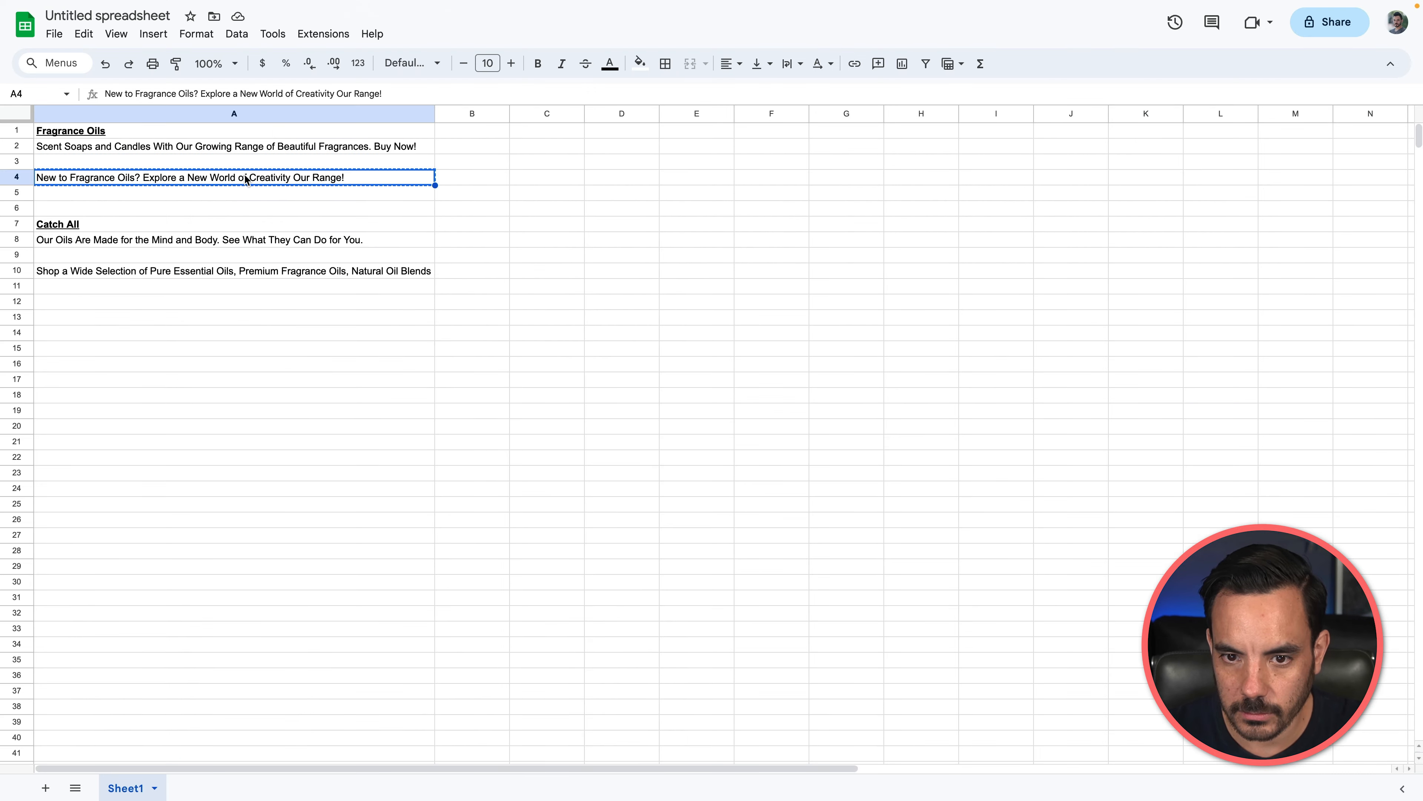
key("super+c")
left_click(362, 8)
left_click(415, 218)
key("Tab")
key("super+v")
left_click(179, 404)
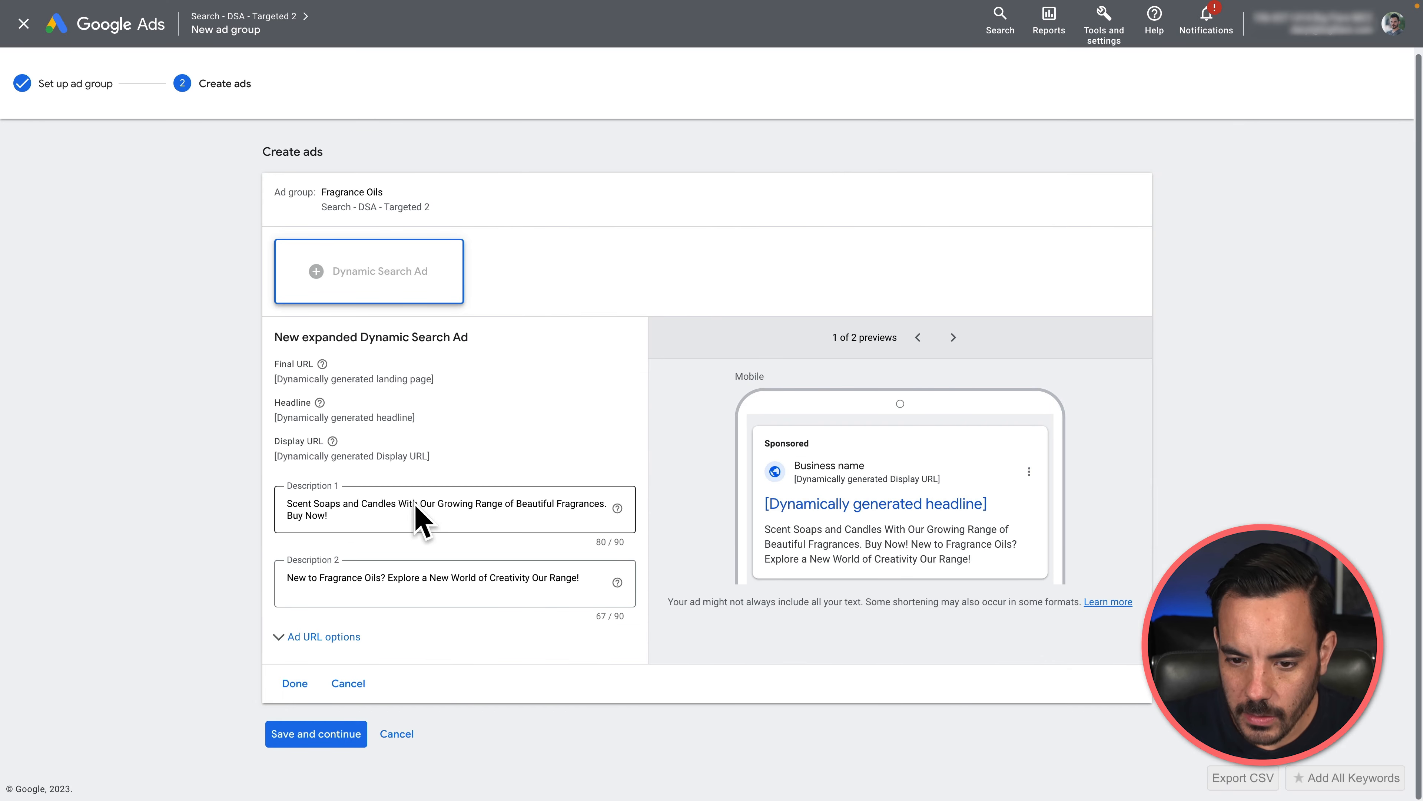
Step: Finish the dynamic search ad and save it to the Fragrance Oils ad group
left_click(286, 682)
mouse_move(667, 263)
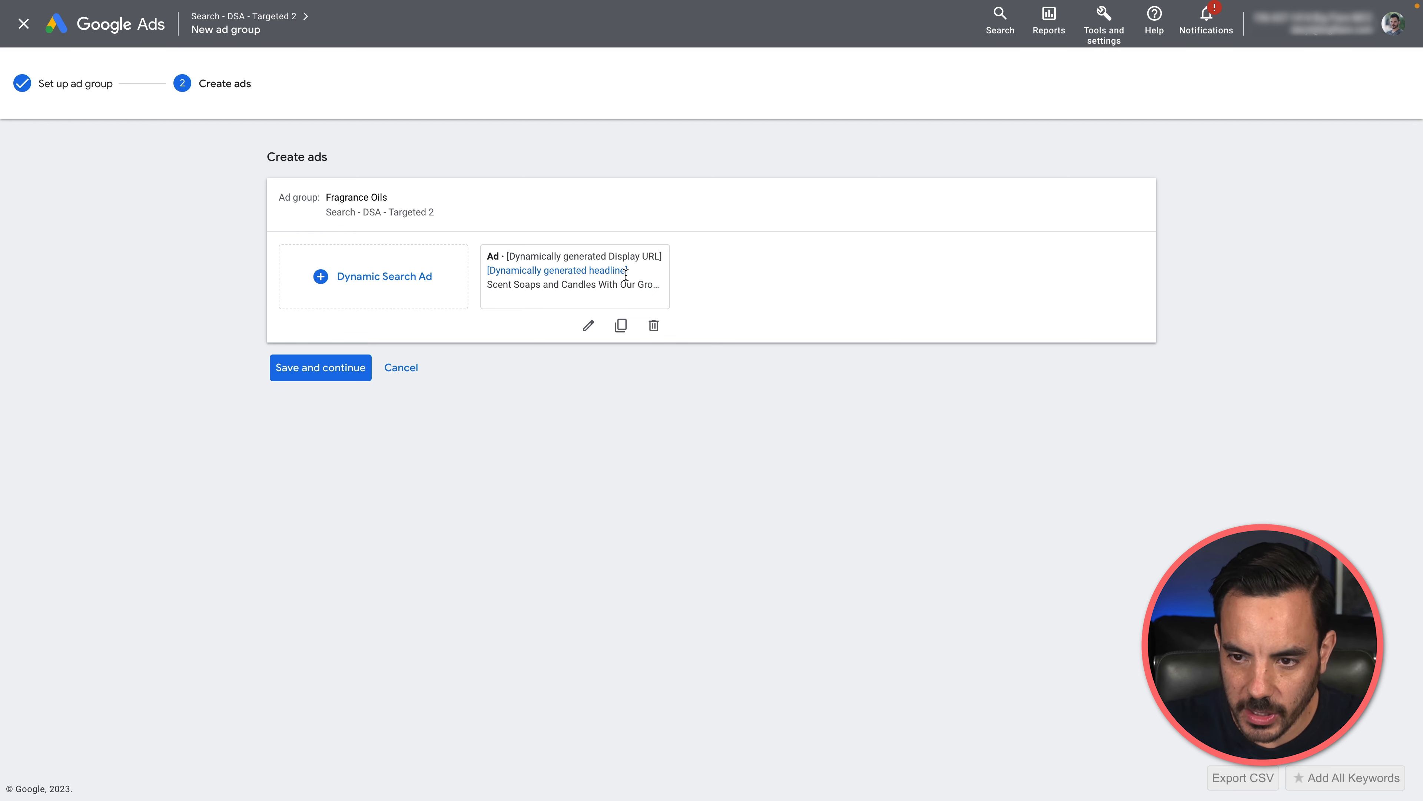
left_click(346, 368)
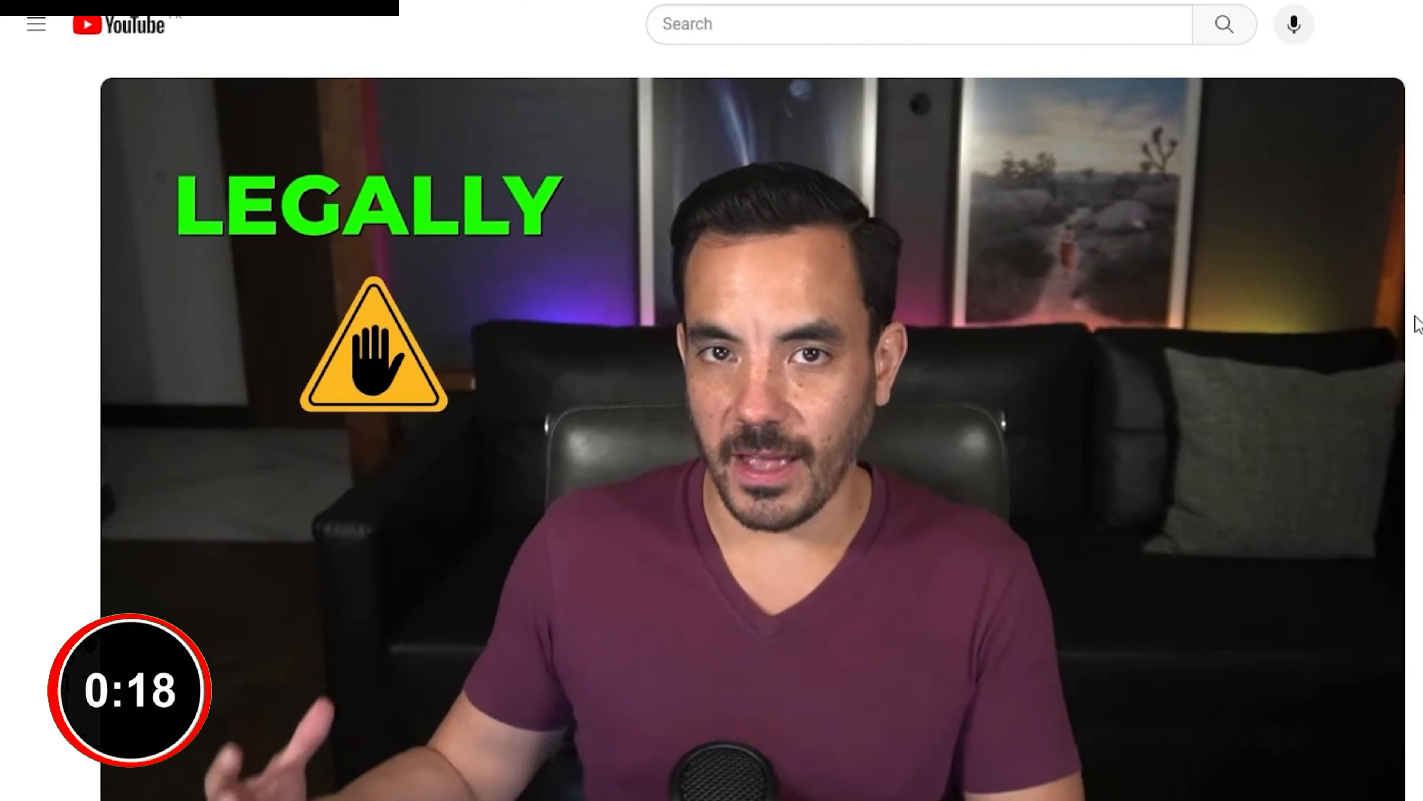
scroll(1417, 319, "down", 5)
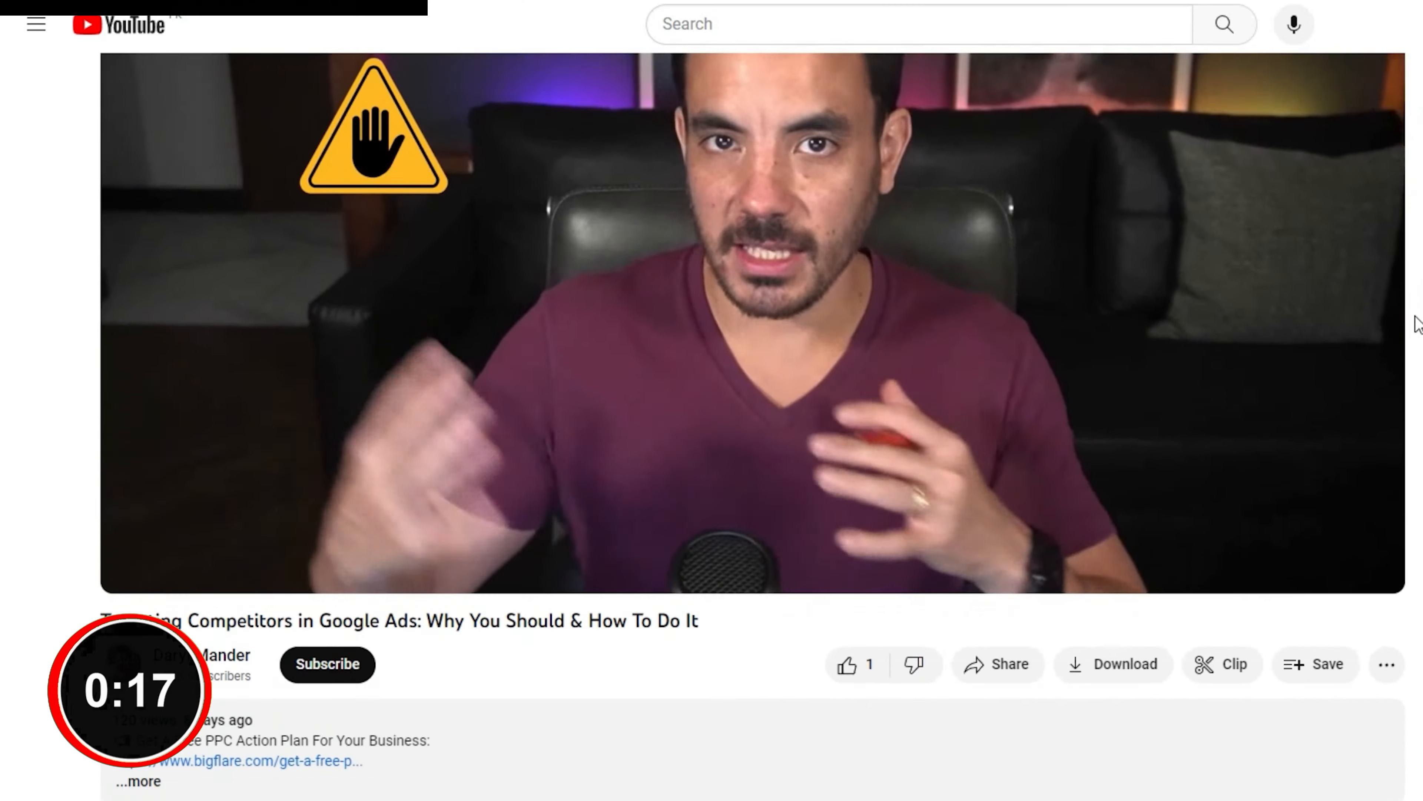
left_click(144, 591)
left_click(347, 572)
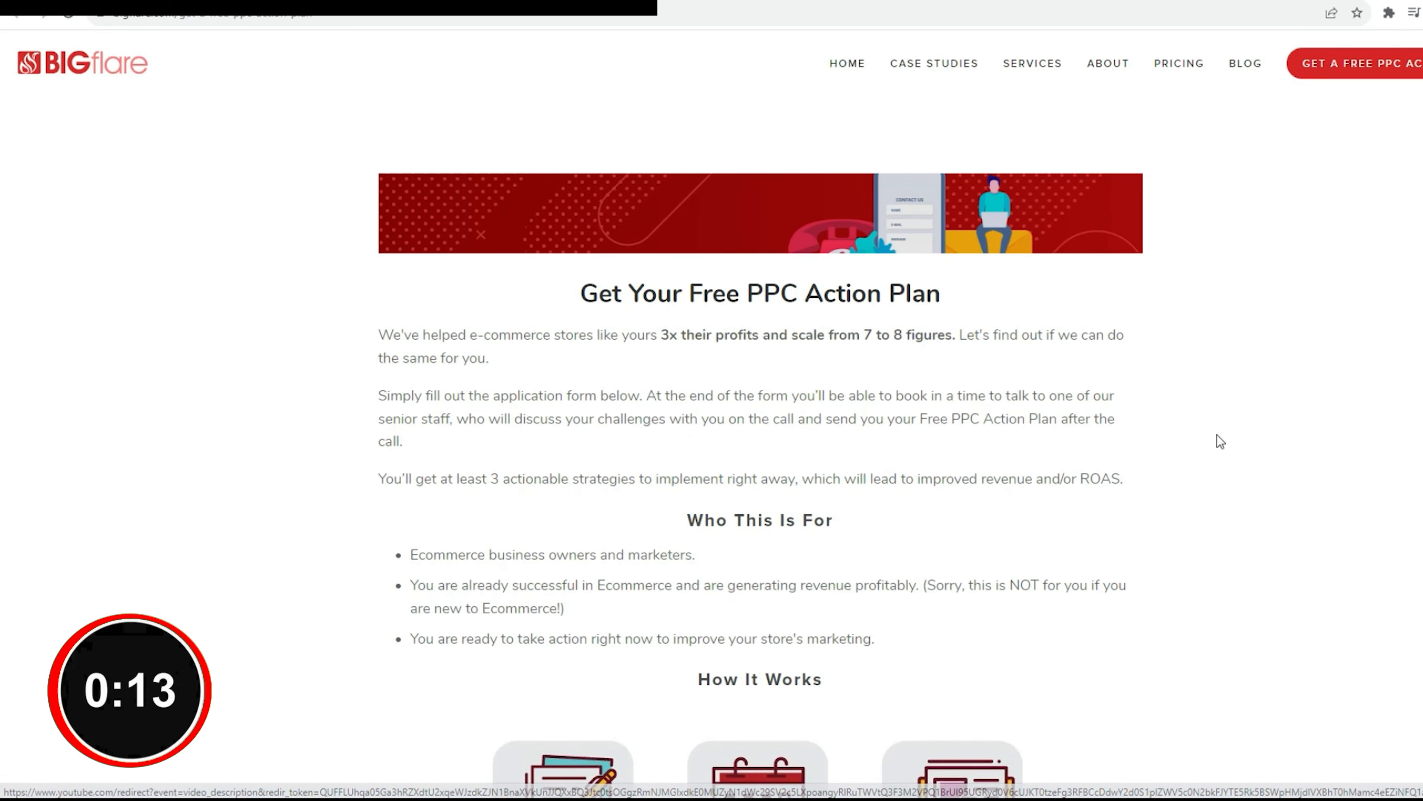
scroll(1218, 436, "down", 10)
scroll(1349, 418, "down", 10)
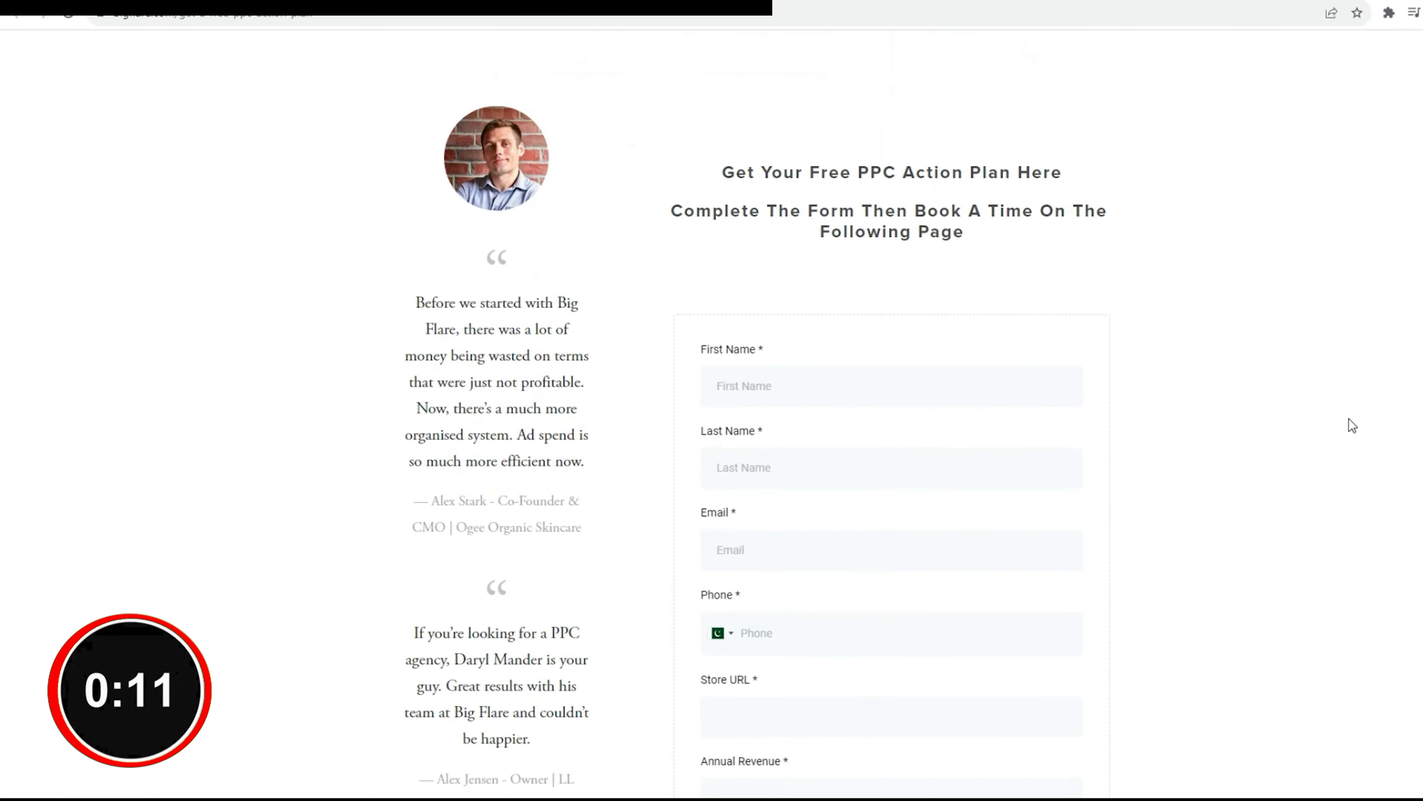
scroll(1355, 415, "down", 5)
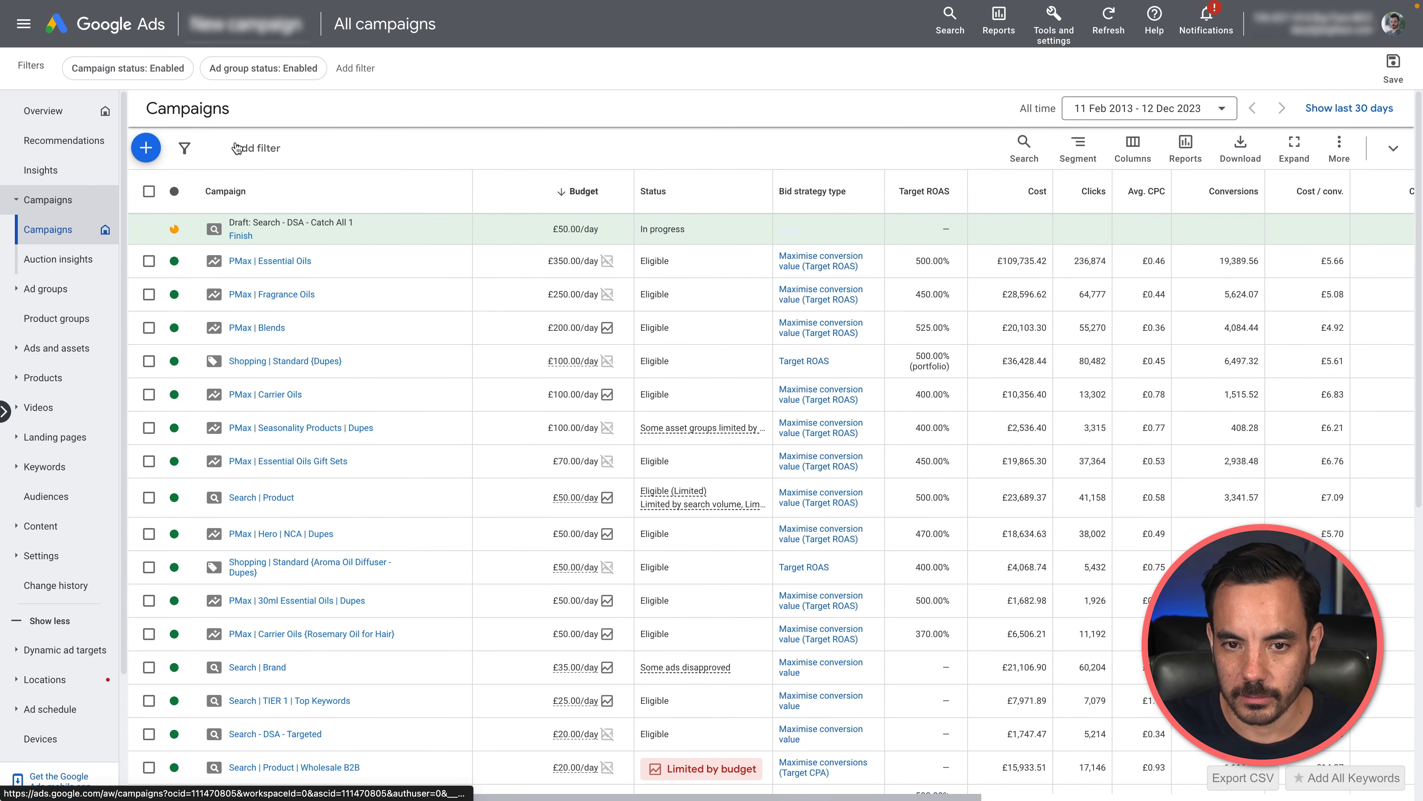
Step: Start a new campaign with the Sales objective and remove the "Submit lead forms" conversion goal from it
left_click(143, 147)
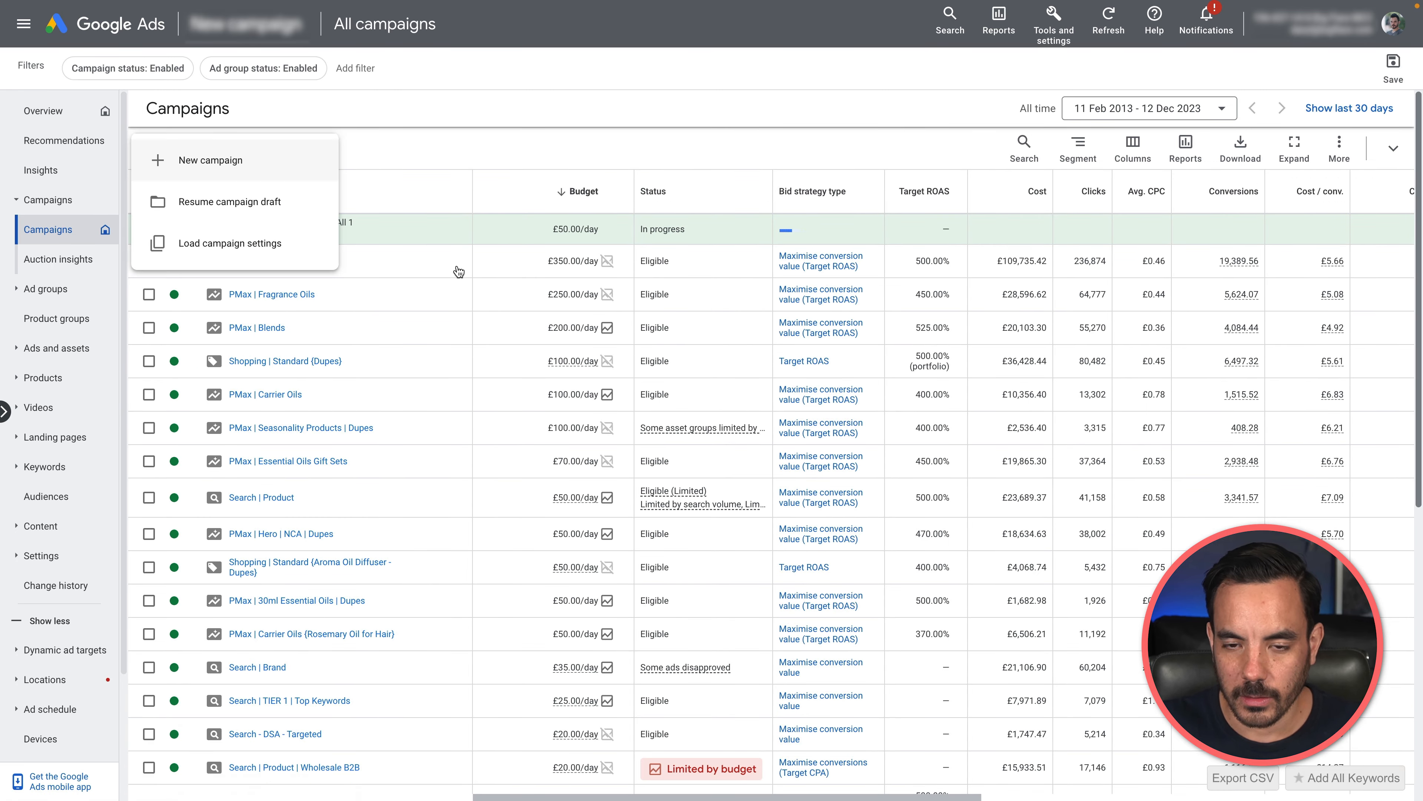
left_click(210, 160)
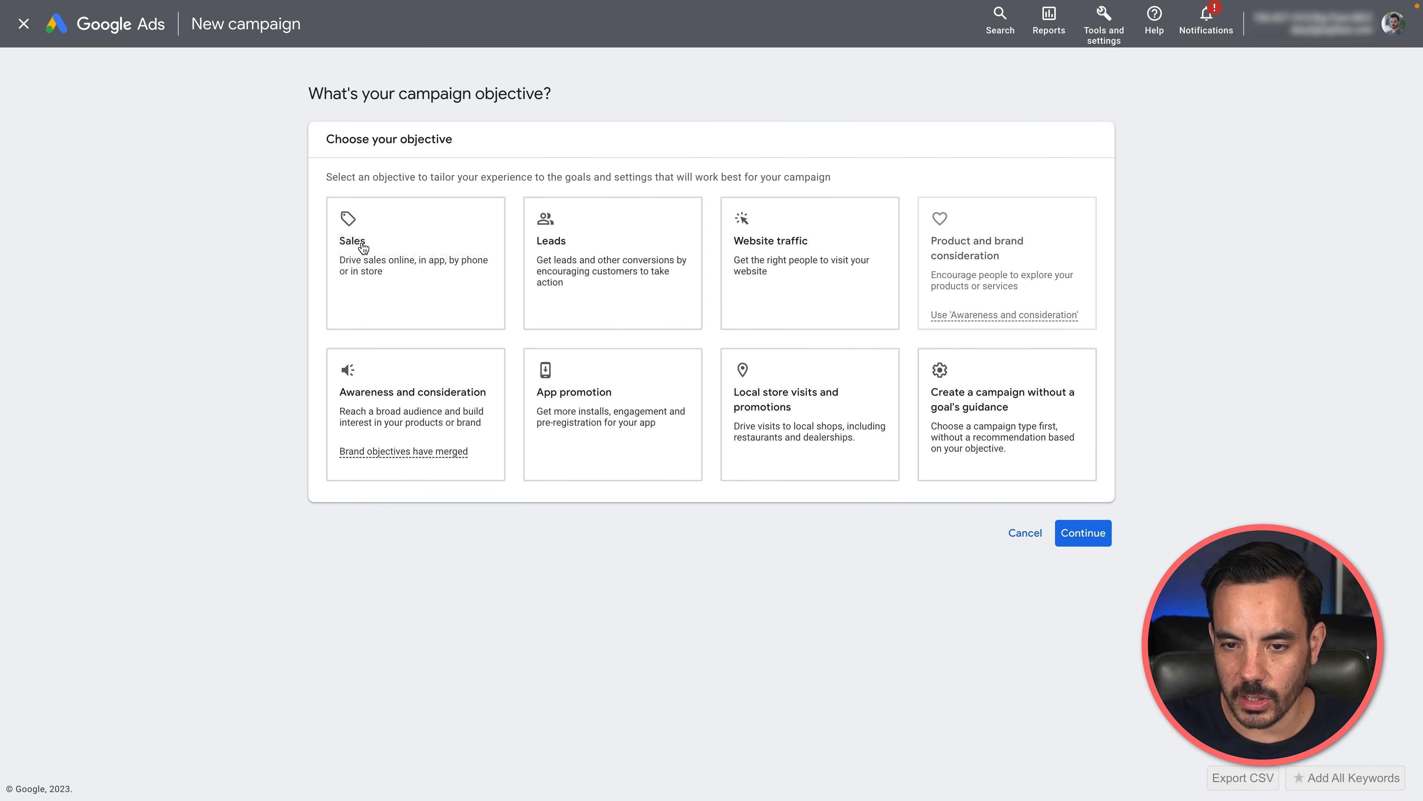
left_click(361, 246)
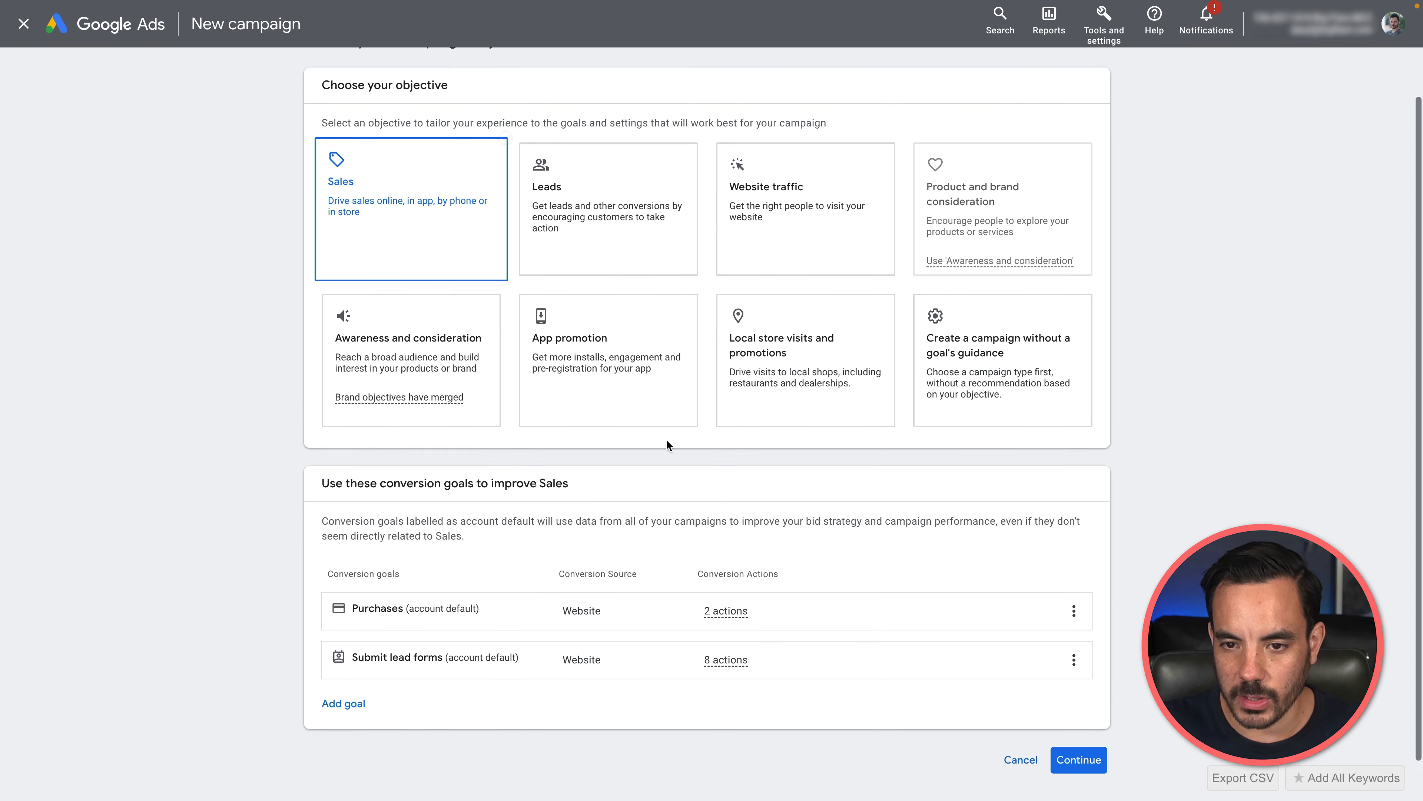
left_click(1072, 620)
left_click(1090, 628)
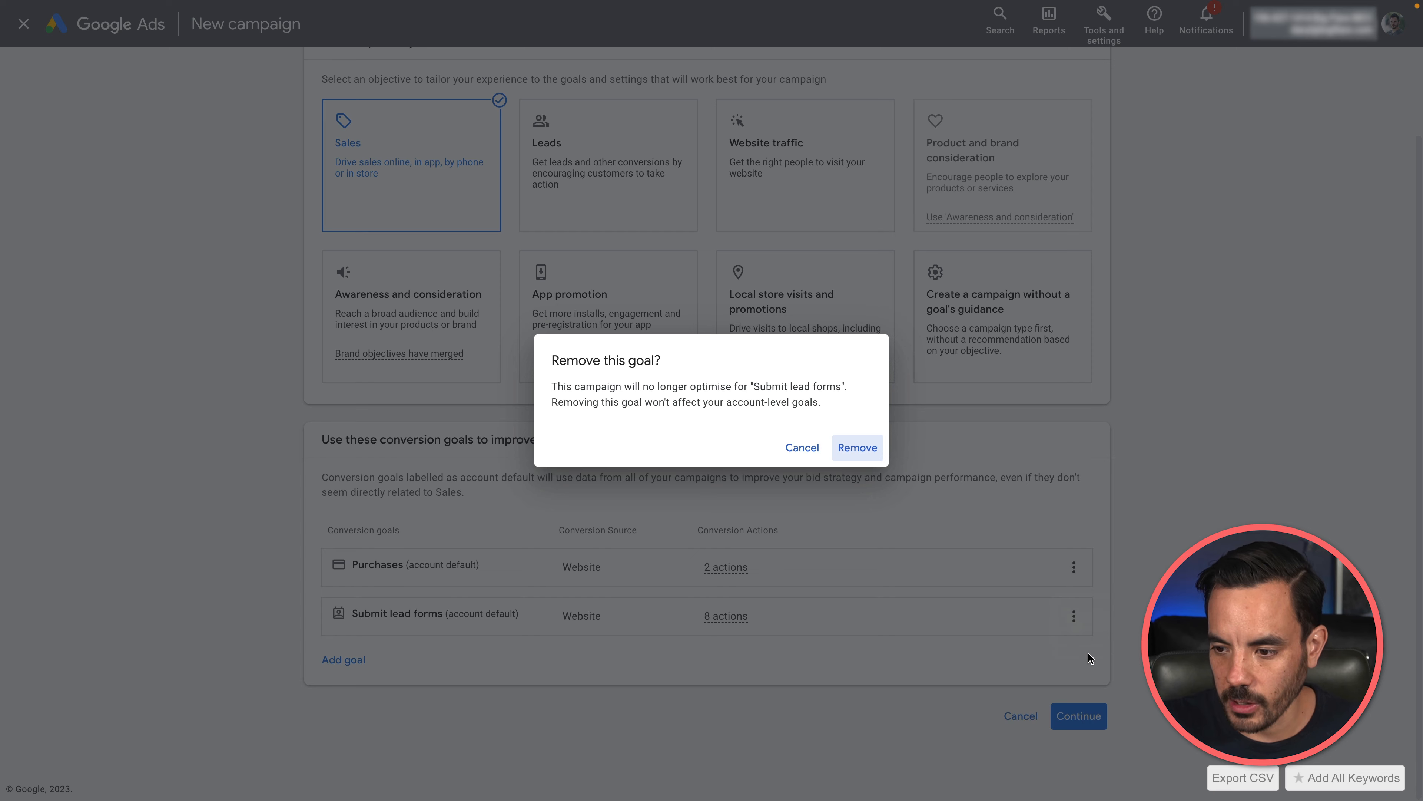
left_click(857, 447)
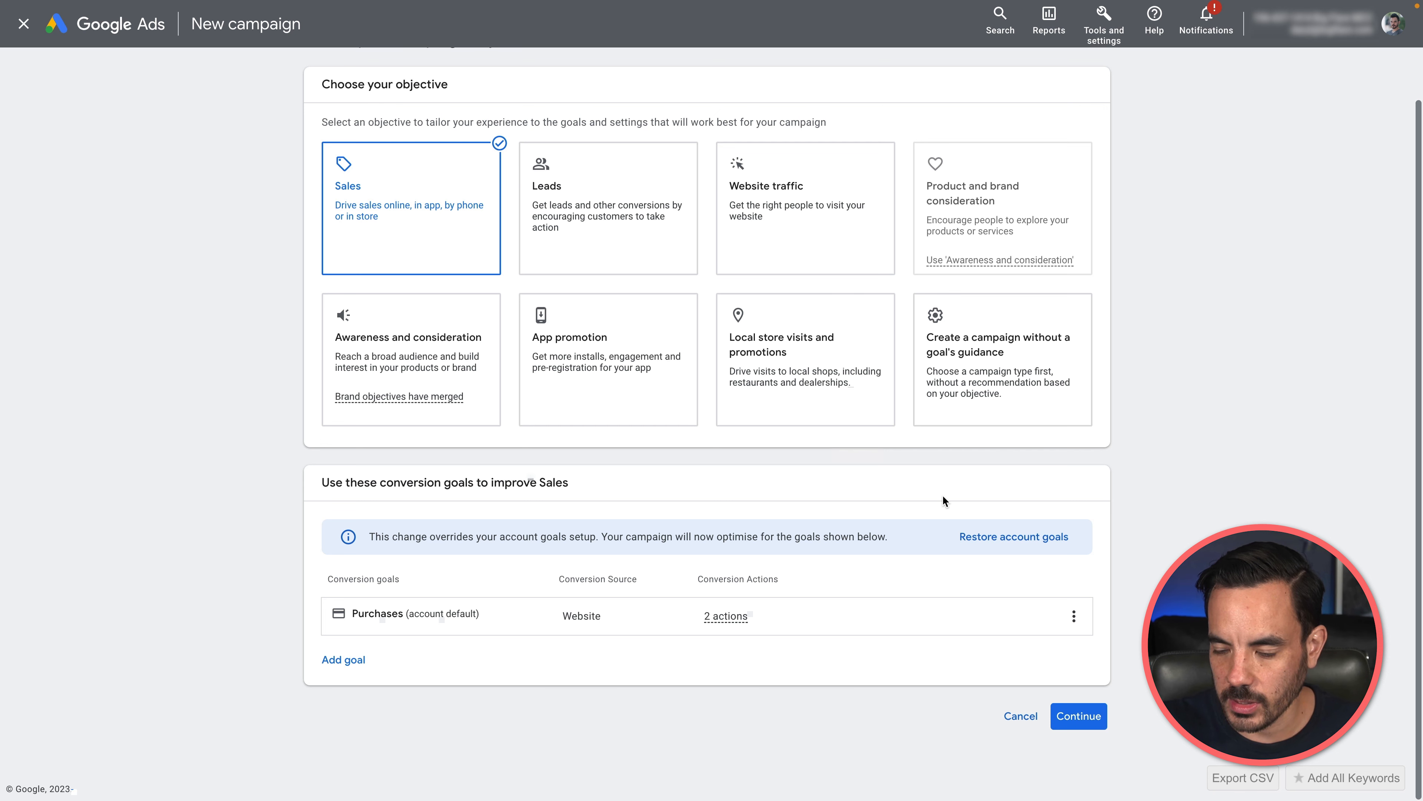
left_click(1093, 718)
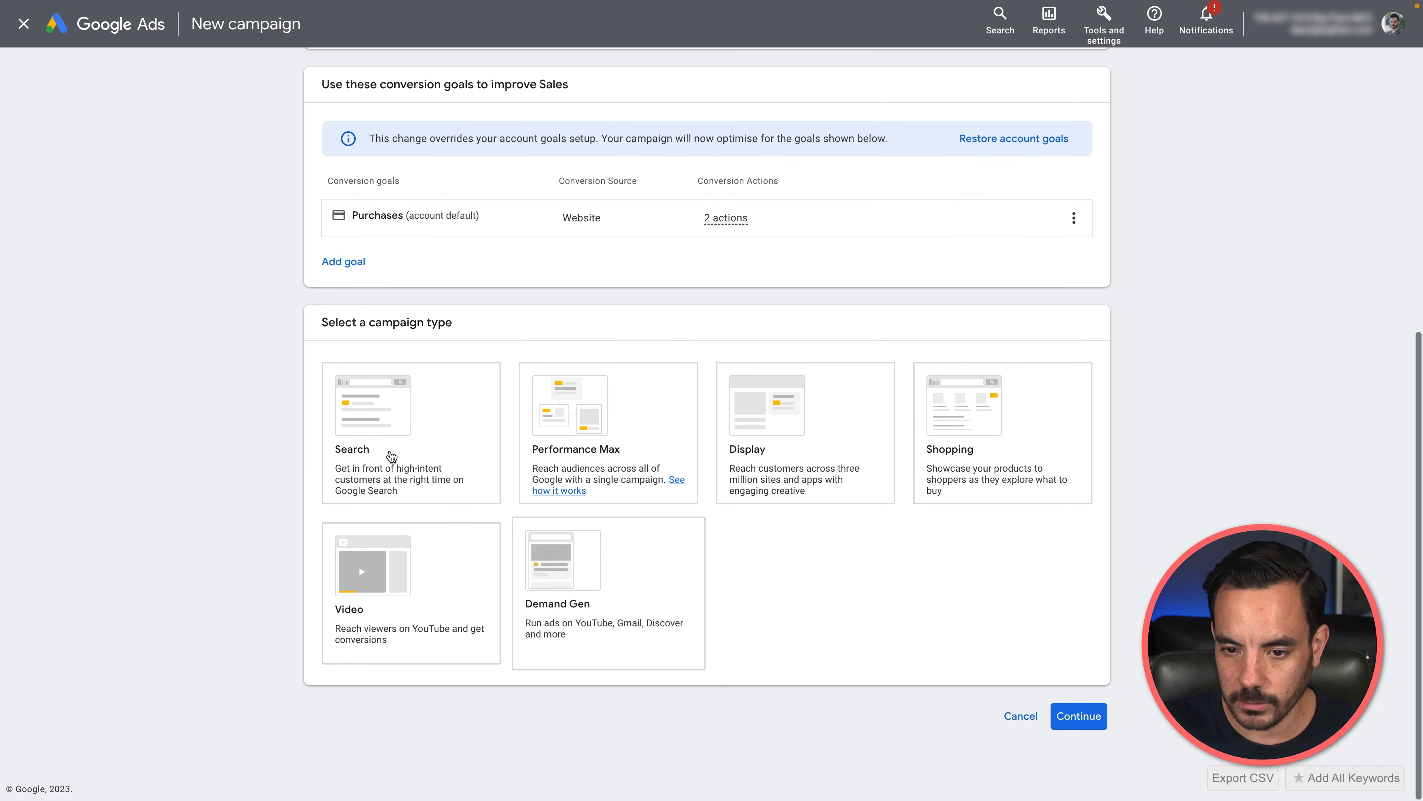
left_click(391, 456)
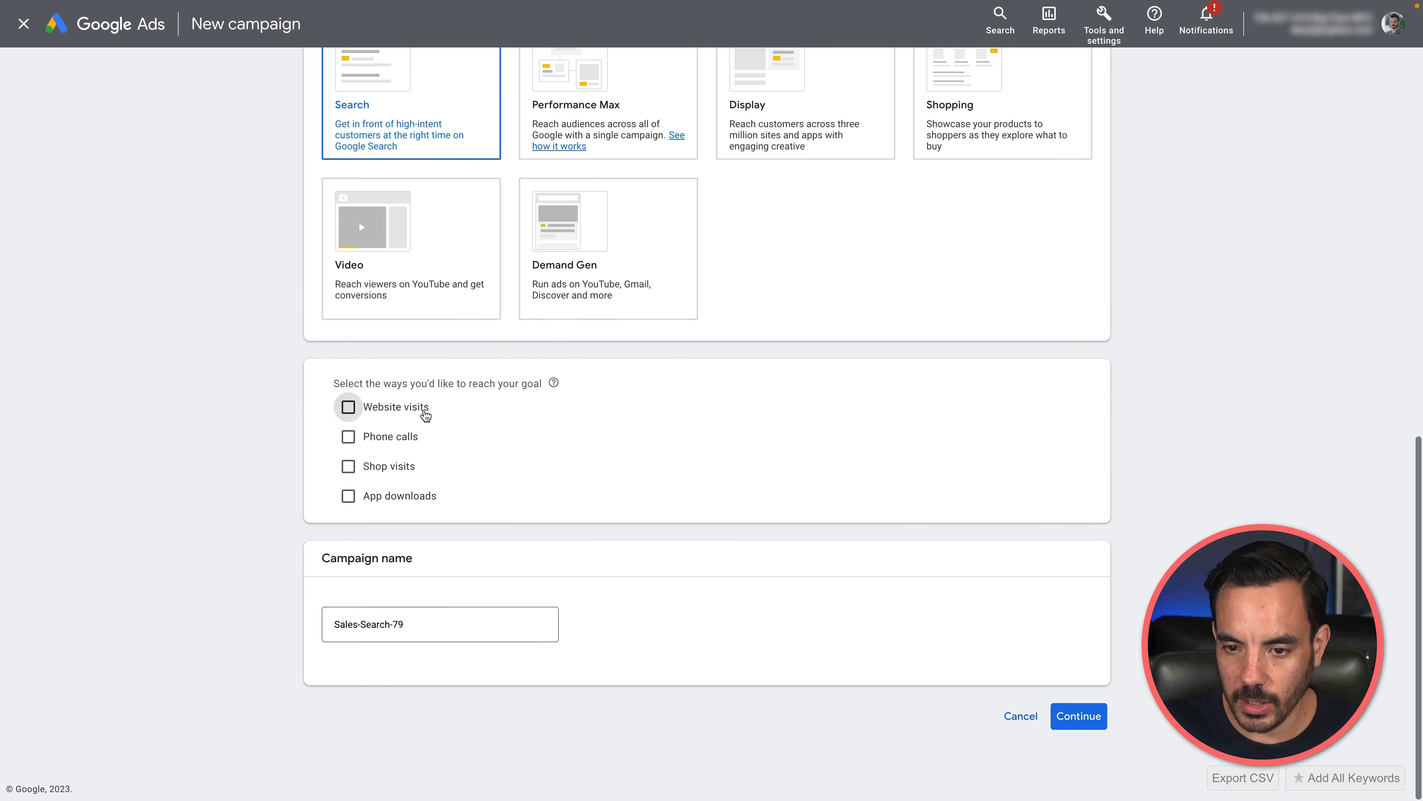
left_click(425, 415)
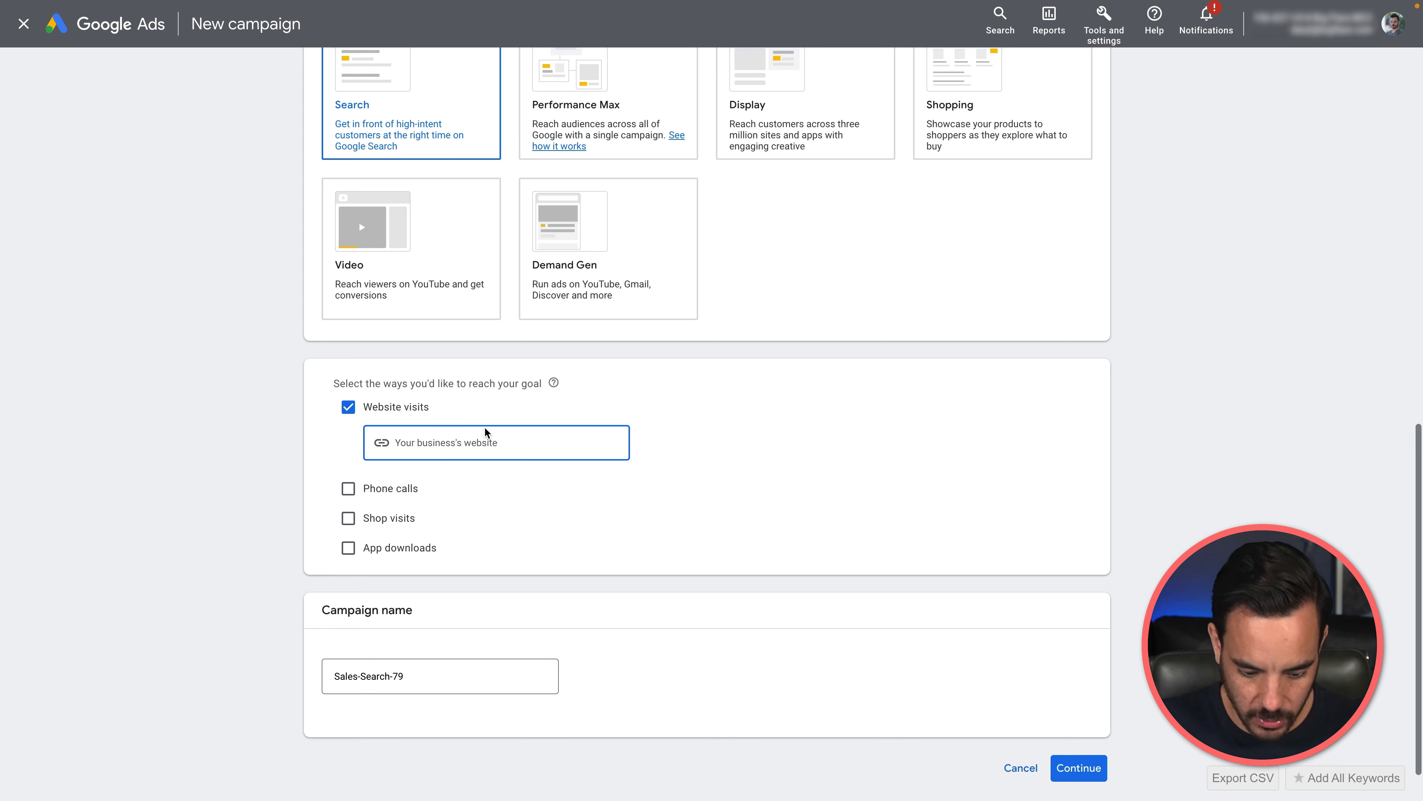
type("www.nikura.com")
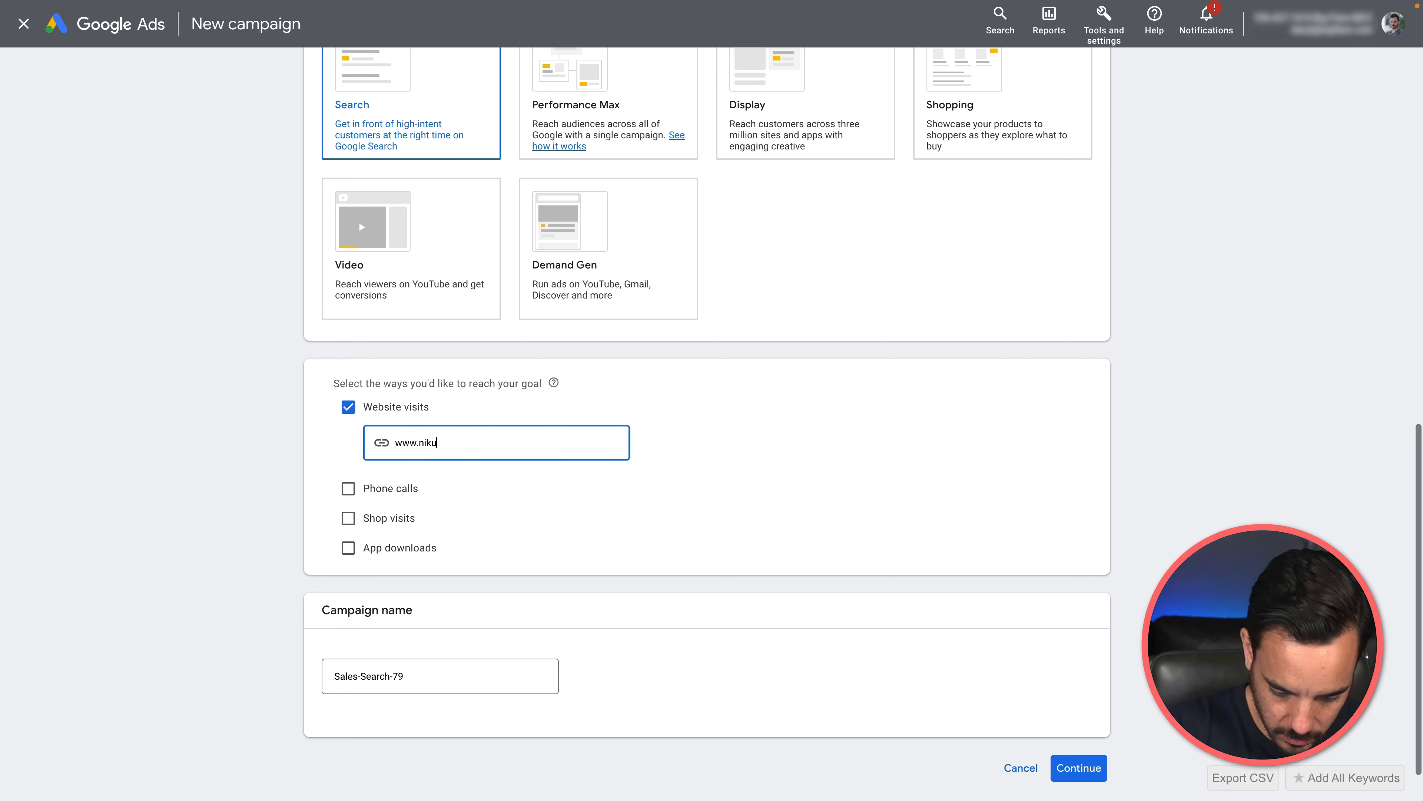
Step: Name the campaign "Search - DSA - Catch All 2" and start it as new instead of resuming the saved draft
left_click(442, 676)
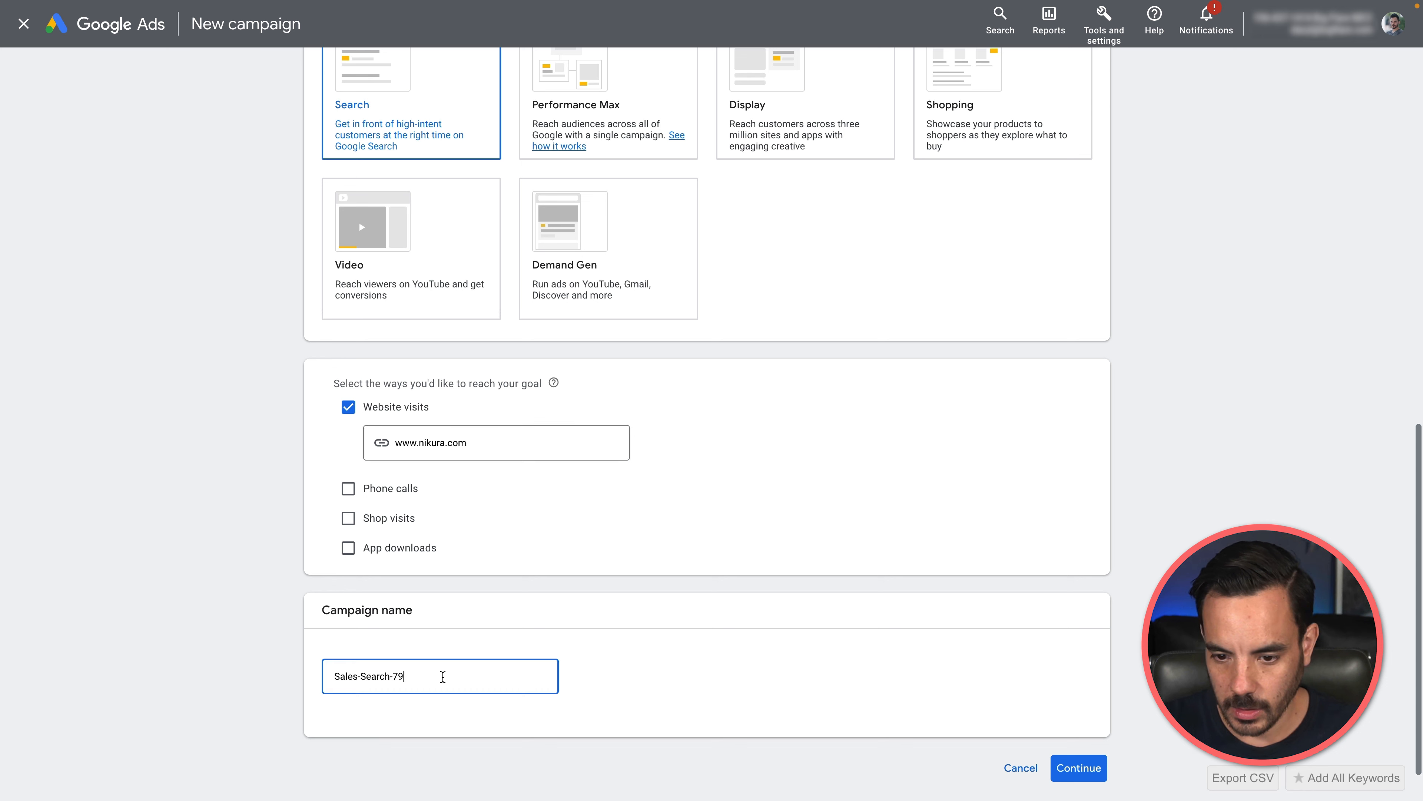
key("ctrl+a")
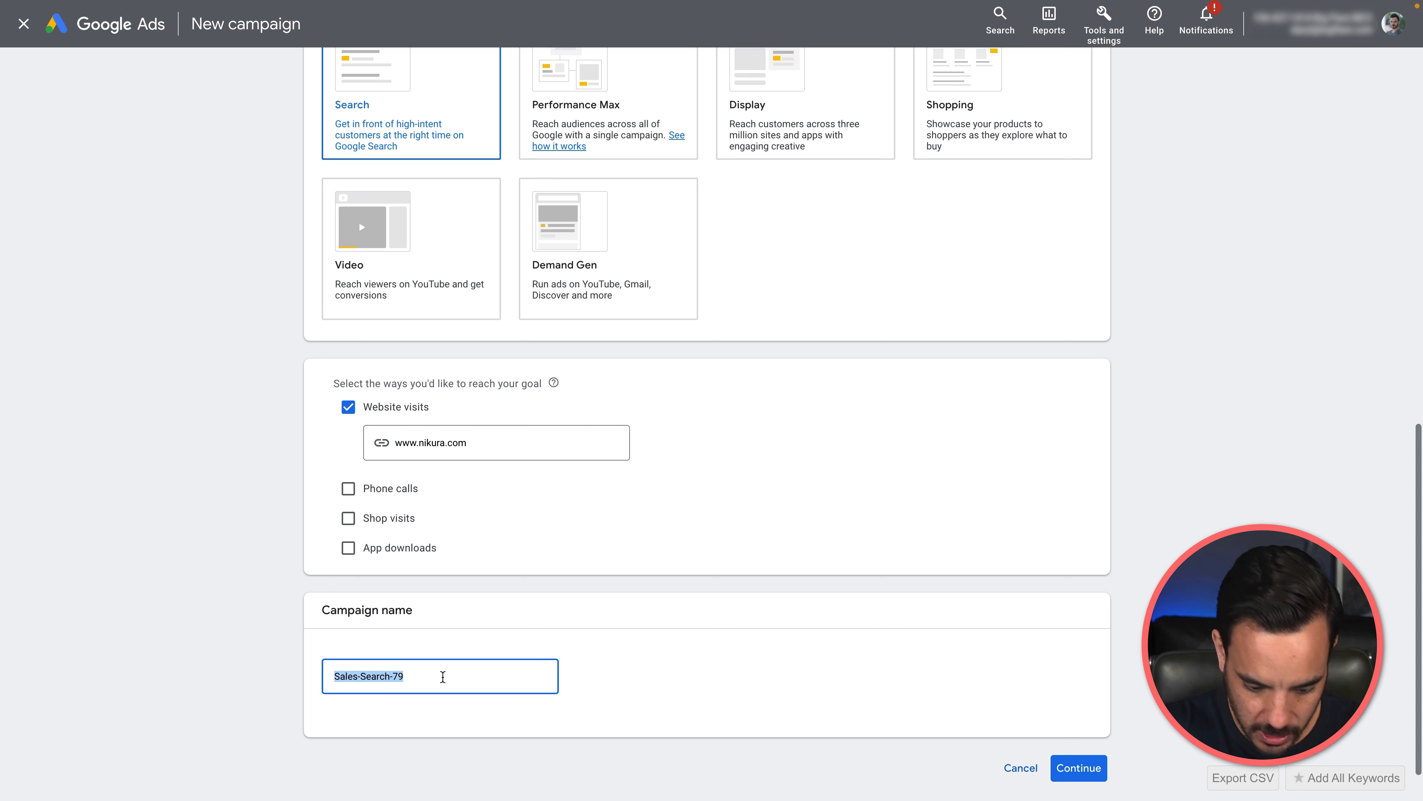
type("Search - DSA - ")
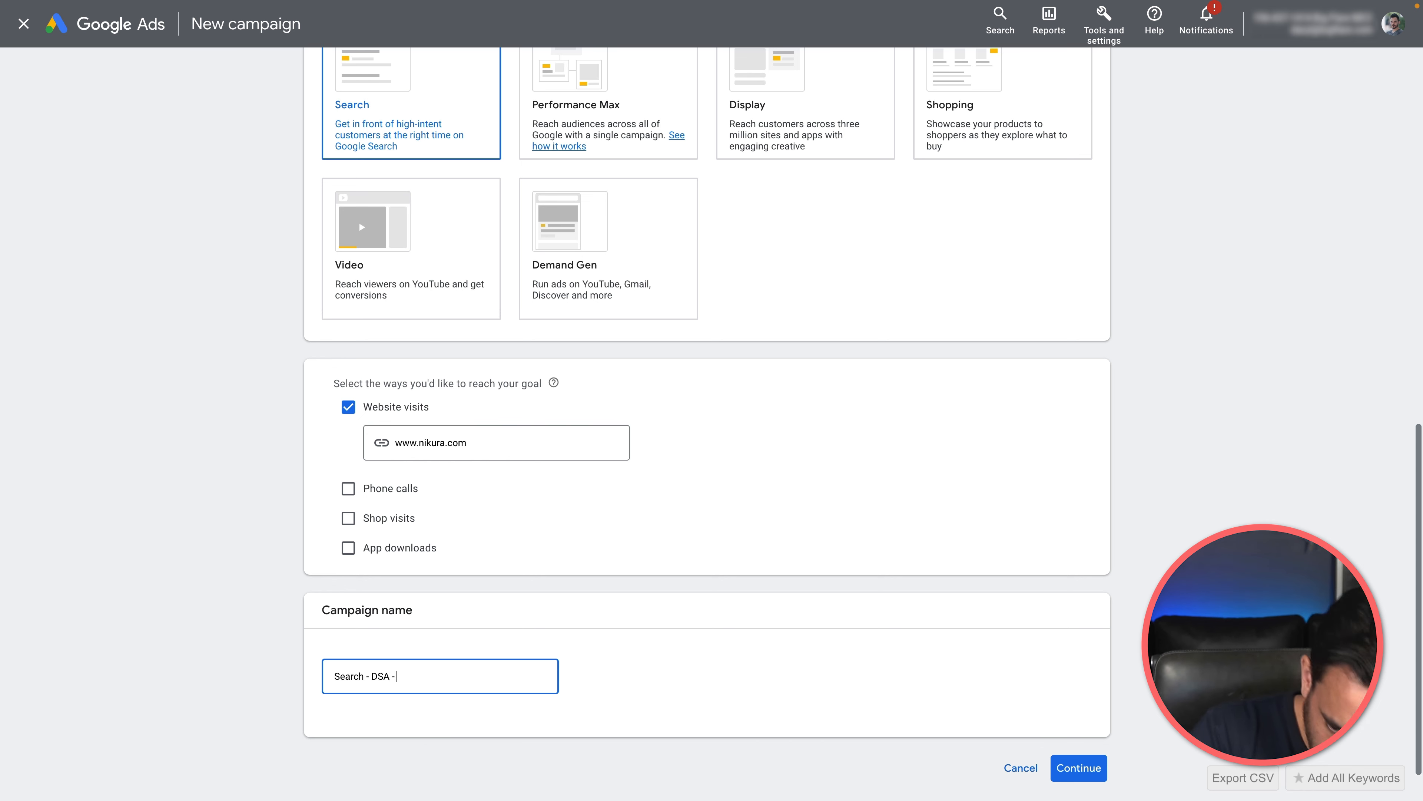
type("Catch All")
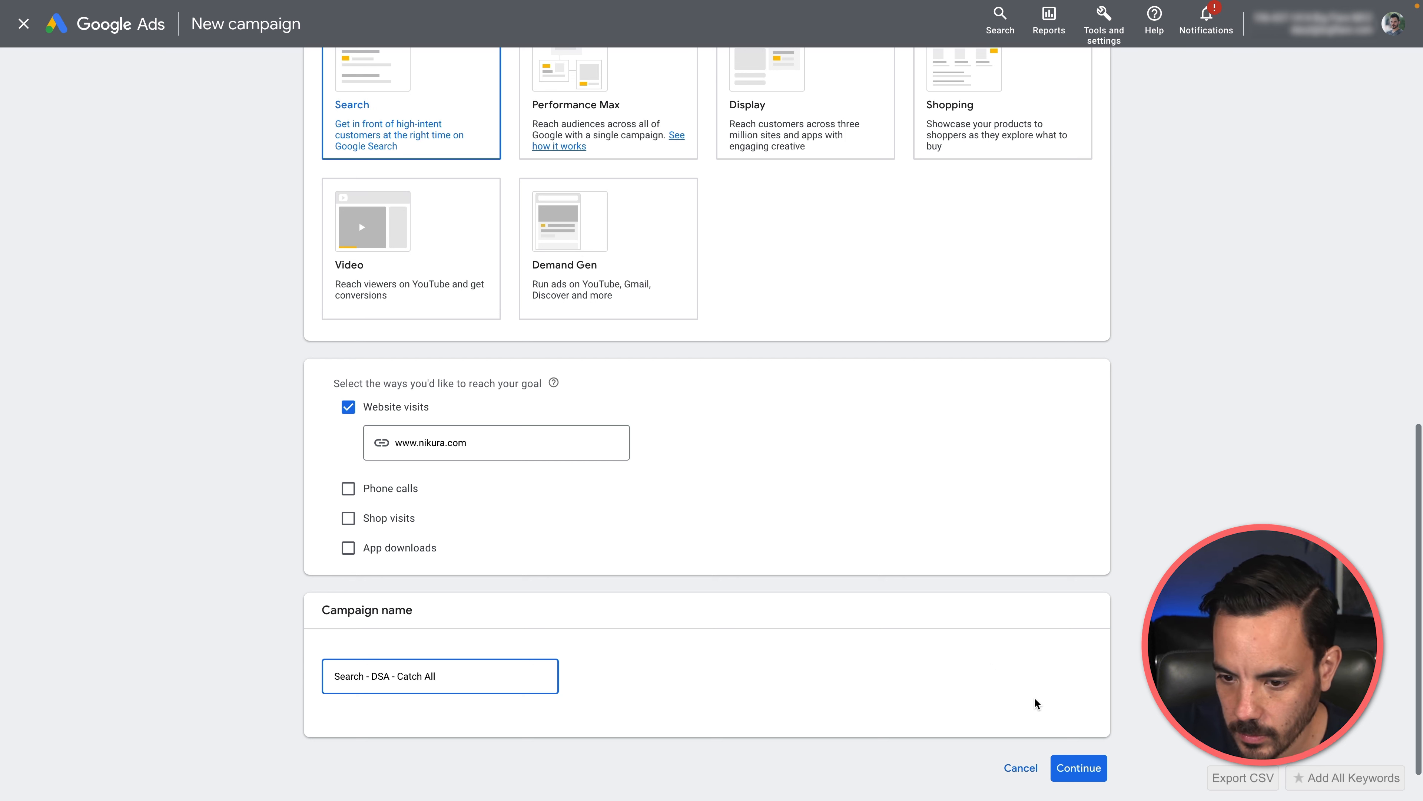
type("2")
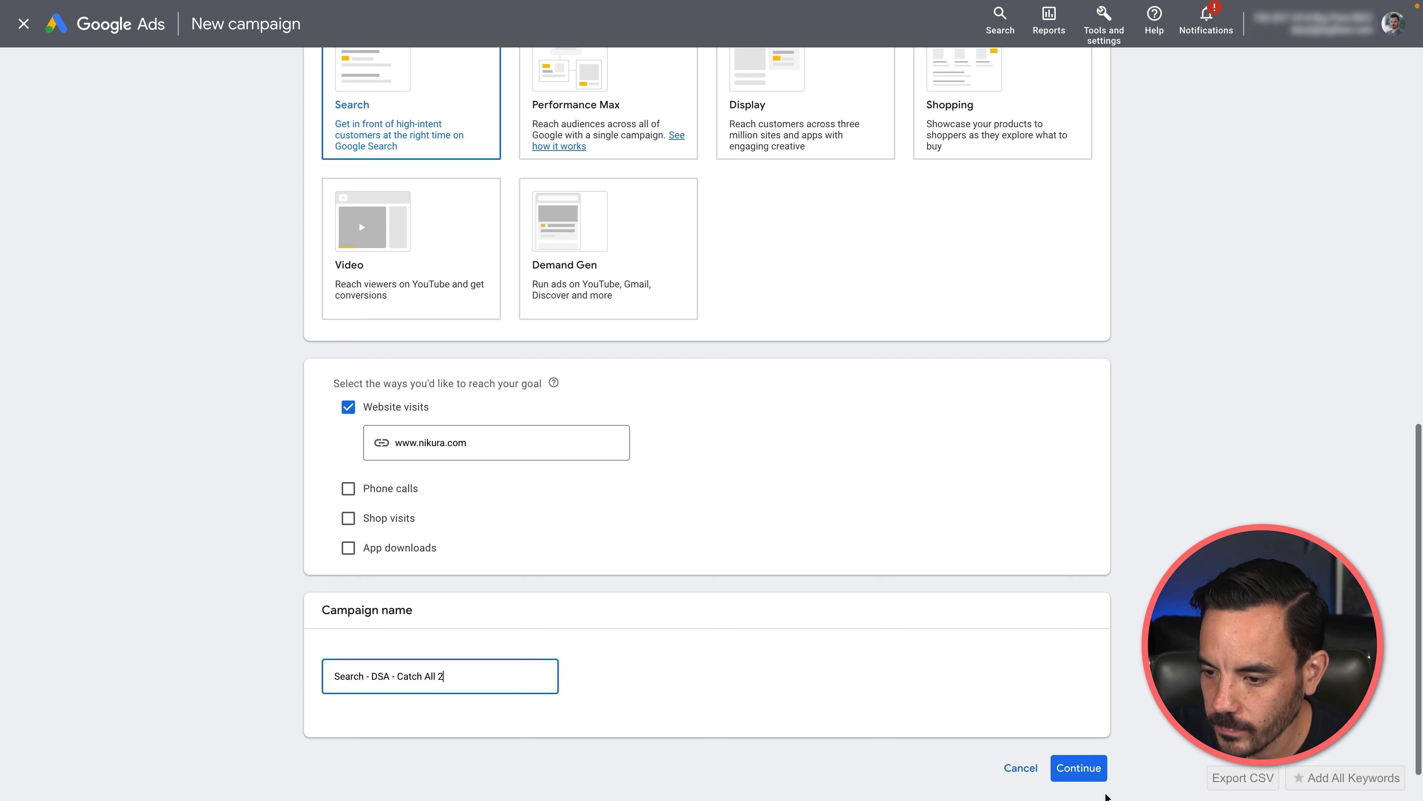
left_click(1079, 767)
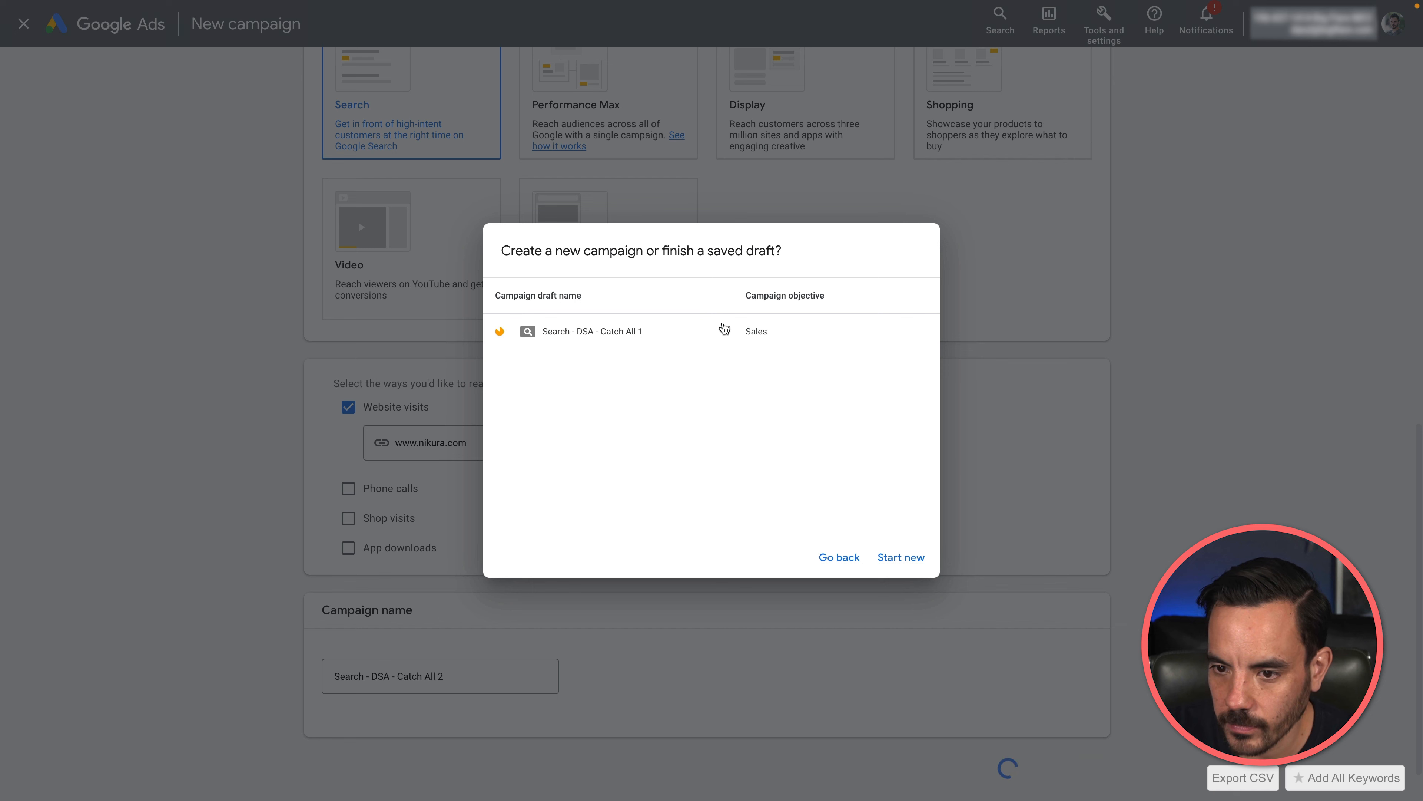
left_click(901, 558)
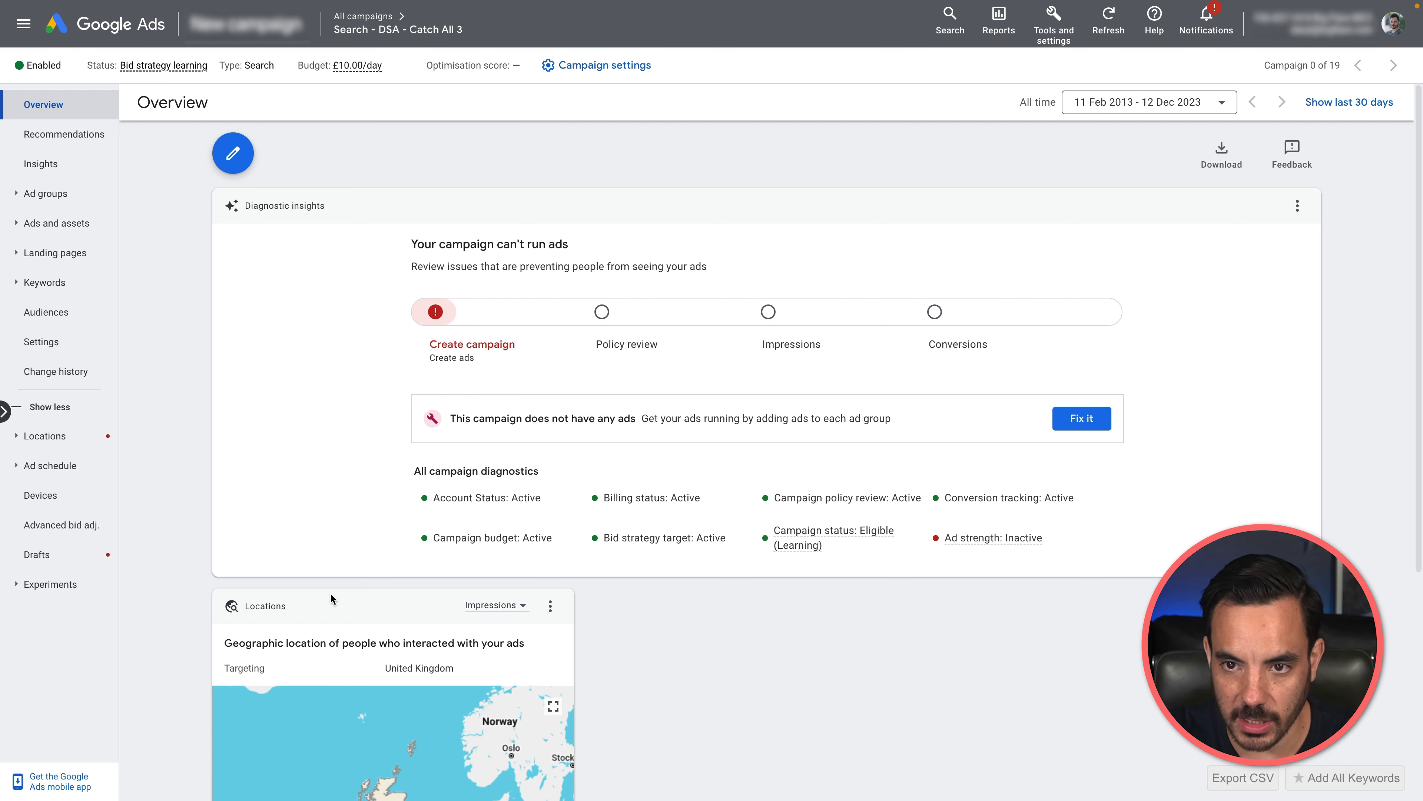
Step: Start a new ad group in the "Search - DSA - Catch All 3" campaign and change its type to Dynamic
left_click(46, 193)
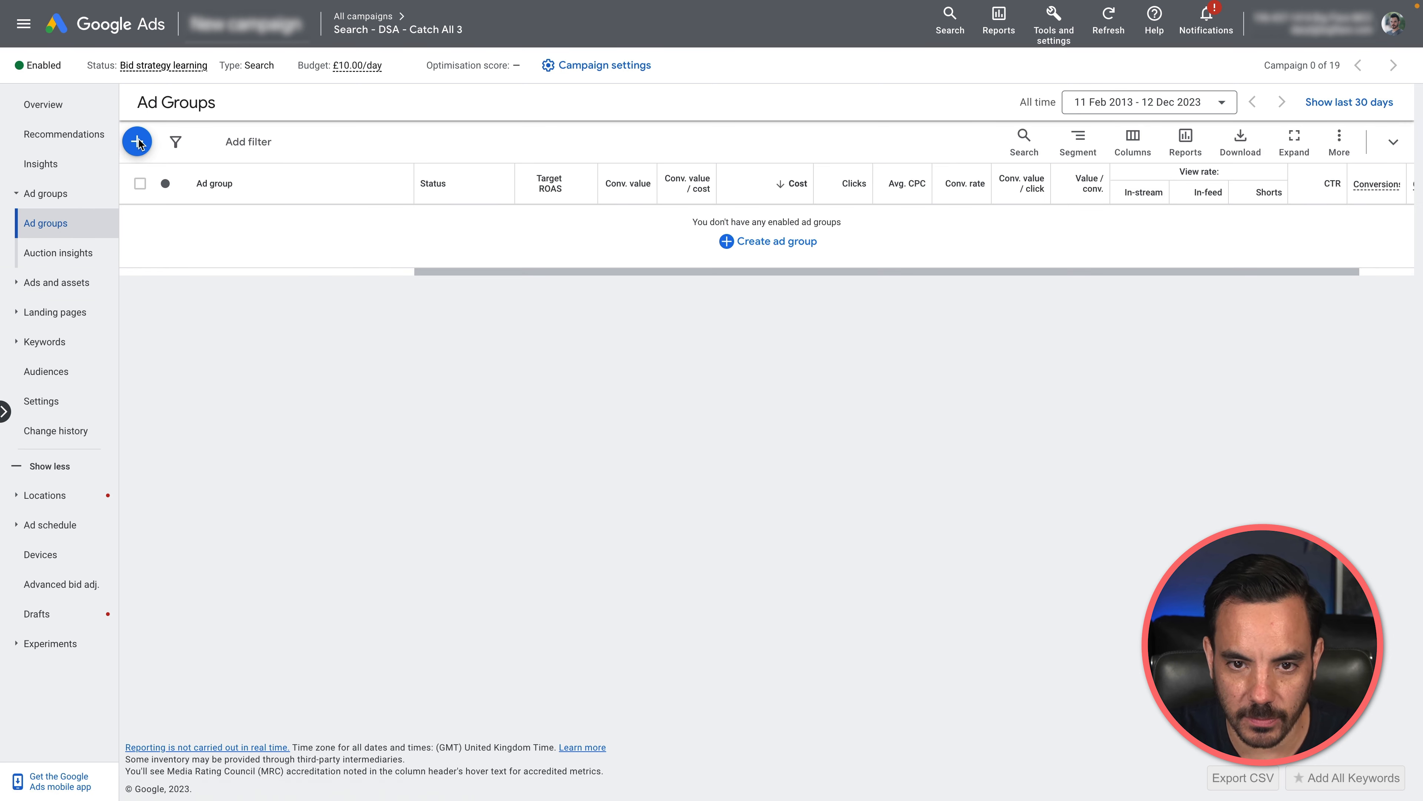
left_click(138, 143)
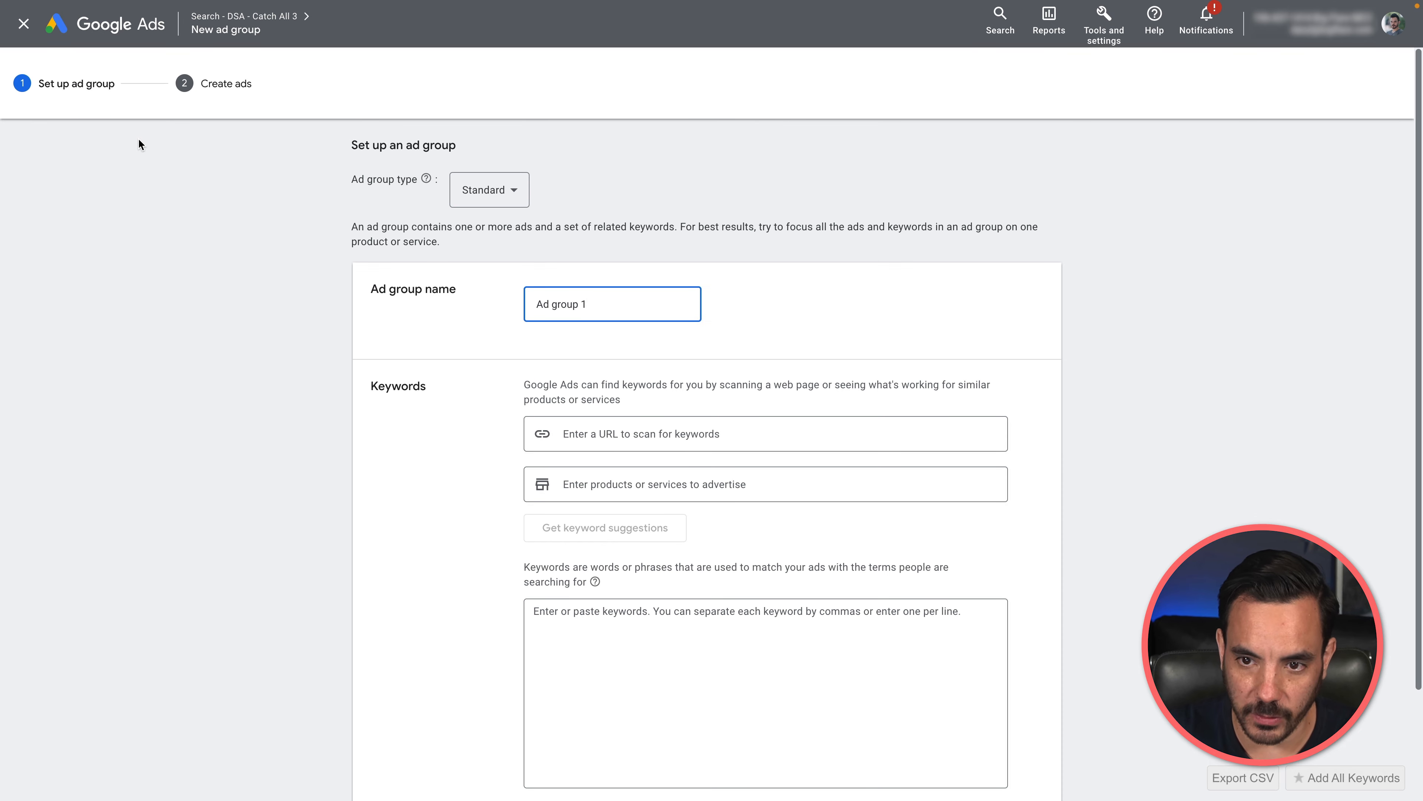
left_click(465, 190)
left_click(481, 221)
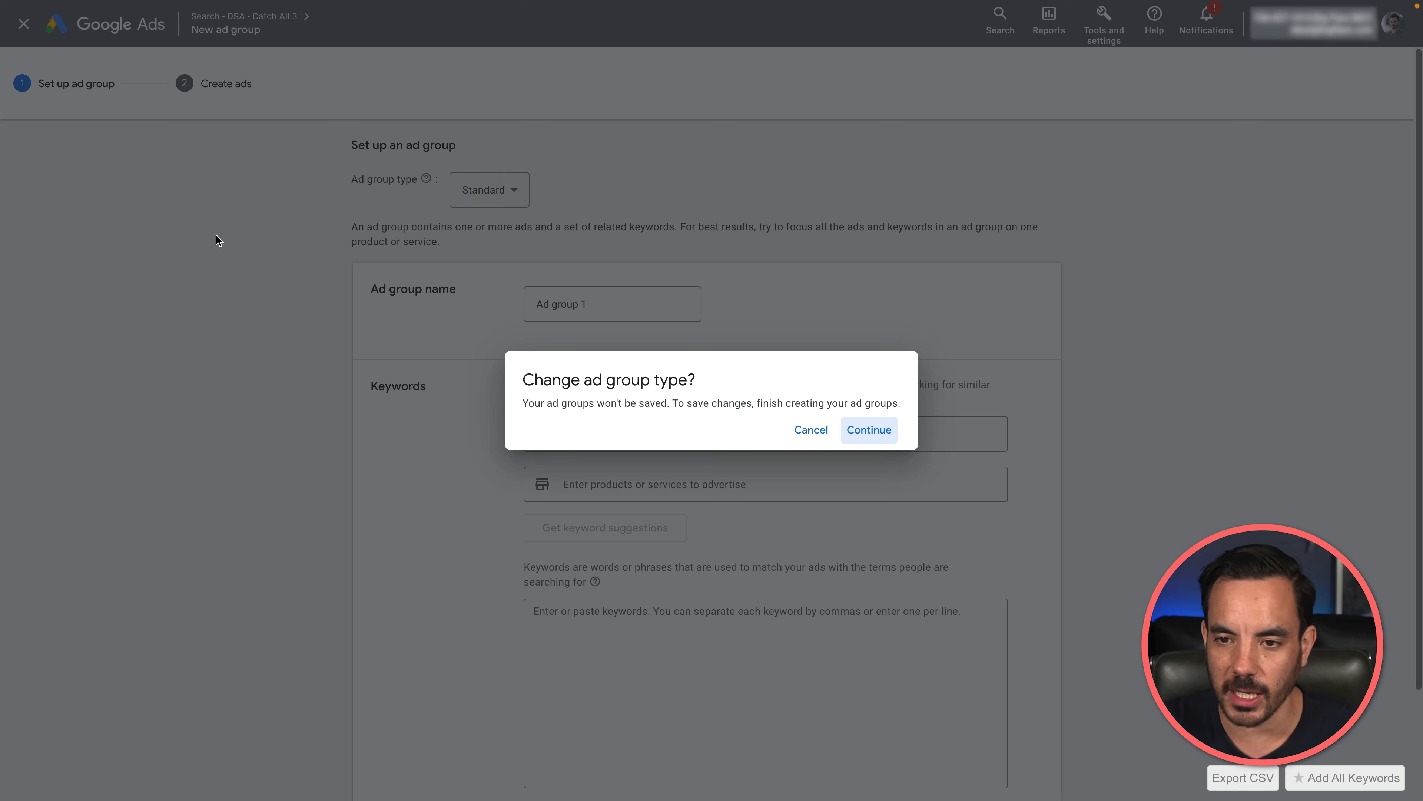
left_click(868, 429)
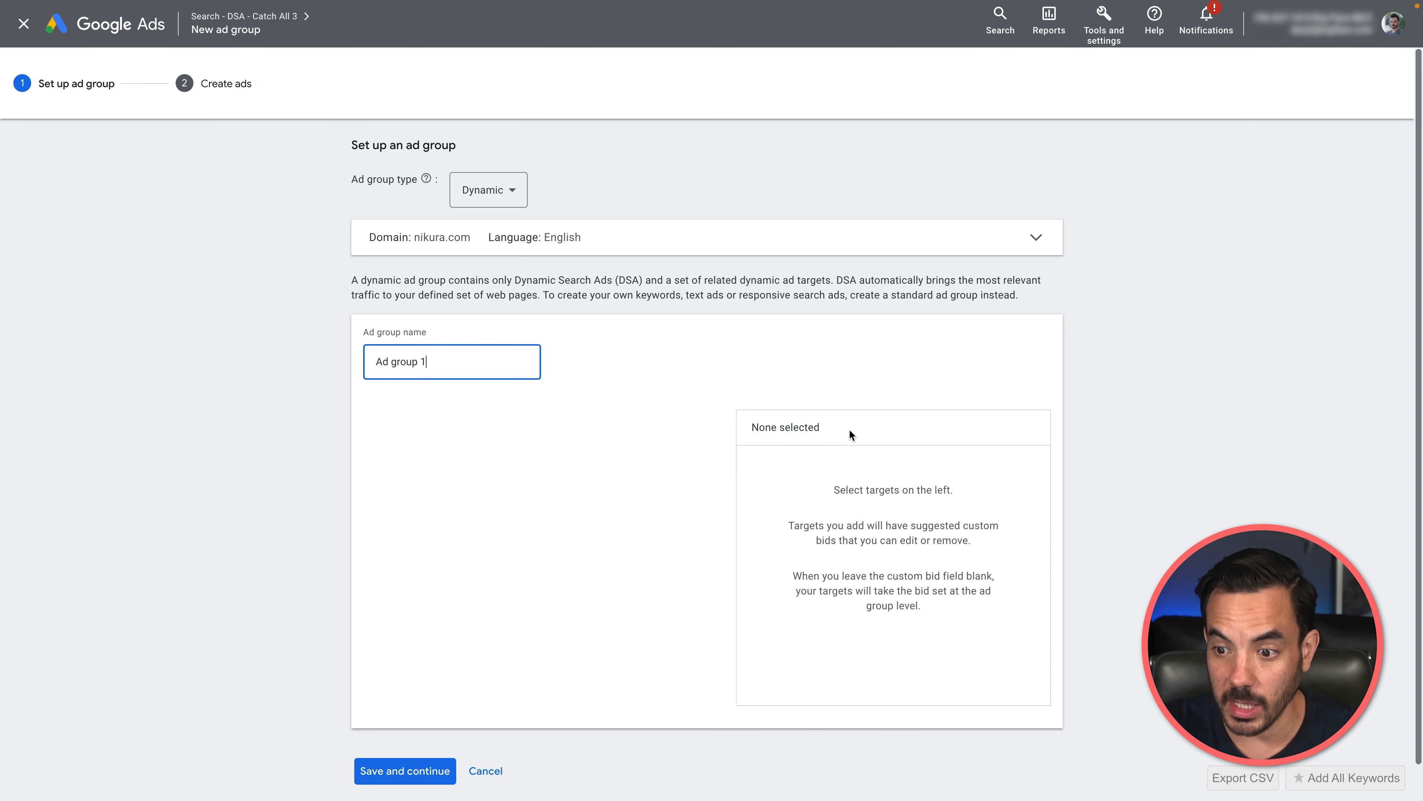
Step: Name the dynamic ad group "Catch All"
triple_click(467, 356)
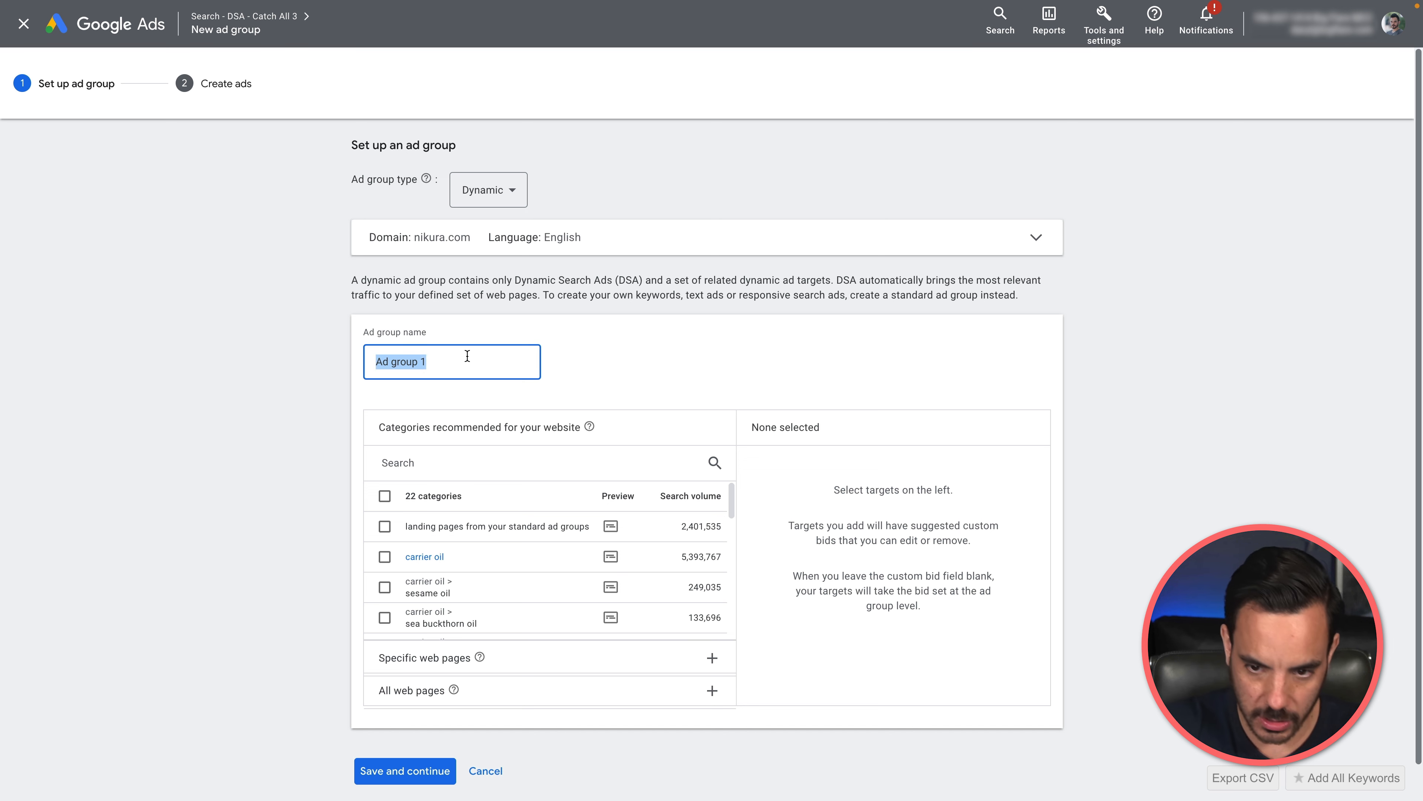
type("Catch ")
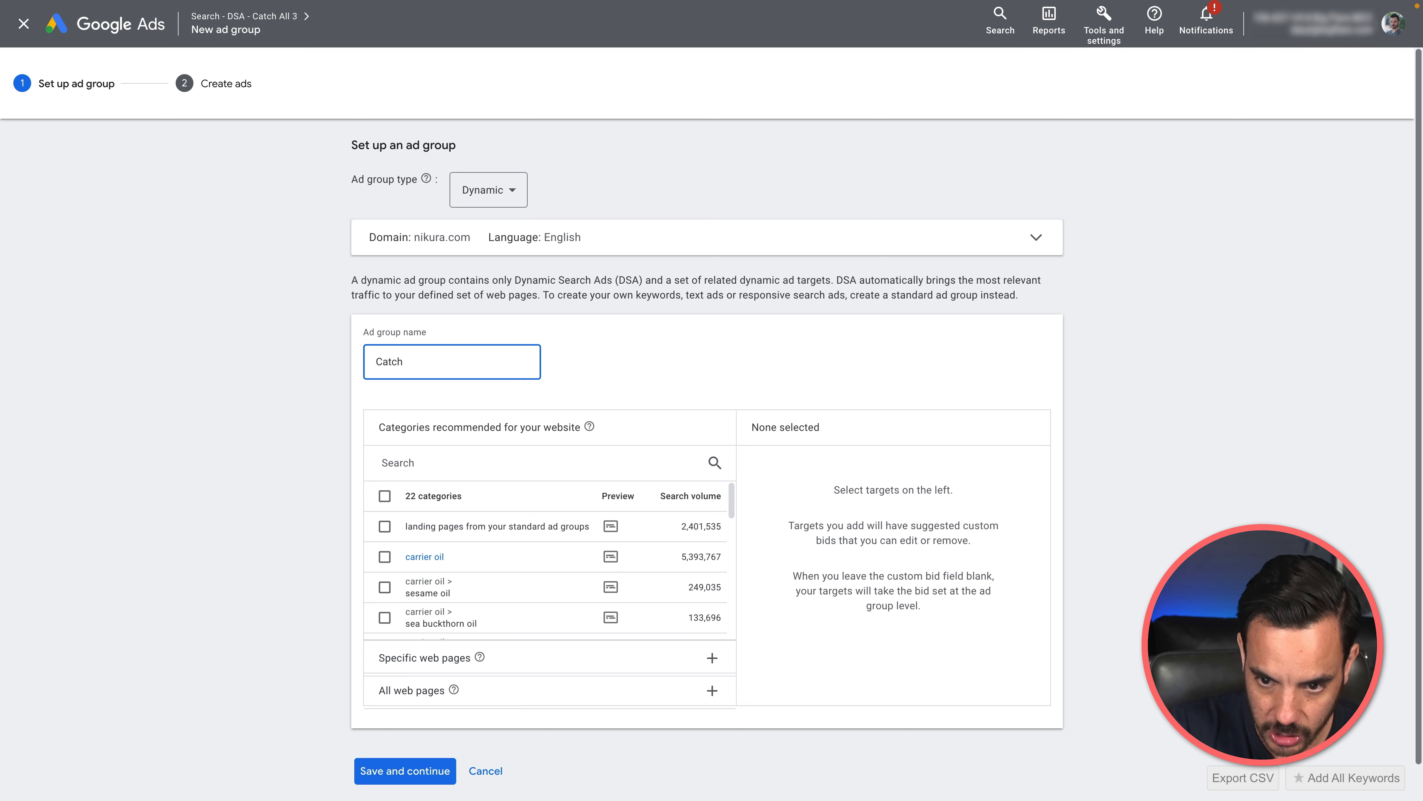
type("All")
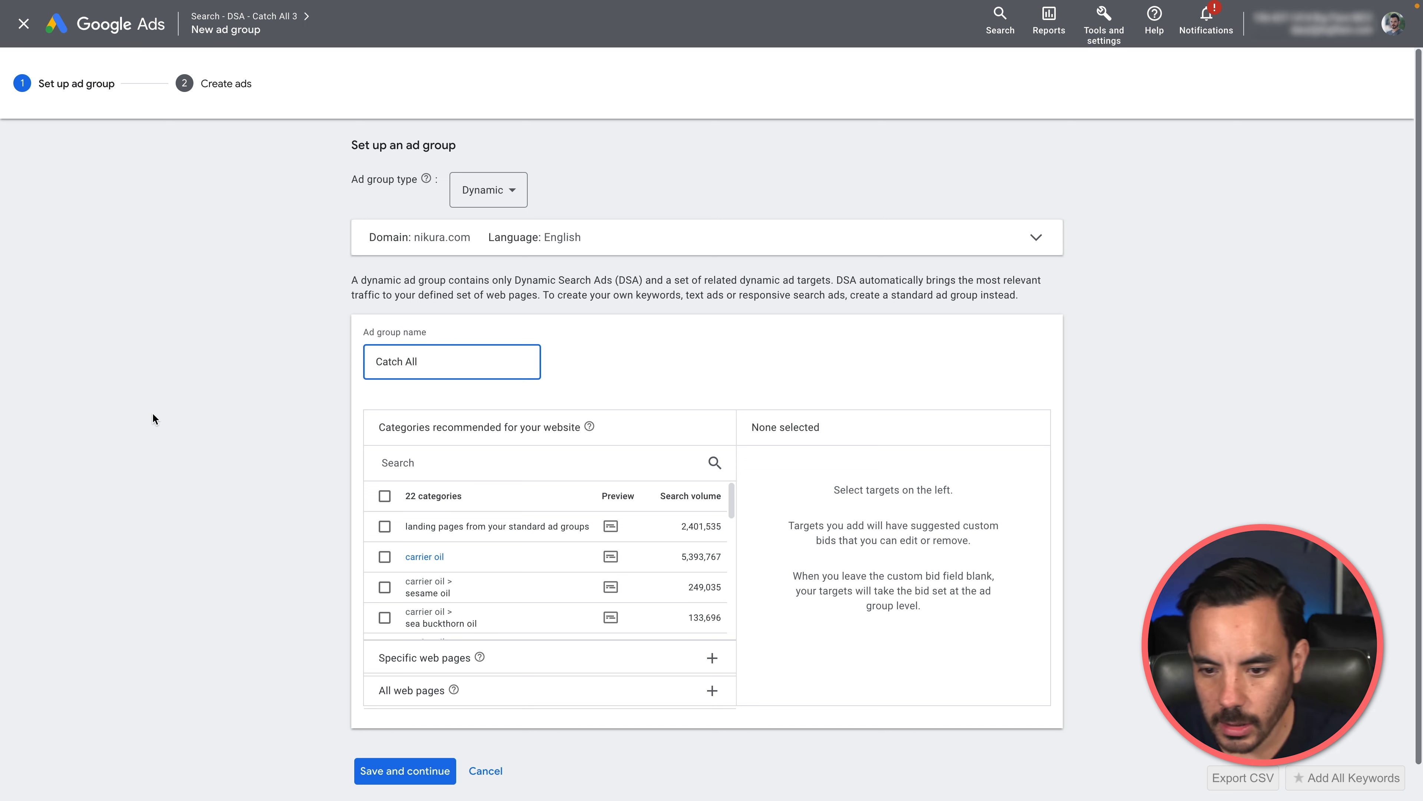
left_click(134, 431)
Step: Target all web pages of the website with the ad group and save it to continue to ad creation
scroll(255, 627, "down", 1)
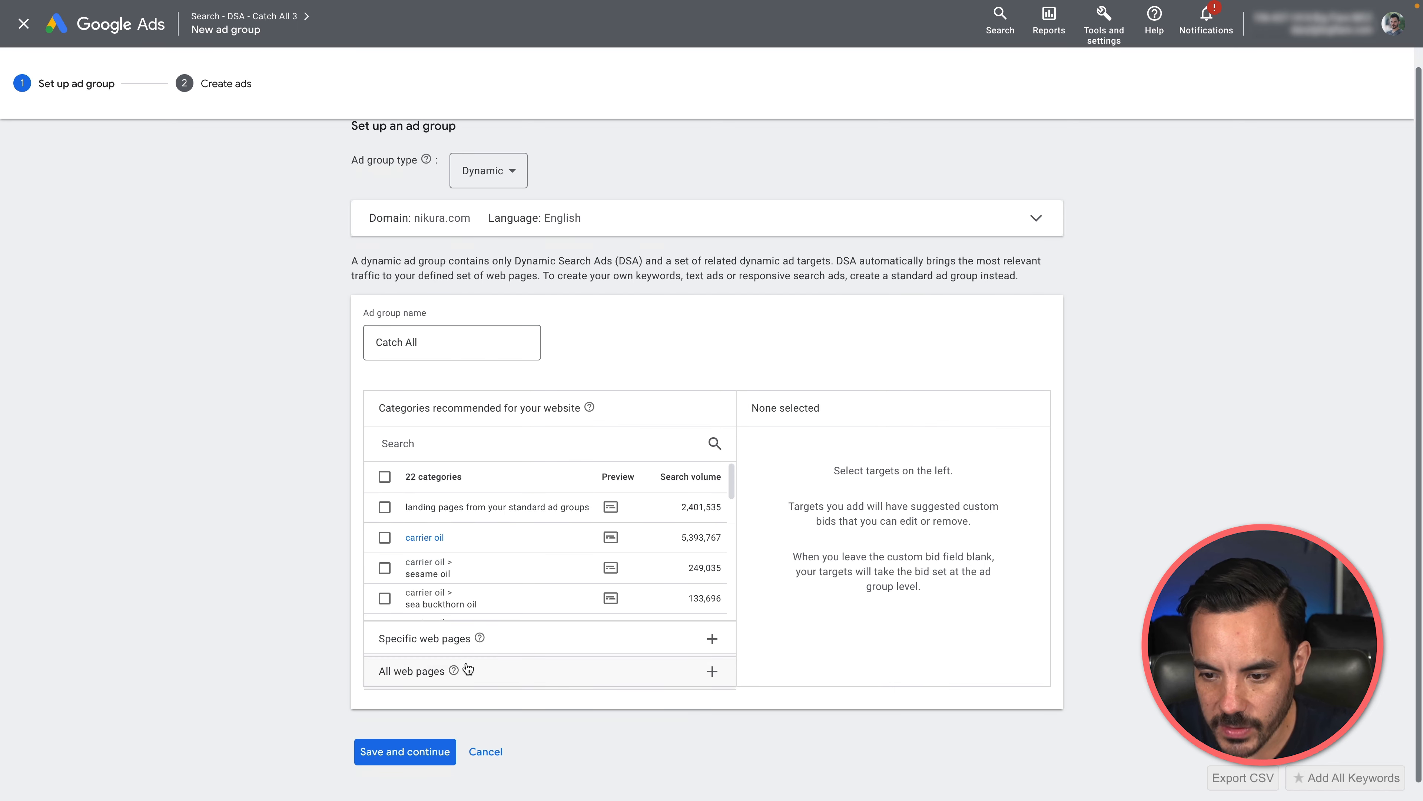
left_click(504, 675)
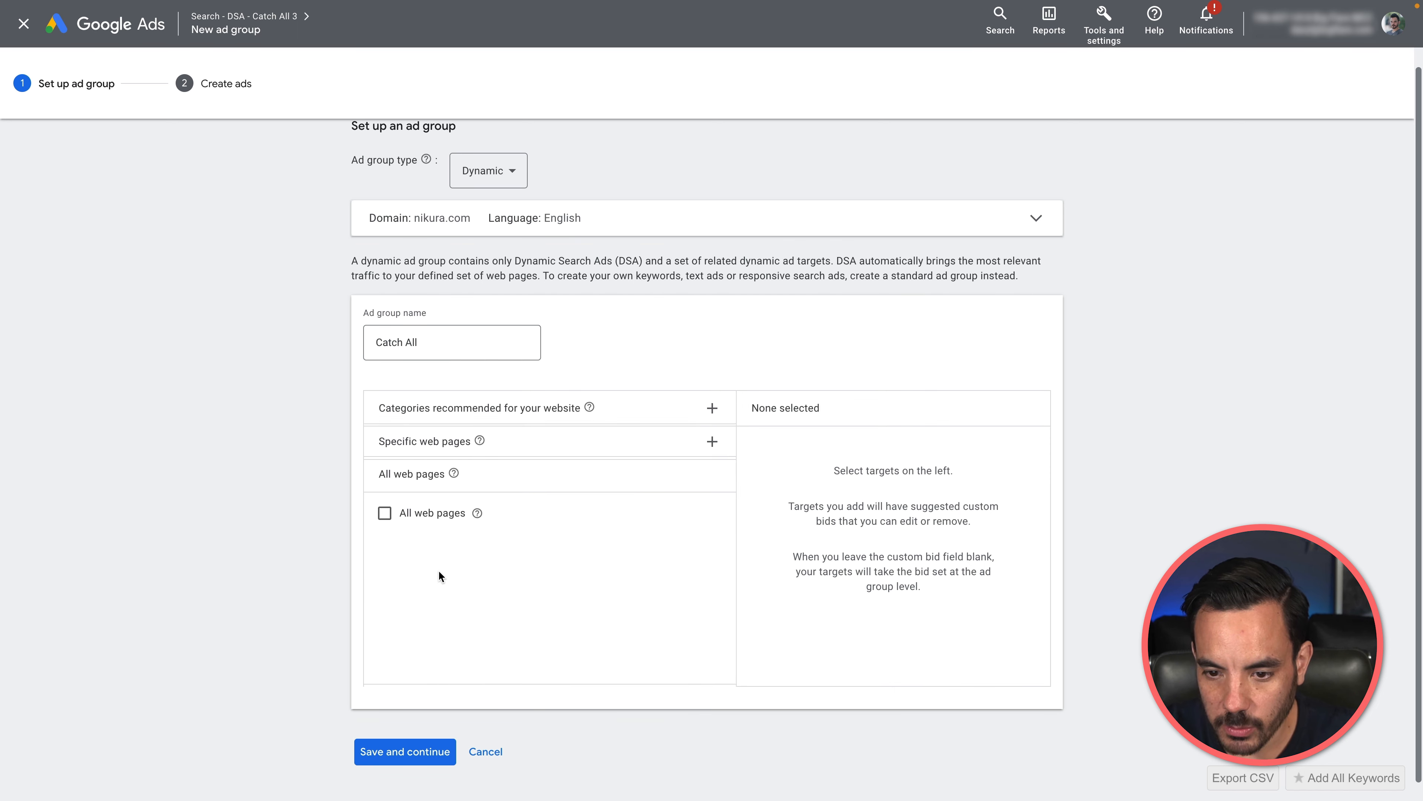
left_click(409, 519)
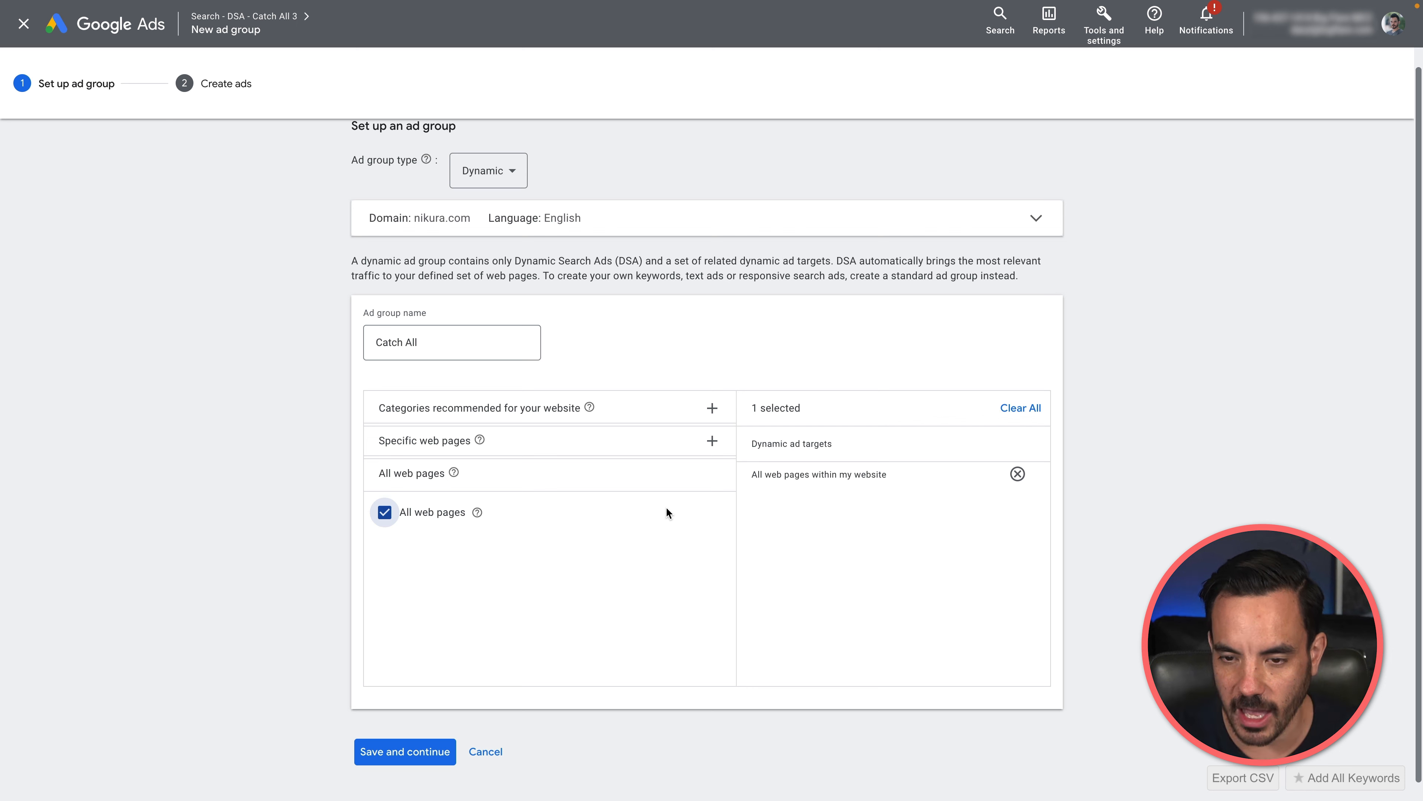
left_click(417, 753)
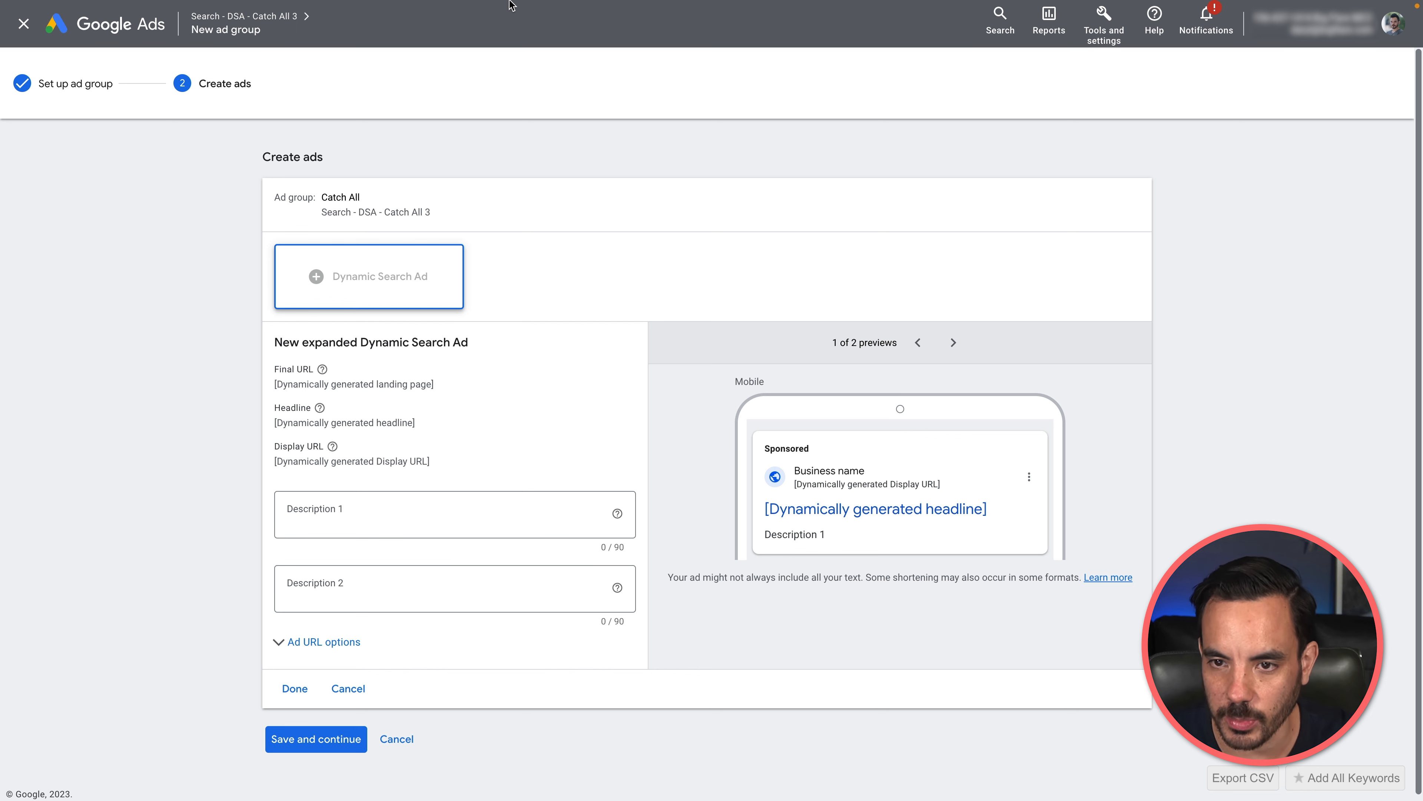
Step: Copy "Our Oils Are Made for the Mind and Body. See What They Can Do for You." from the Google Sheets spreadsheet into Description 1
mouse_move(511, 1)
left_click(363, 8)
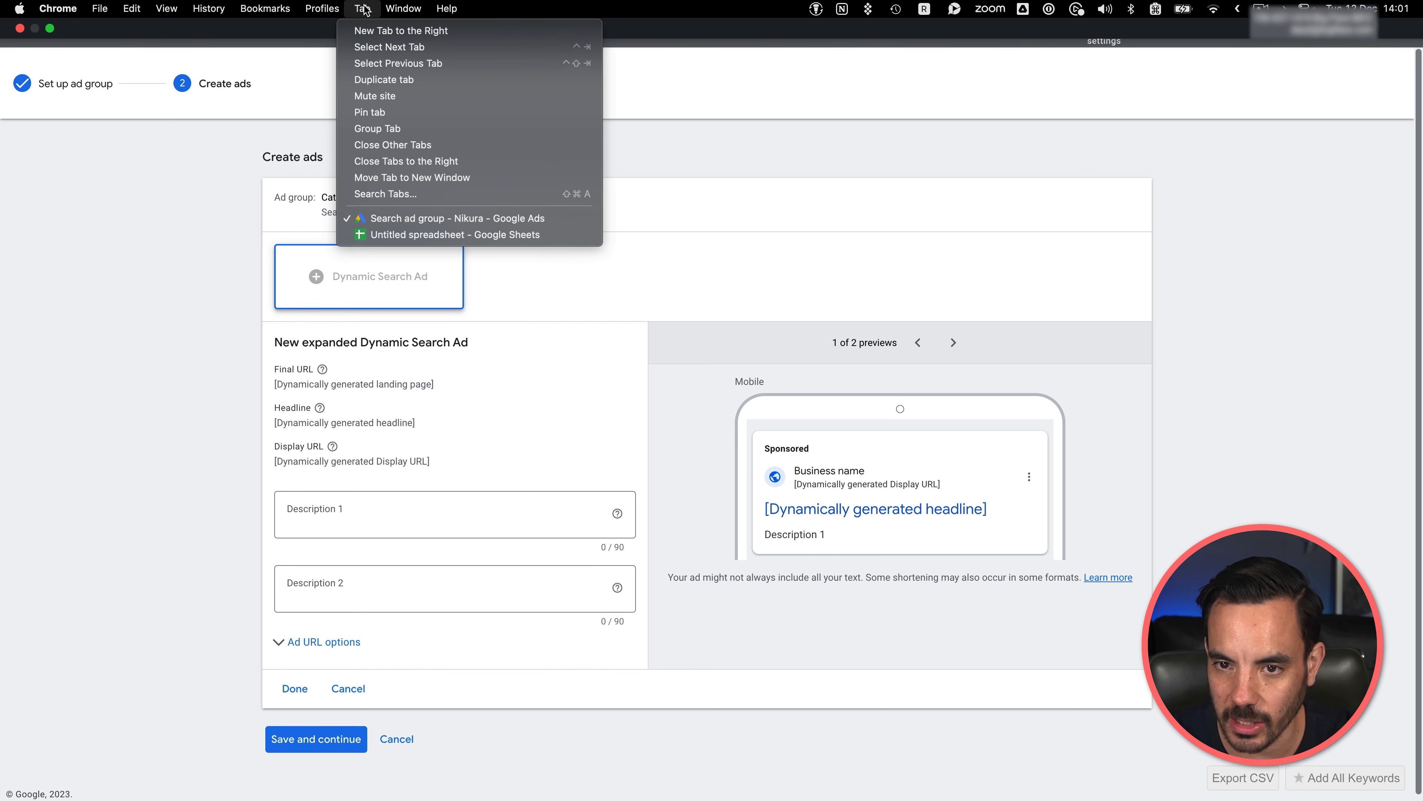
left_click(455, 234)
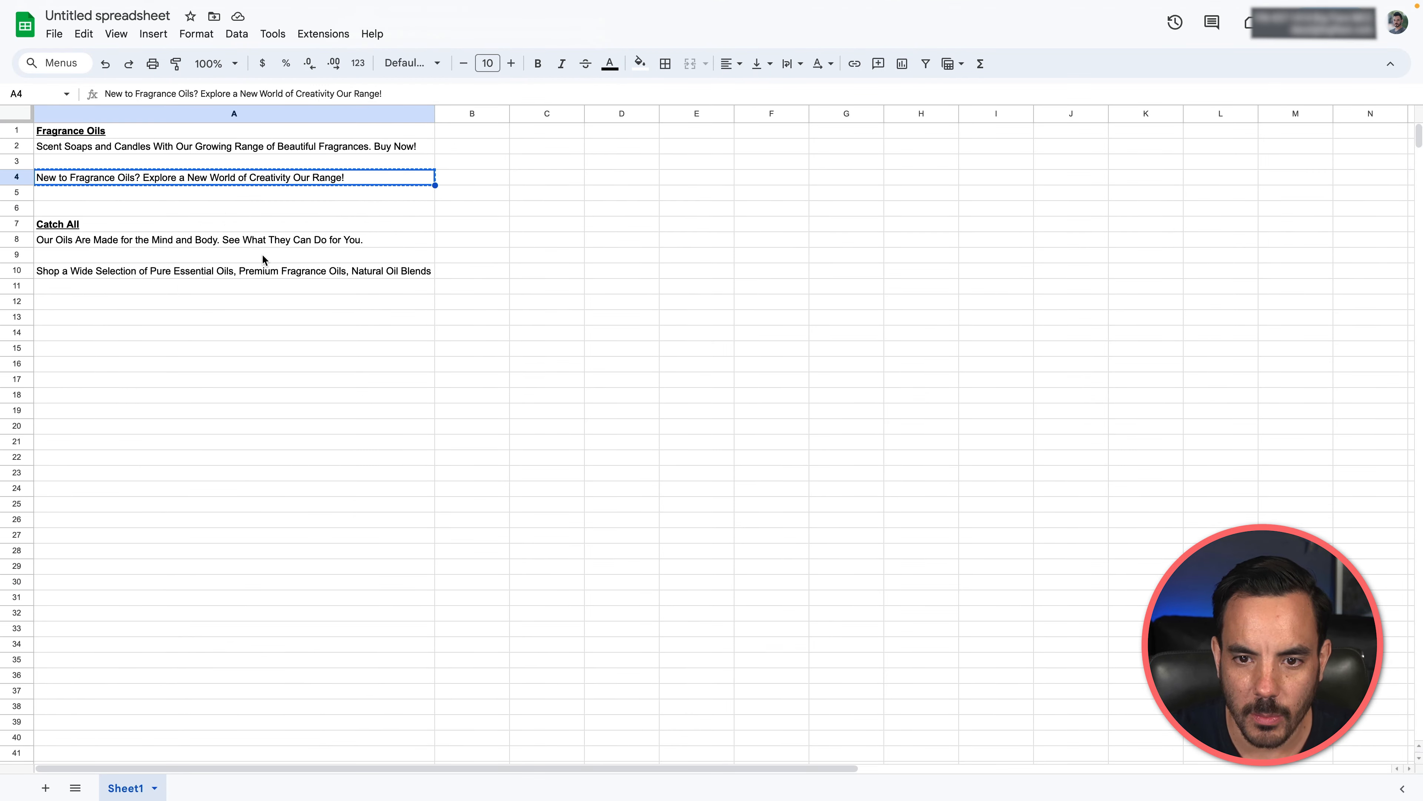
left_click(312, 243)
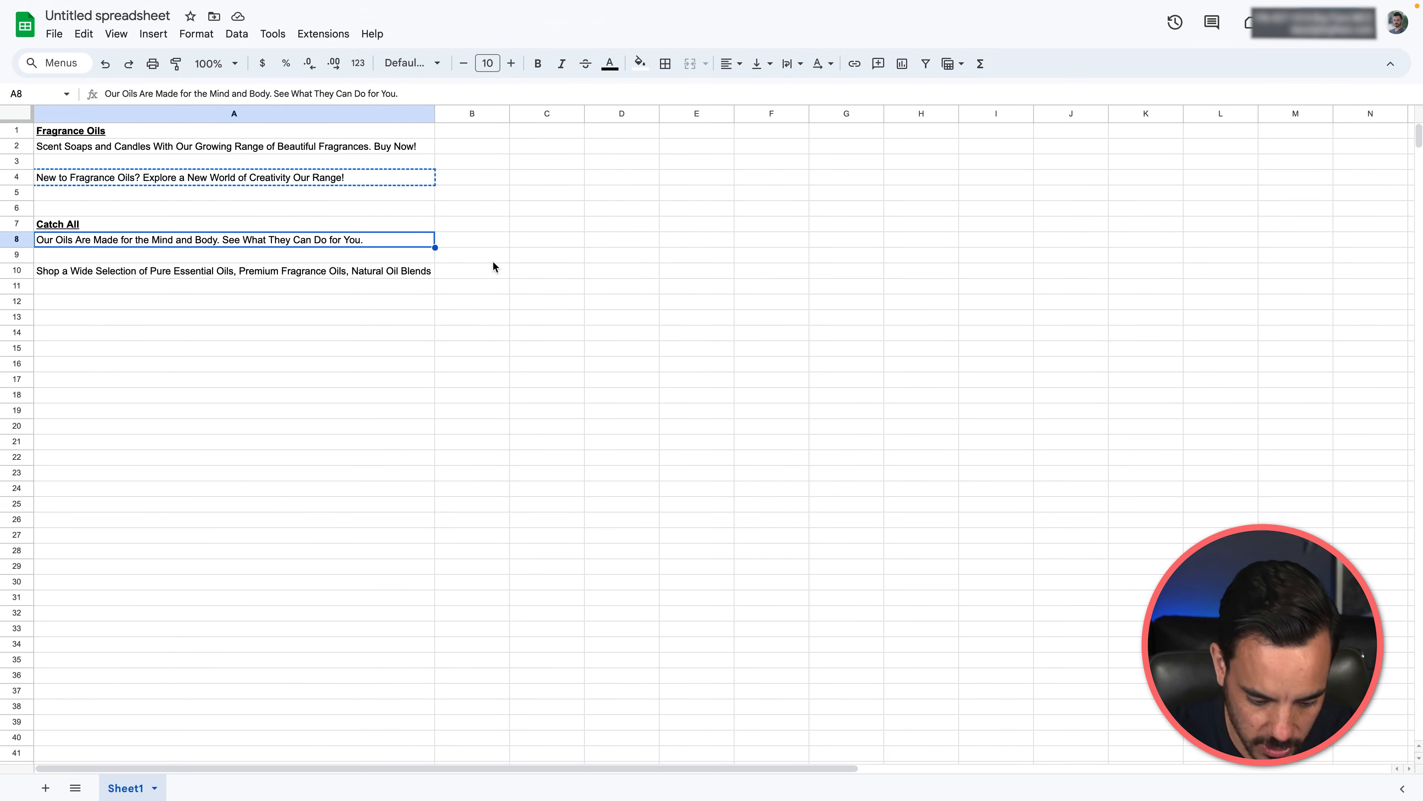
key("super+c")
left_click(363, 8)
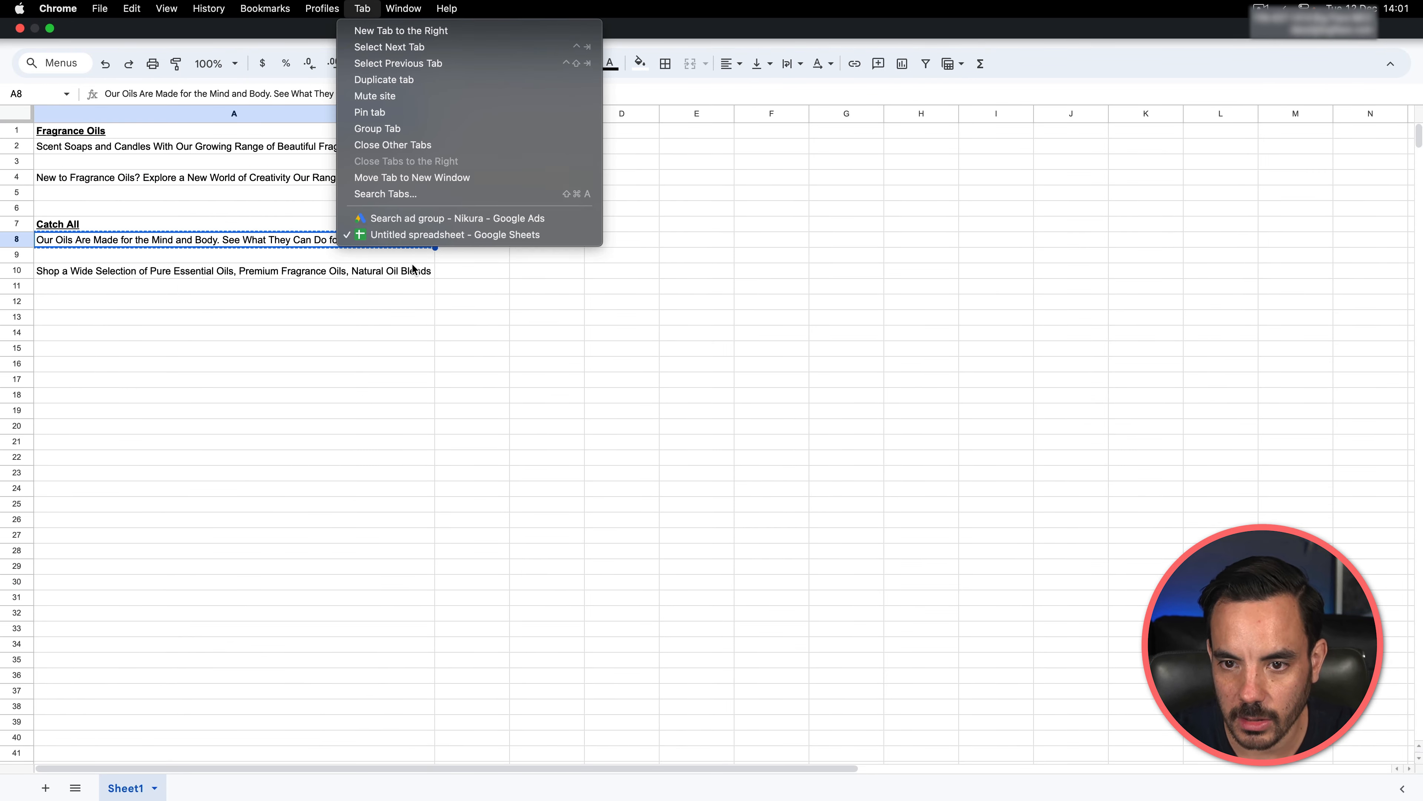
left_click(418, 218)
left_click(383, 507)
key("super+v")
Step: Copy "Shop a Wide Selection of Pure Essential Oils, Premium Fragrance Oils, Natural Oil Blends" from the spreadsheet into Description 2 and save the ad
left_click(362, 8)
left_click(454, 234)
left_click(259, 272)
key("super+c")
left_click(362, 8)
left_click(417, 218)
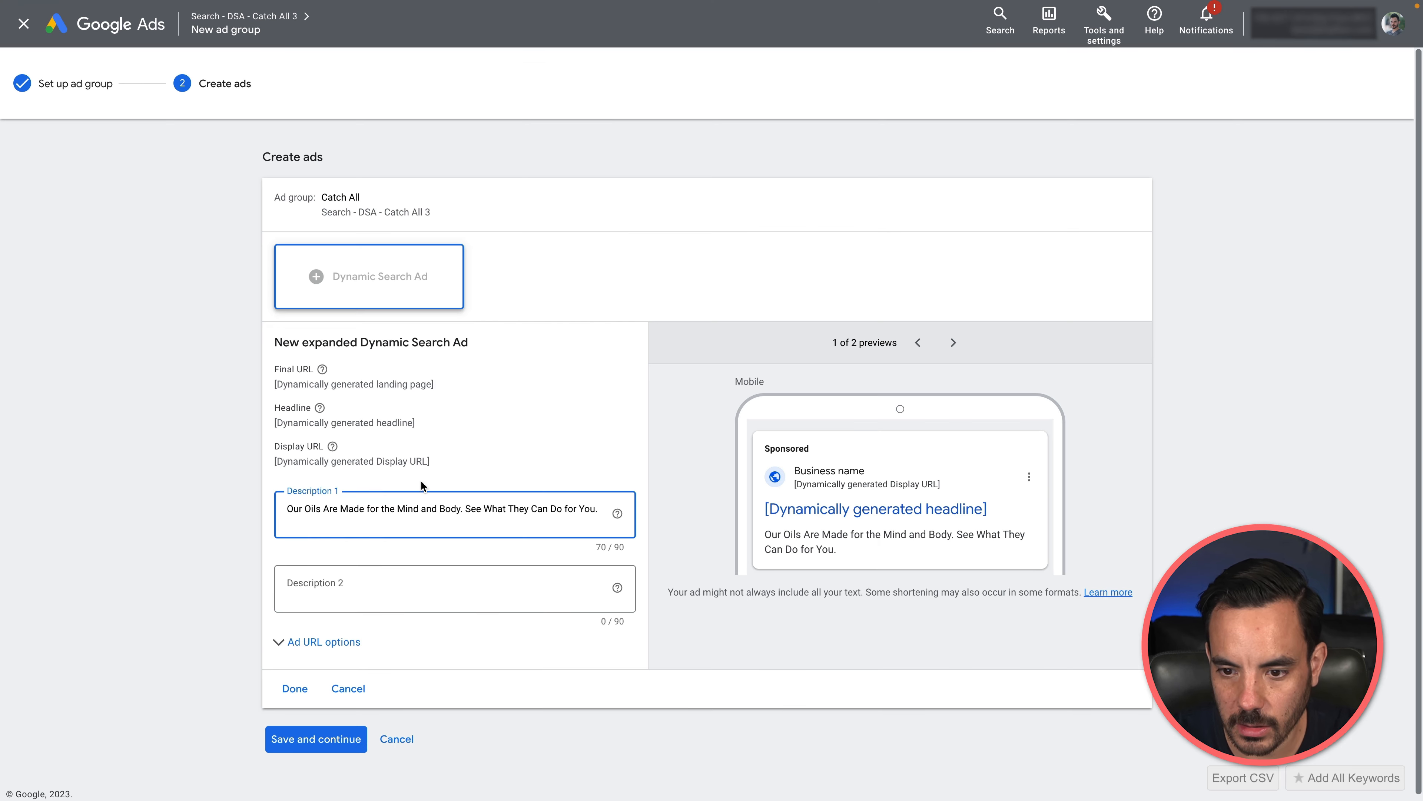
left_click(426, 589)
key("super+v")
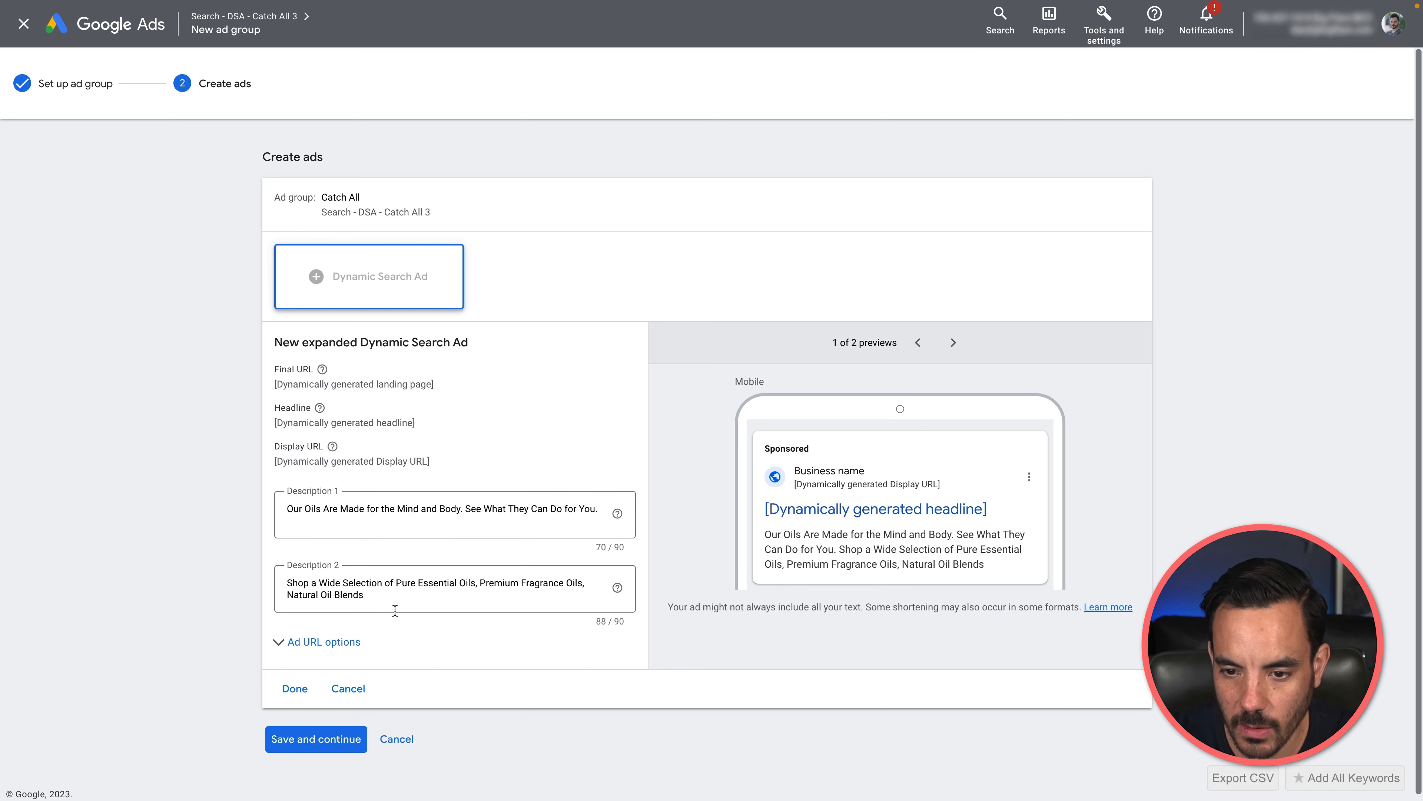
left_click(315, 740)
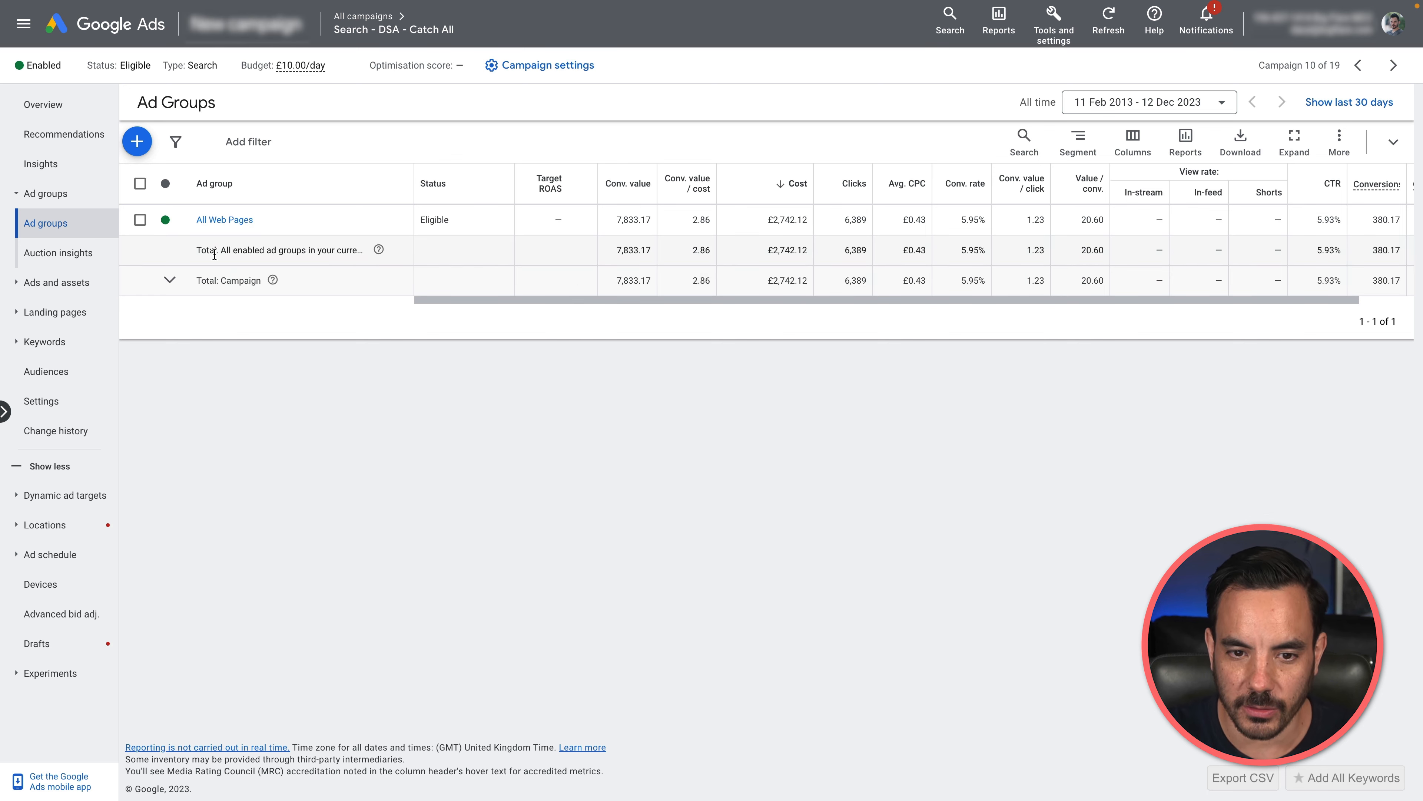
Step: Review the negative keywords of the "Search - DSA - Catch All" campaign and open its All Web Pages ad group's negative dynamic ad targets
left_click(103, 354)
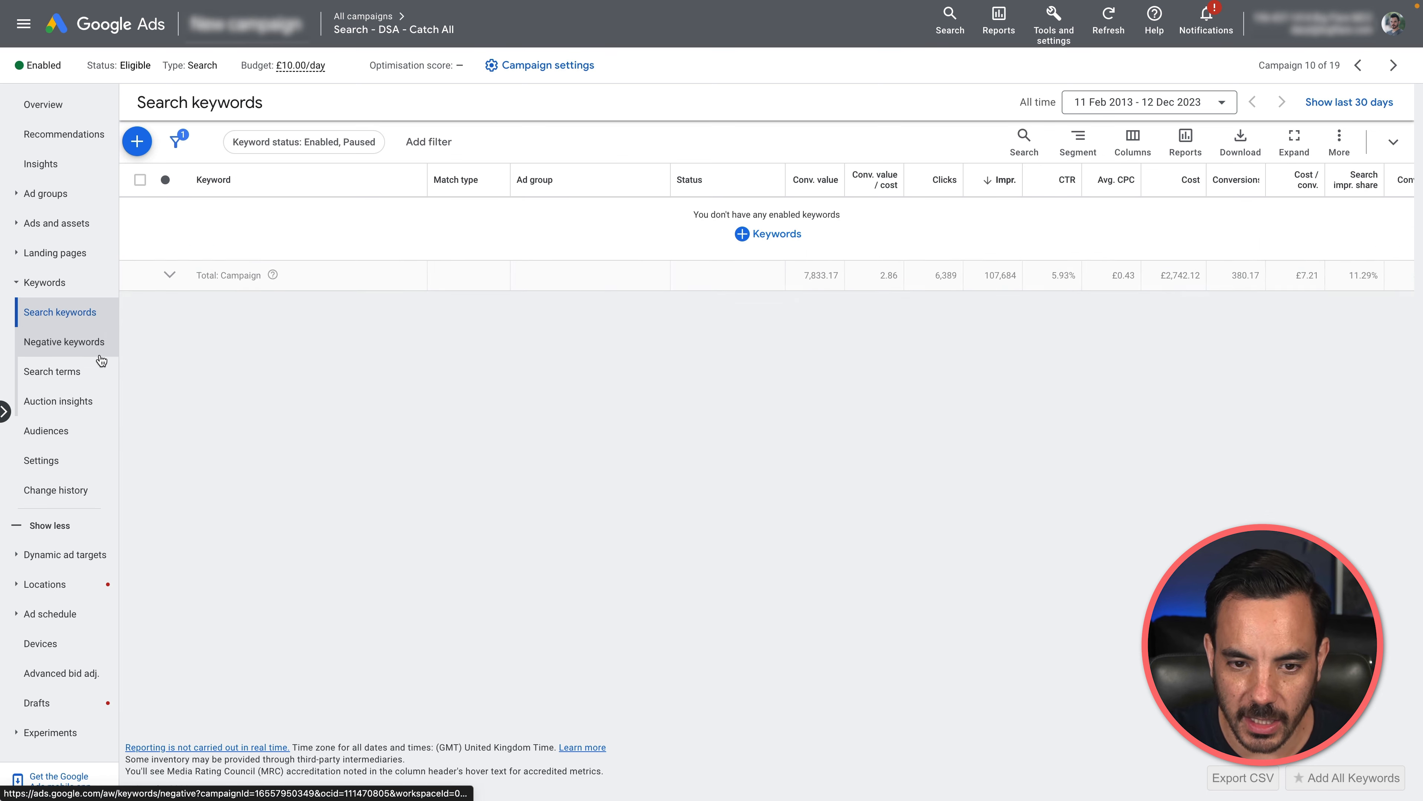
left_click(77, 343)
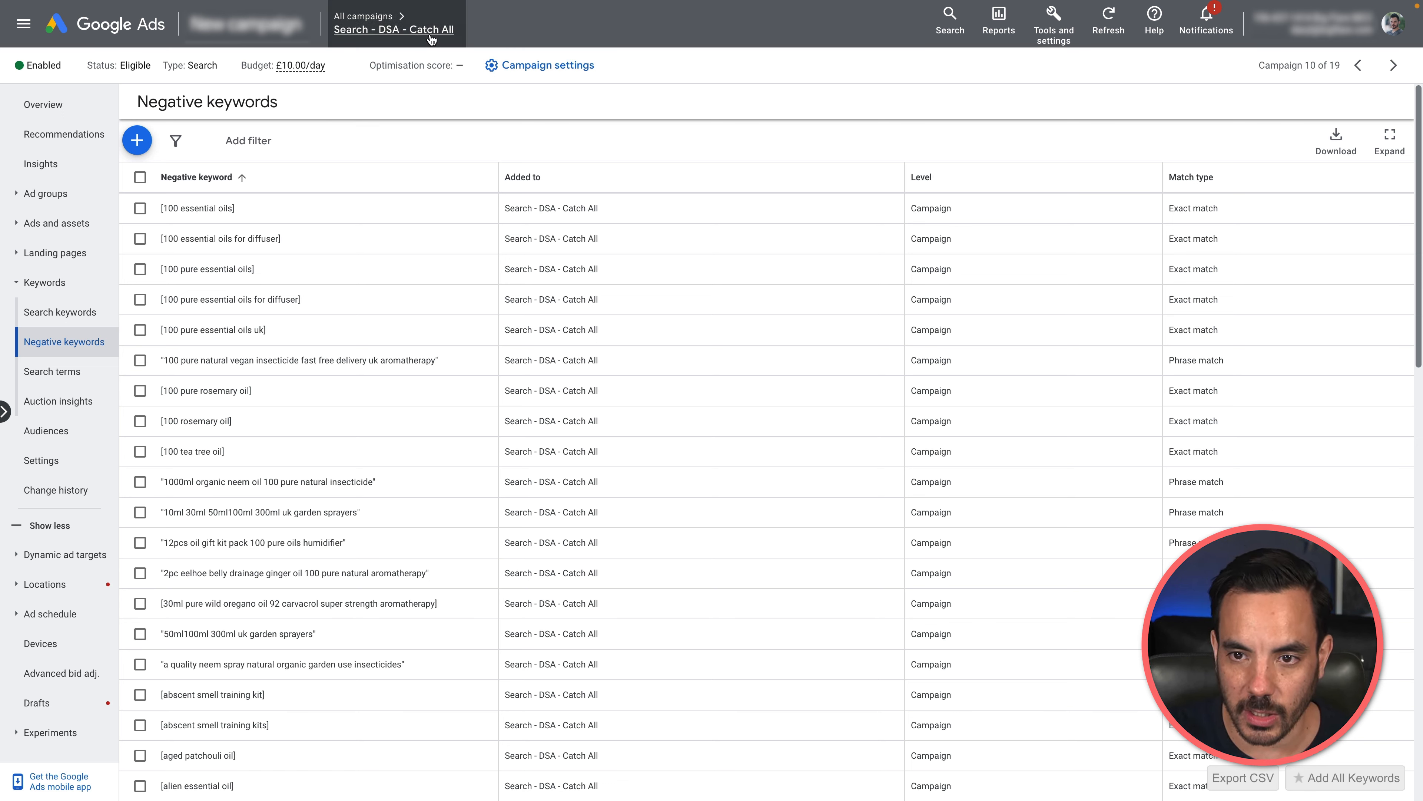
left_click(46, 193)
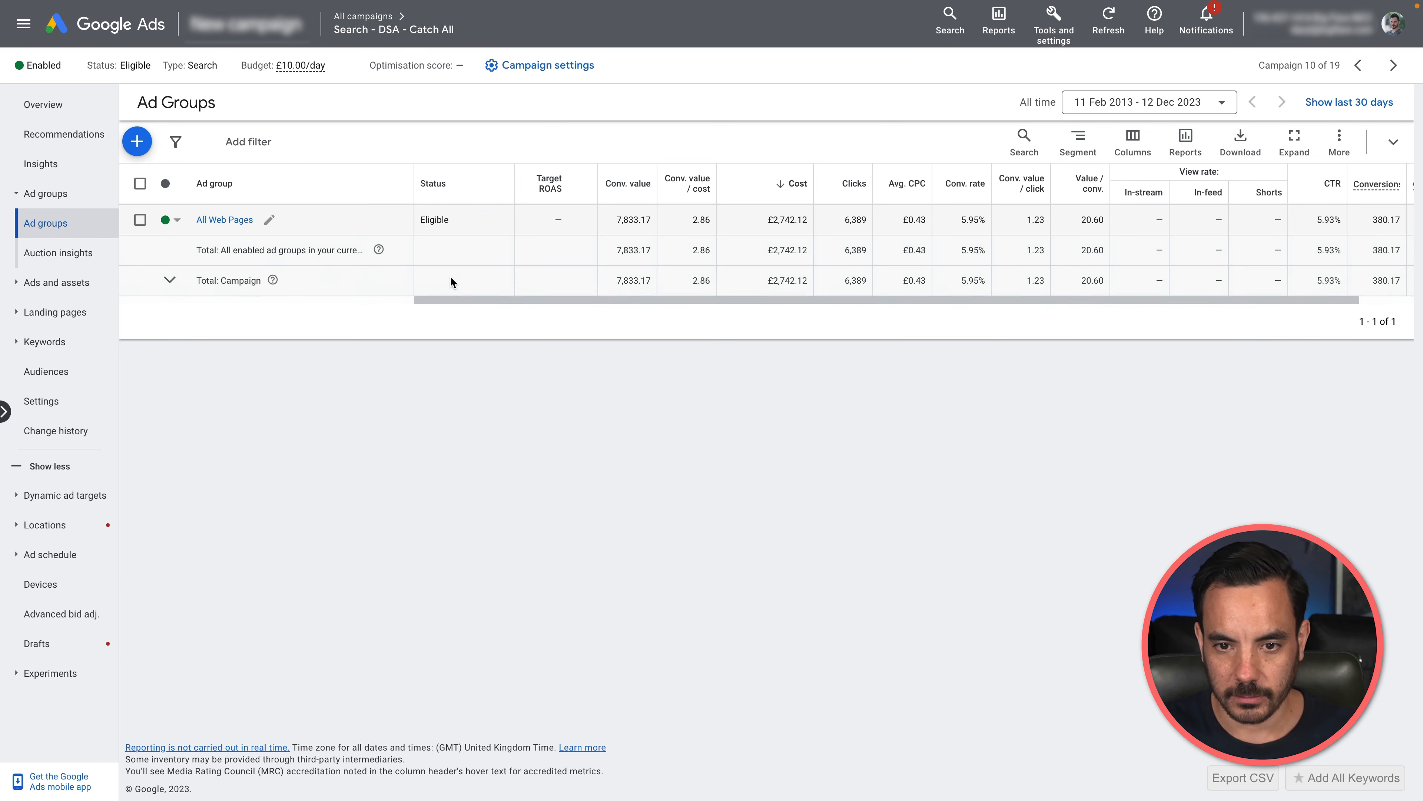
left_click(213, 216)
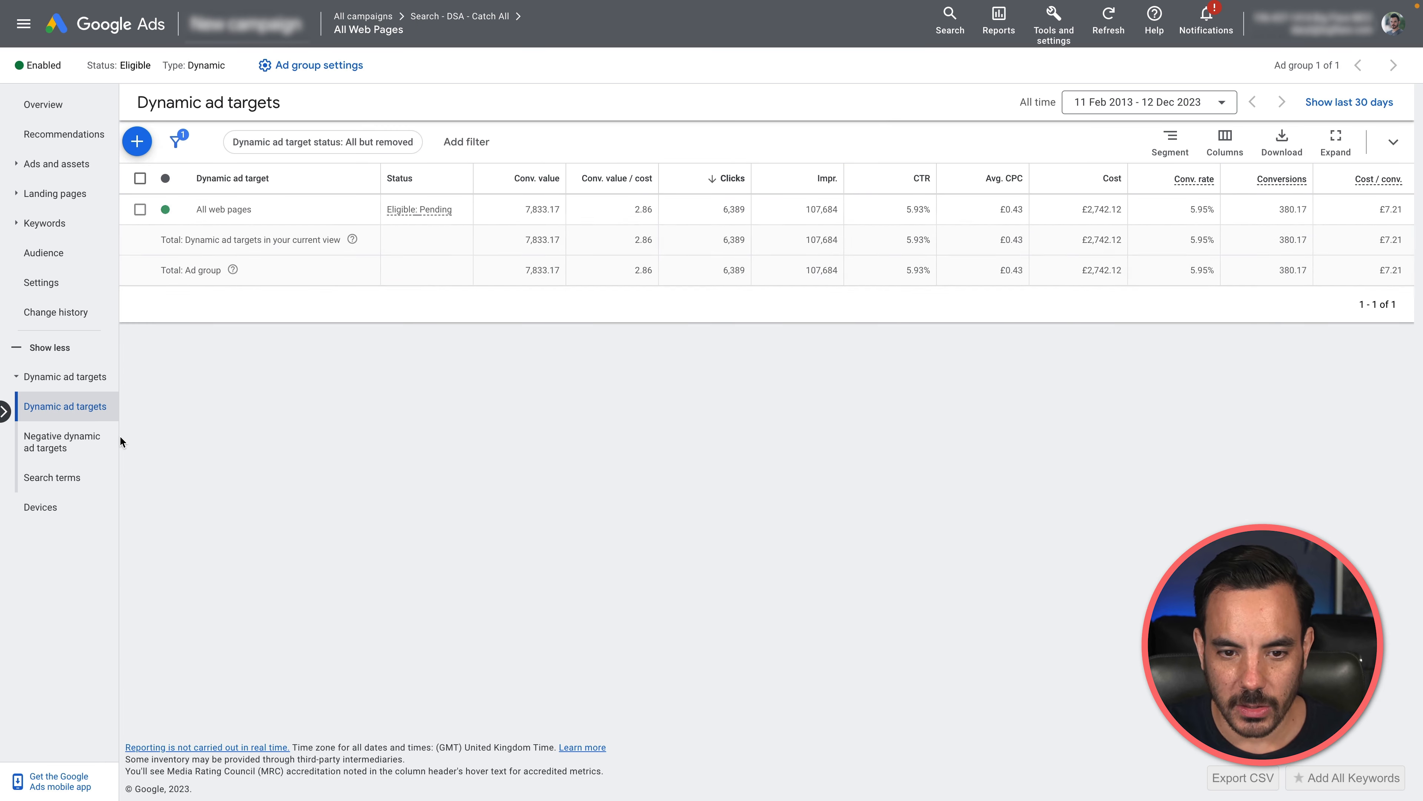
left_click(76, 447)
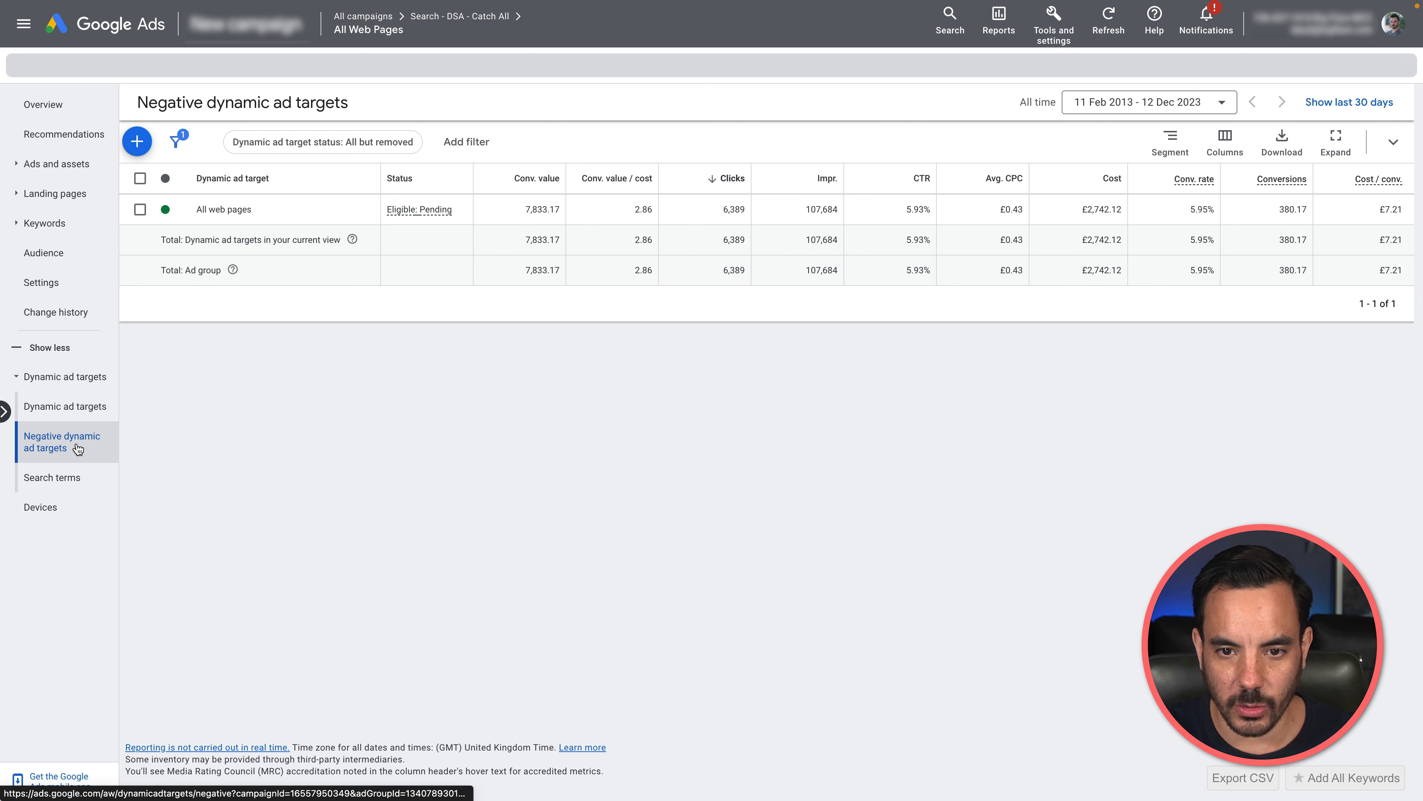
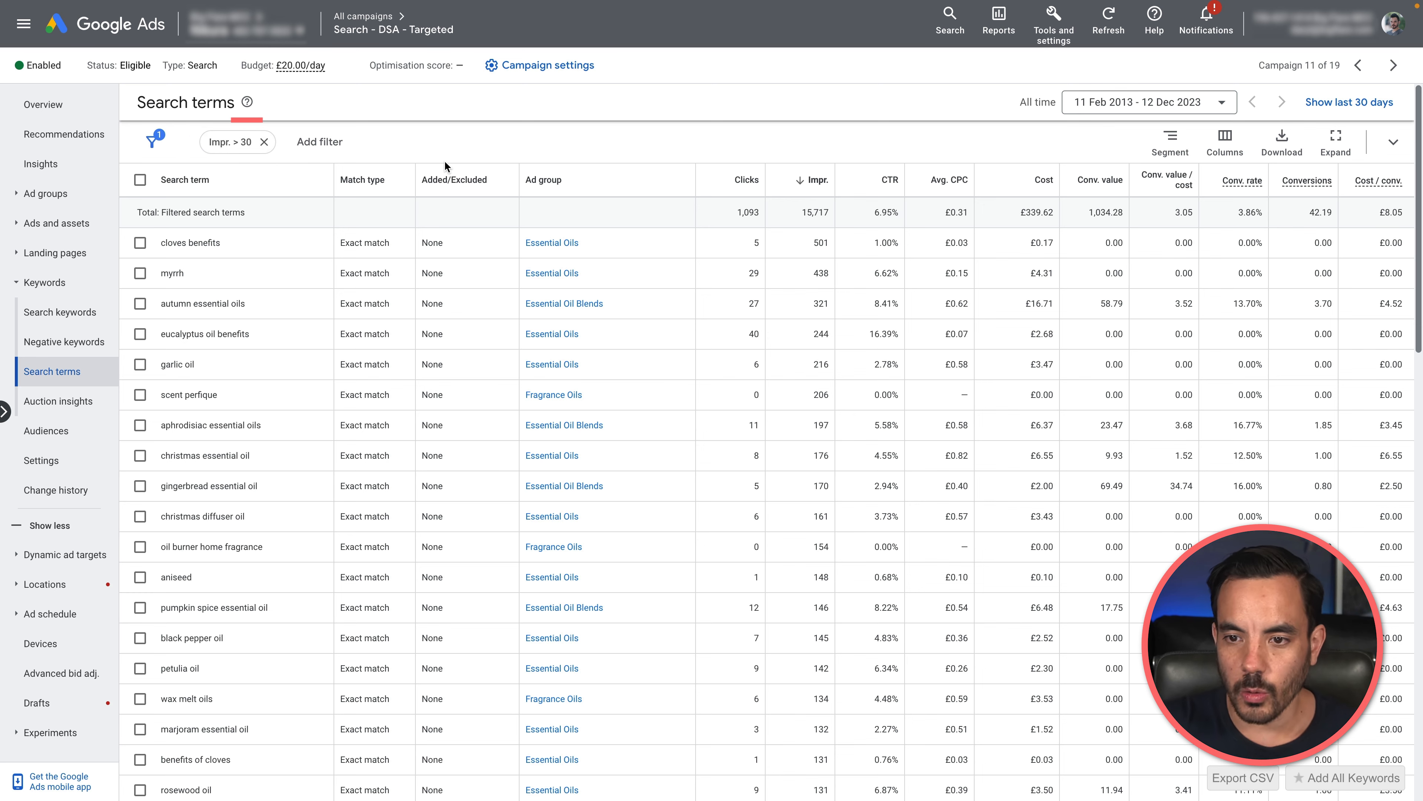
Step: Show 30 rows per page in the targeted campaign's search terms table and review the terms with over 30 impressions
scroll(570, 175, "down", 15)
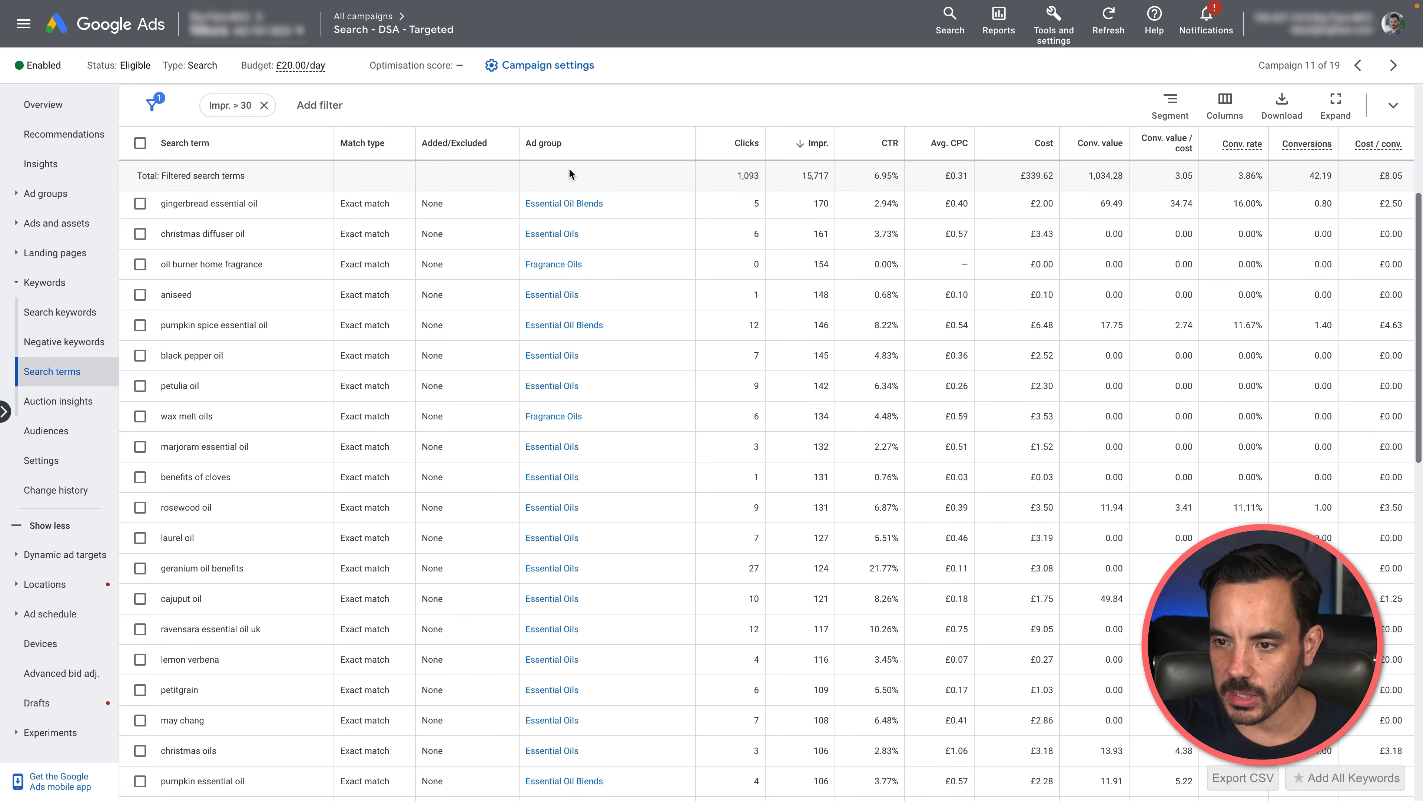
scroll(748, 146, "up", 1)
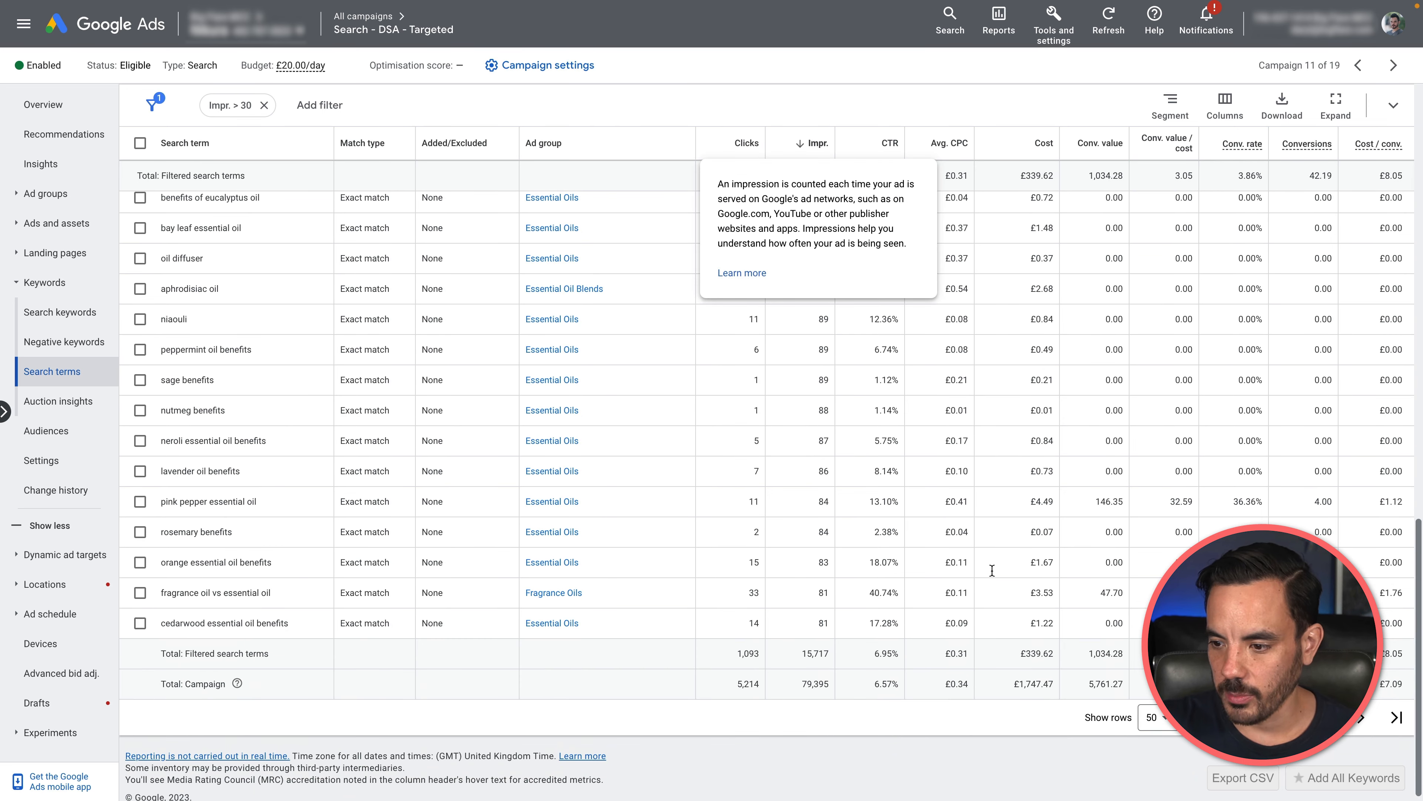
left_click(1156, 718)
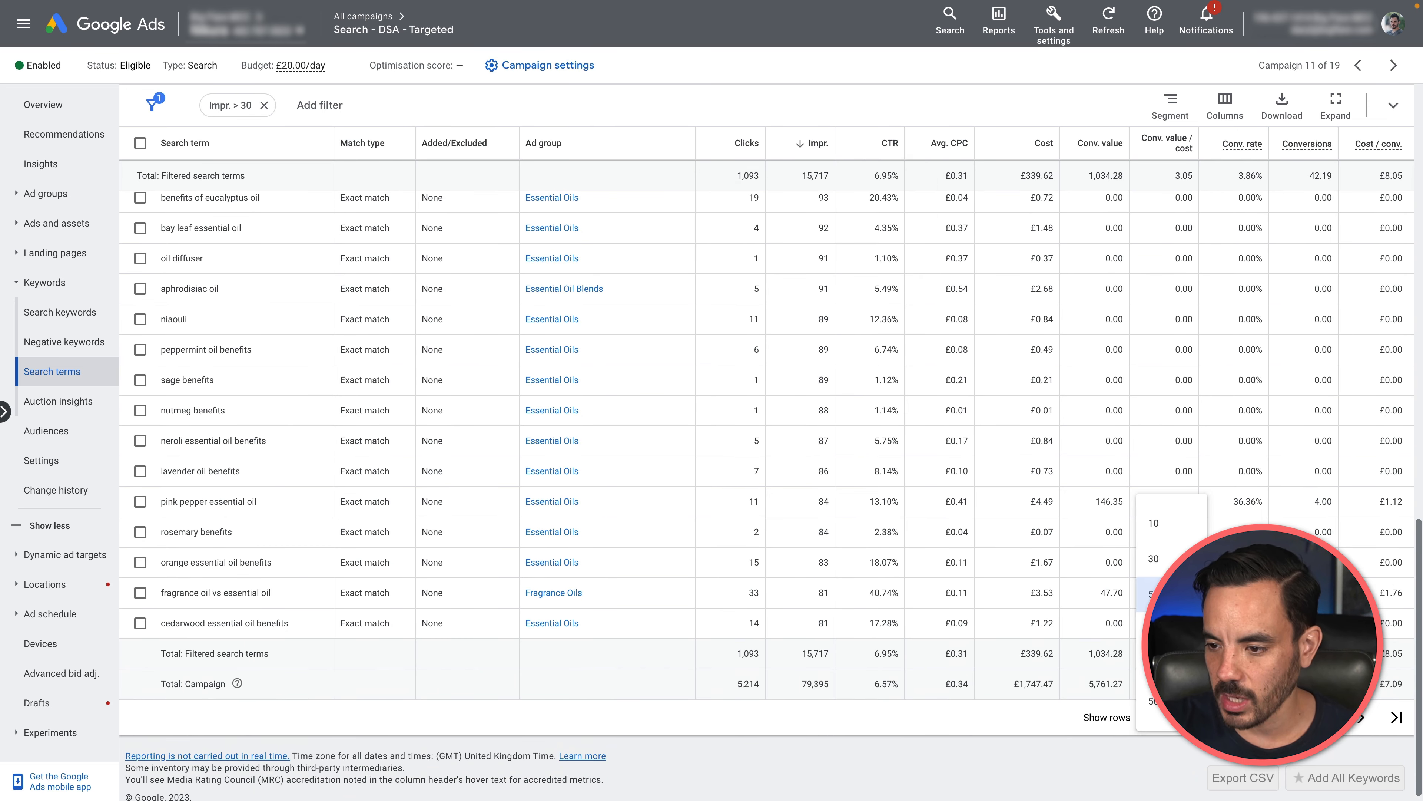
left_click(1158, 557)
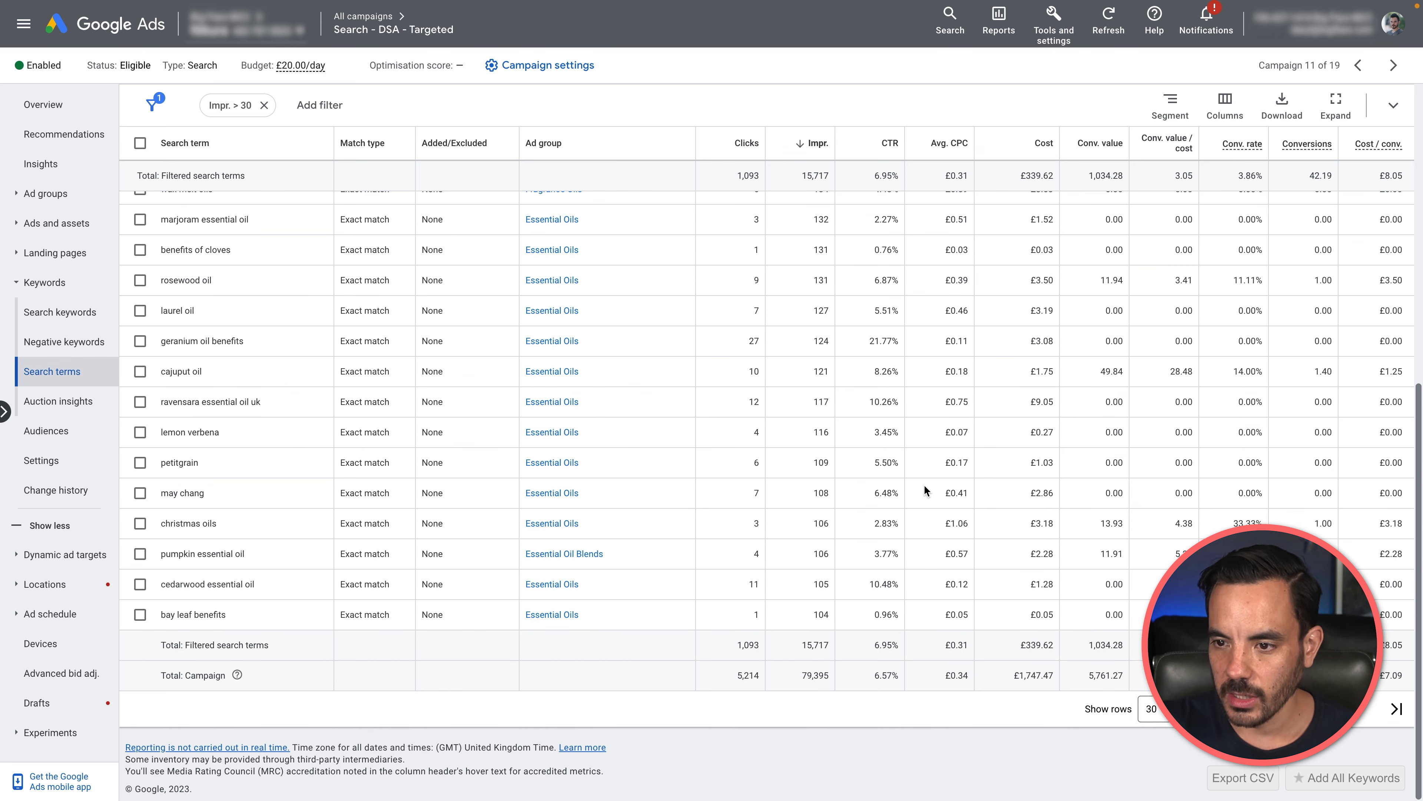
scroll(897, 409, "up", 10)
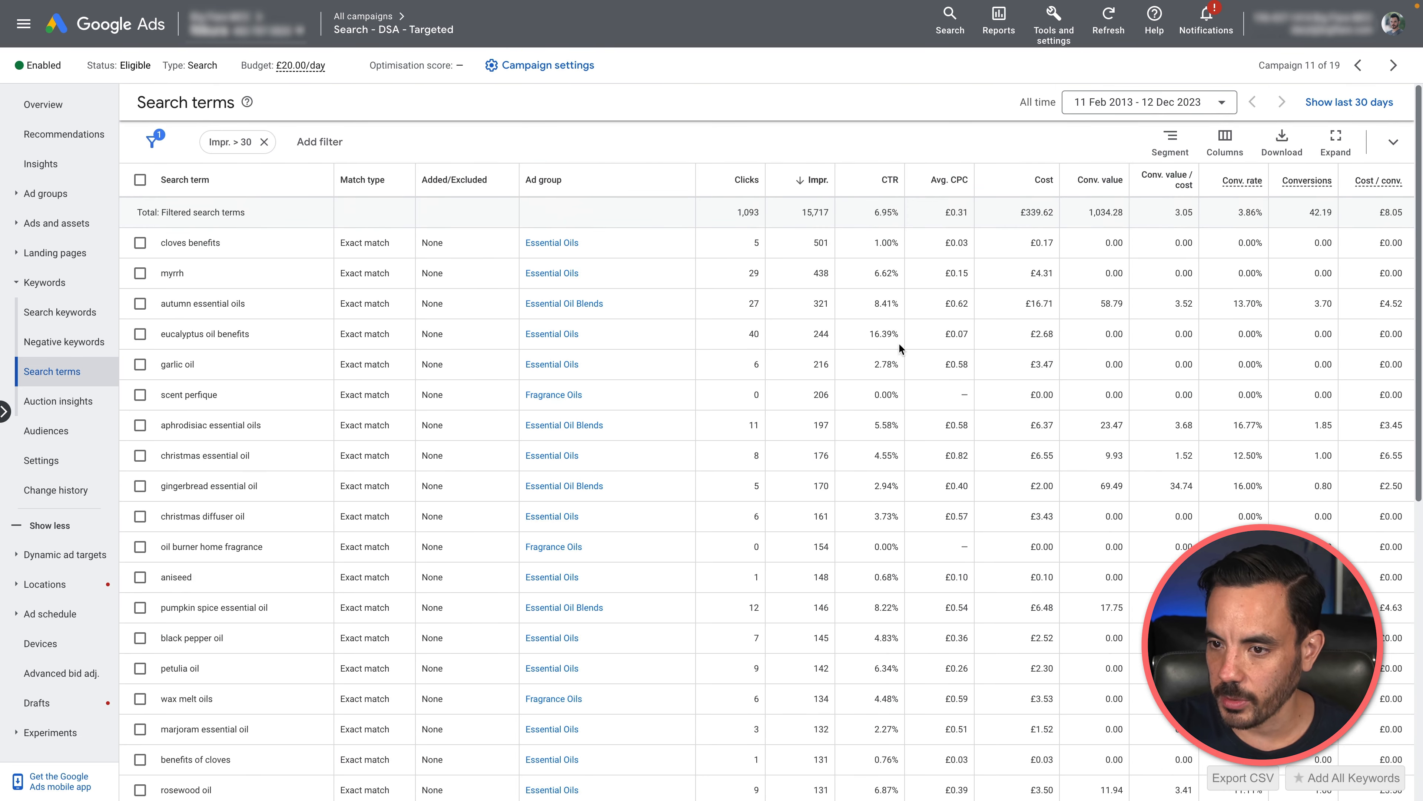
scroll(814, 234, "down", 8)
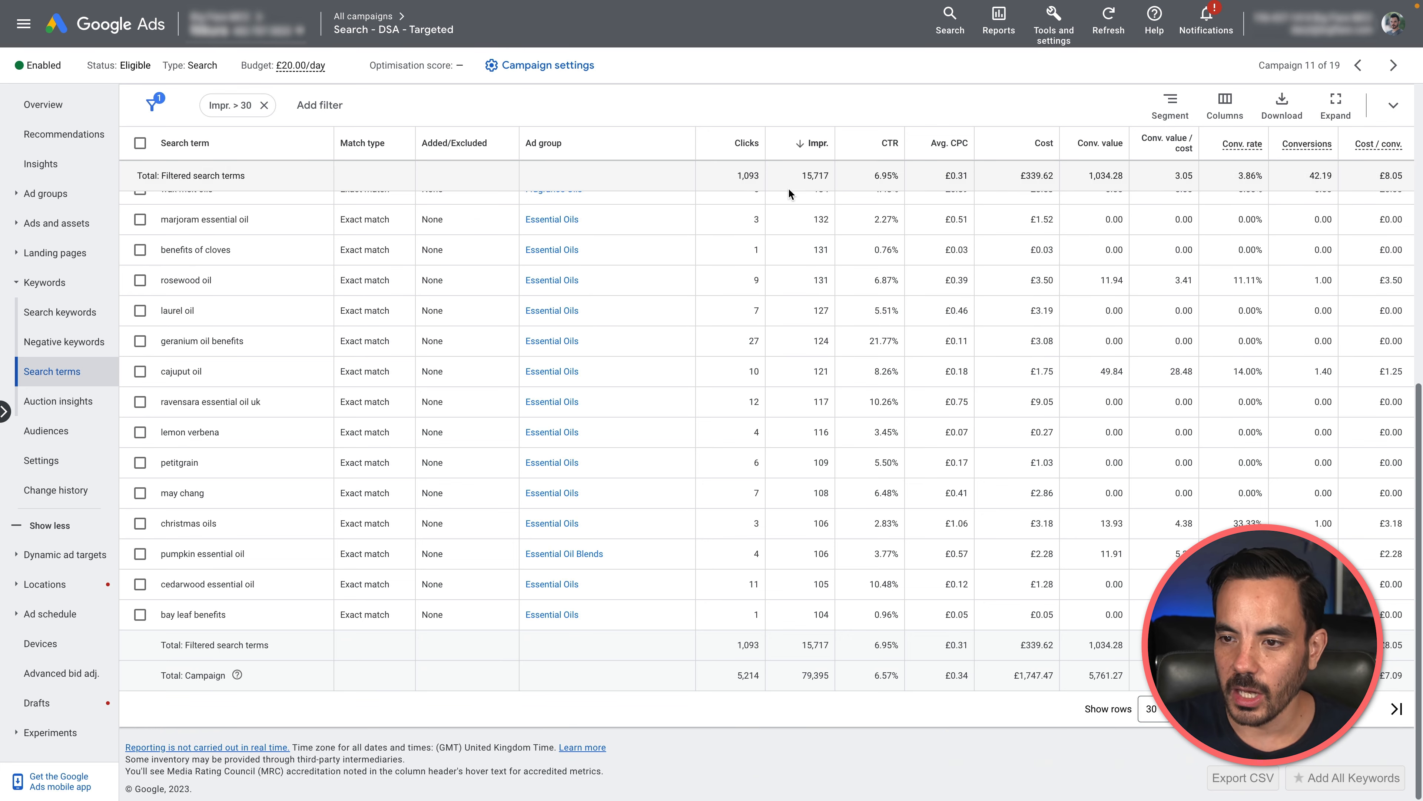
scroll(820, 213, "up", 10)
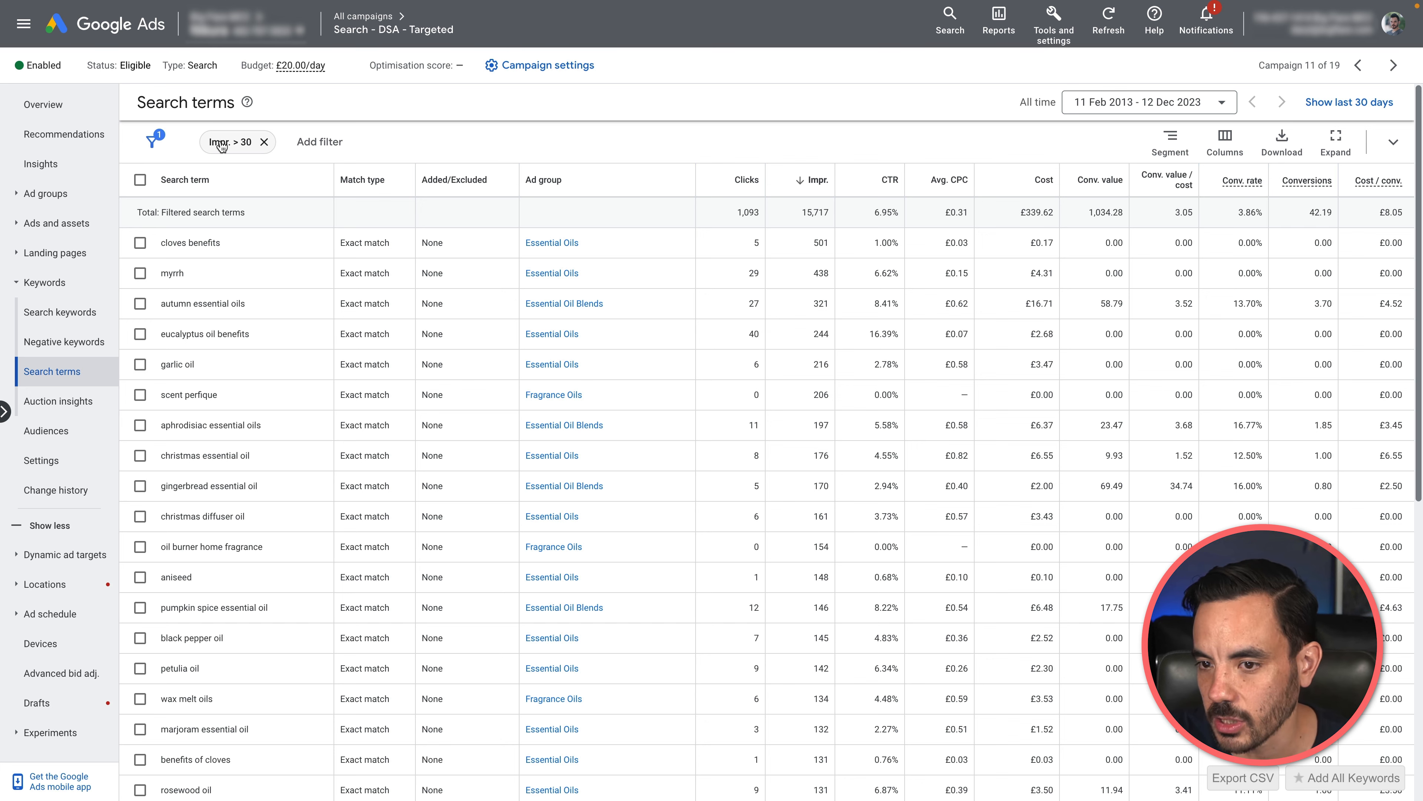
mouse_move(821, 184)
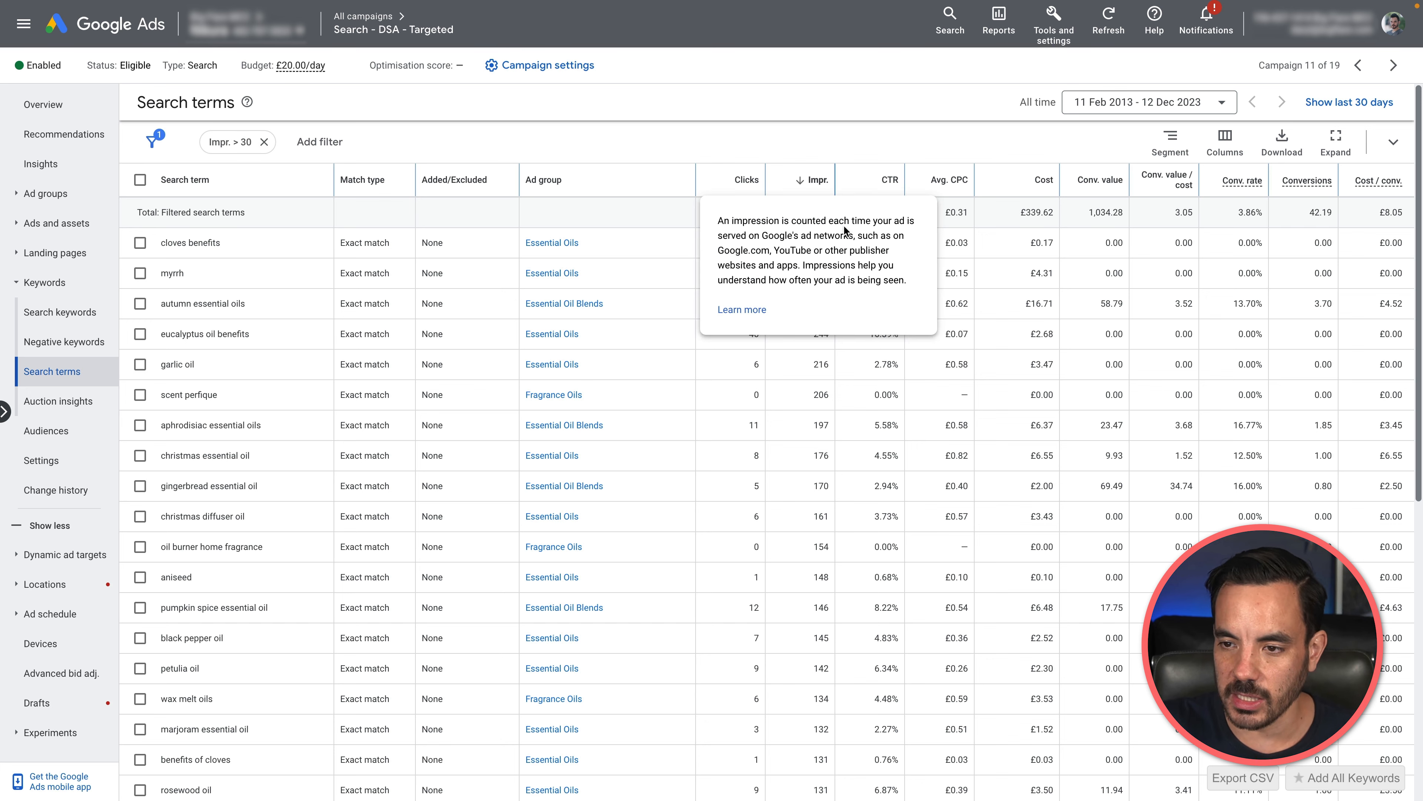
scroll(940, 644, "down", 10)
scroll(939, 642, "up", 10)
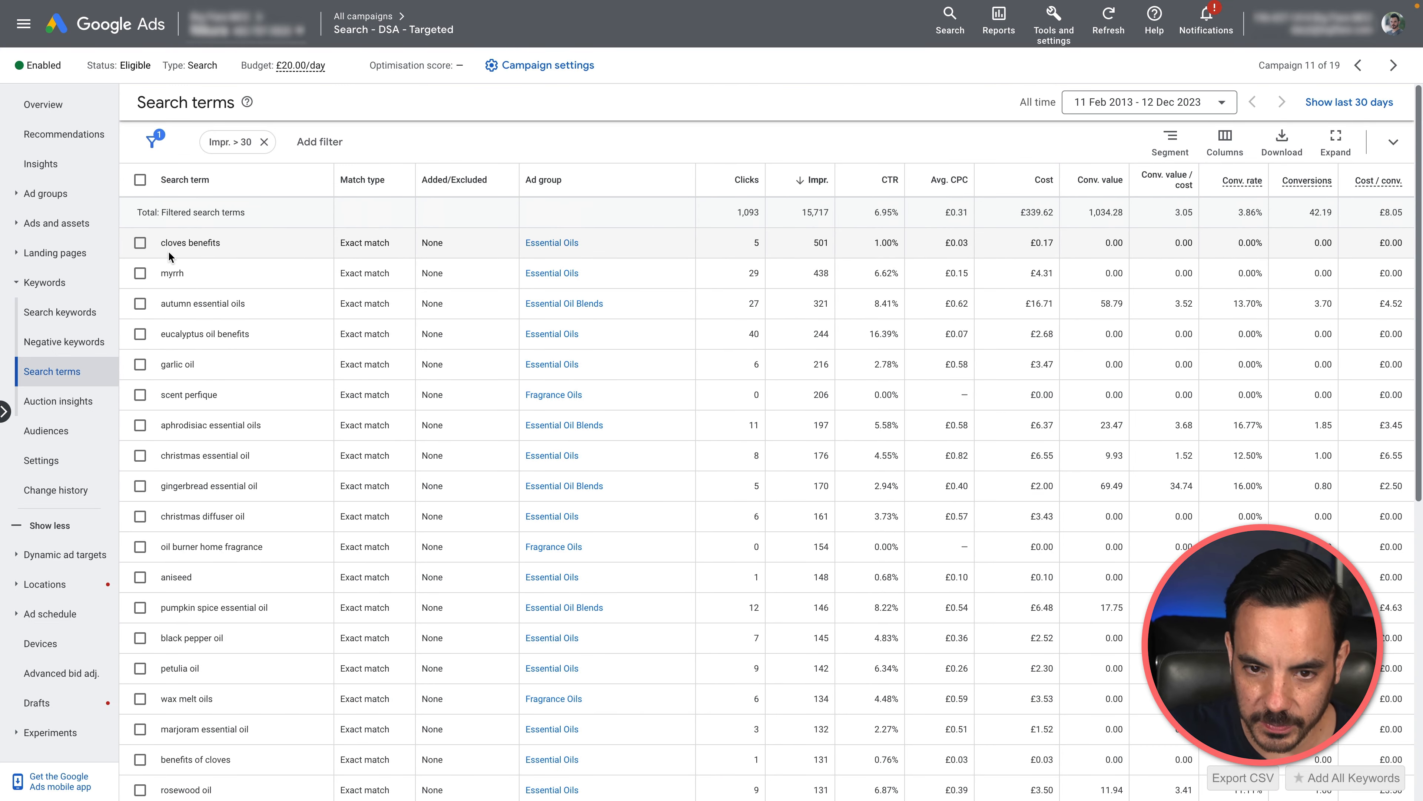
Step: Select the "cloves benefits" search term and highlight its name
left_click(141, 244)
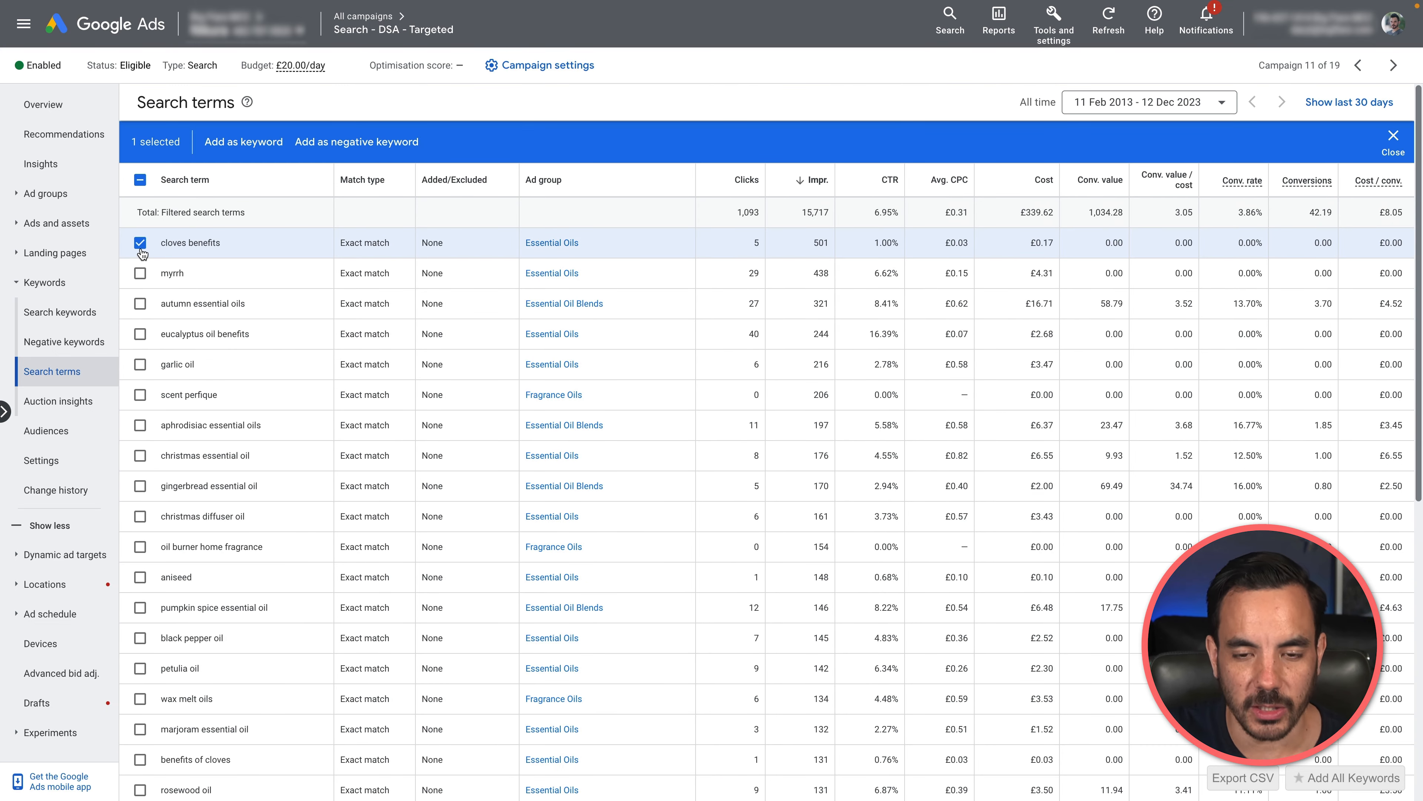
left_click(140, 247)
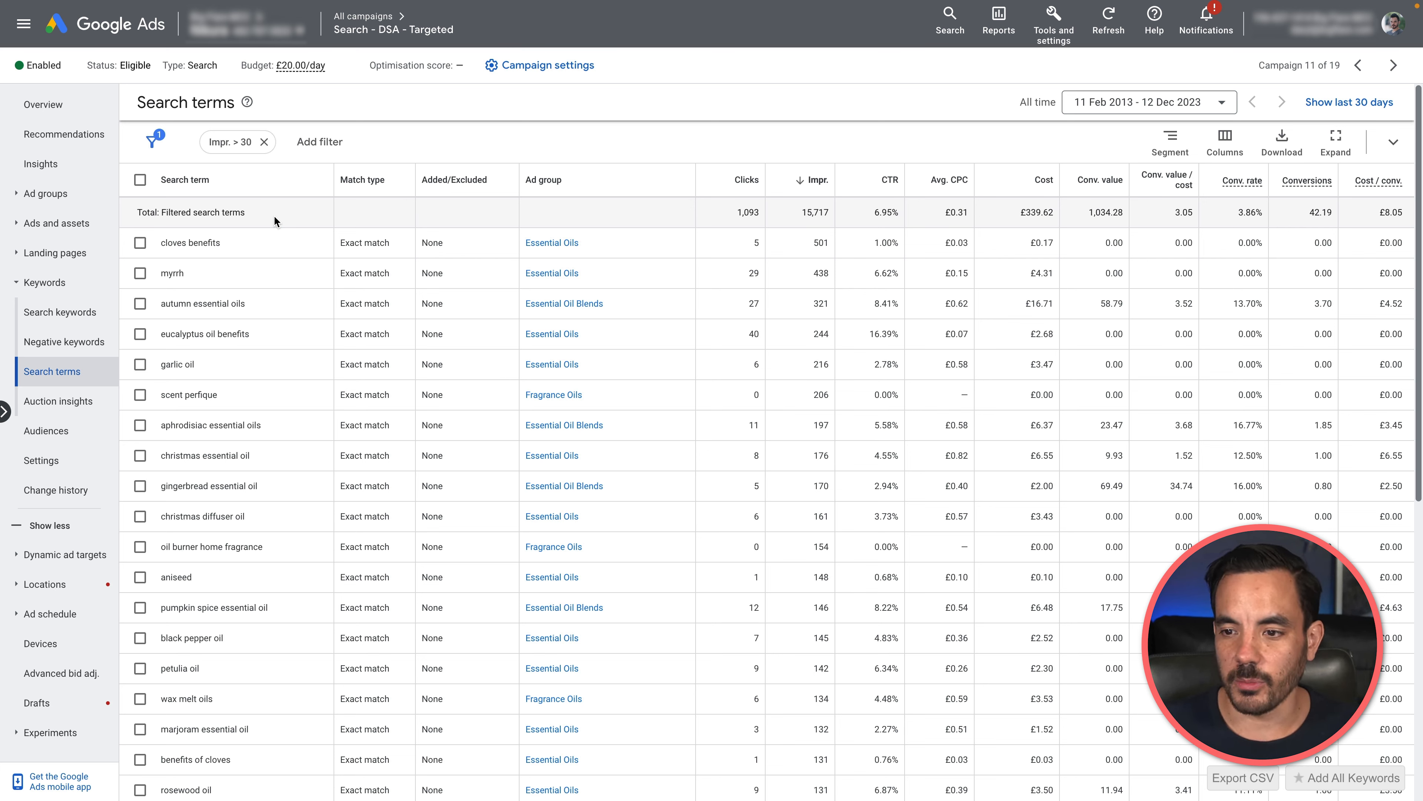
left_click(140, 243)
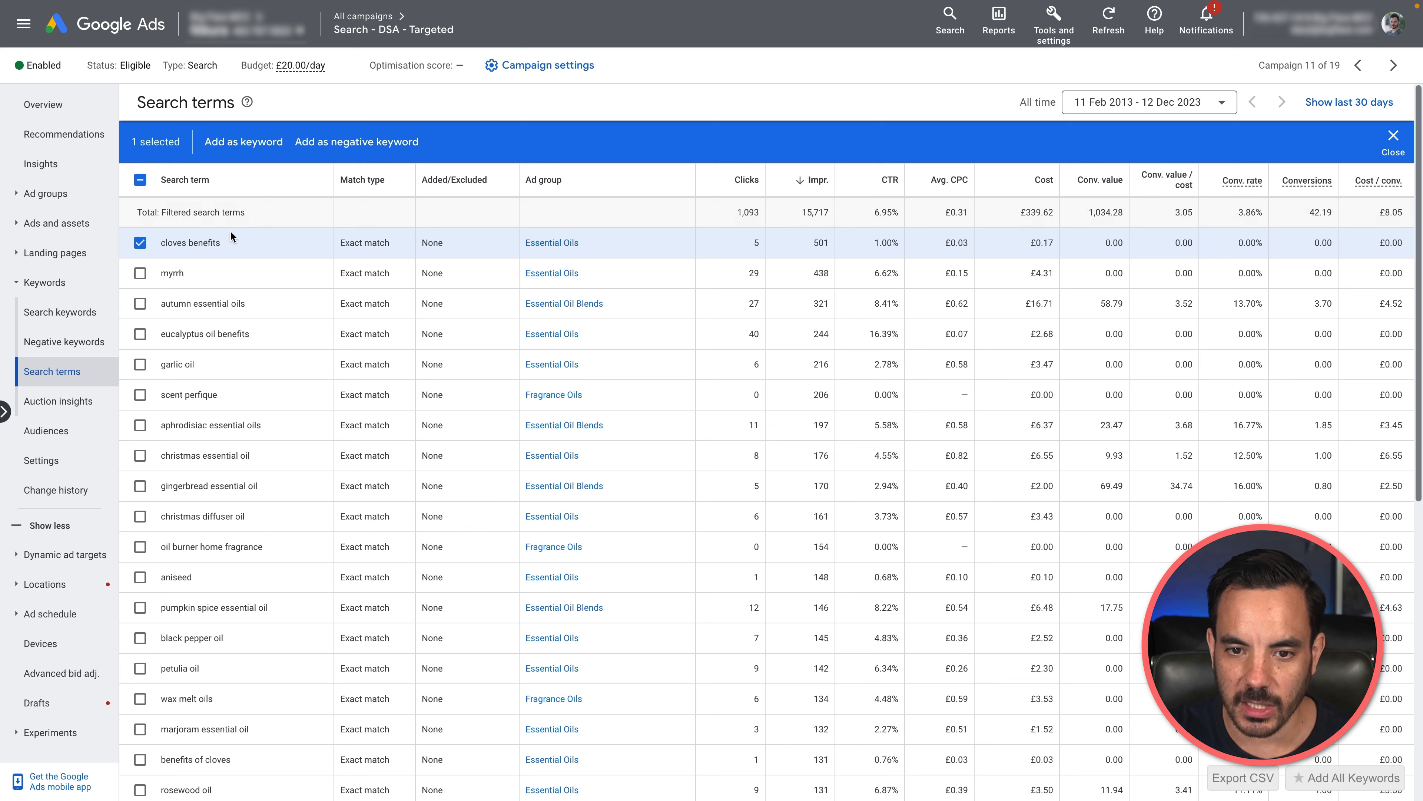
left_click_drag(162, 242, 315, 255)
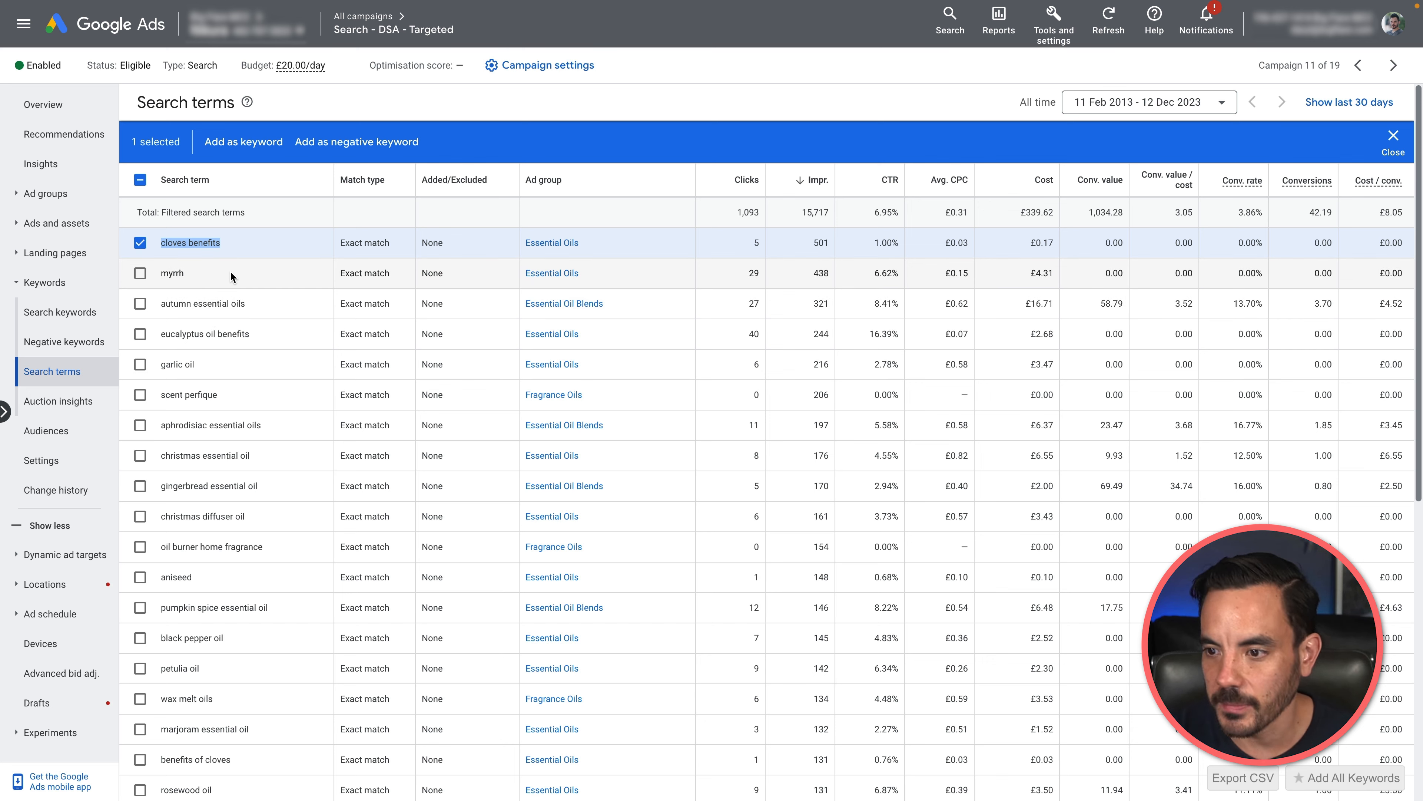
Step: Try to add only the search term "autumn essential oils" as an exact match negative keyword at campaign level, then cancel and deselect it
left_click(140, 303)
left_click(140, 242)
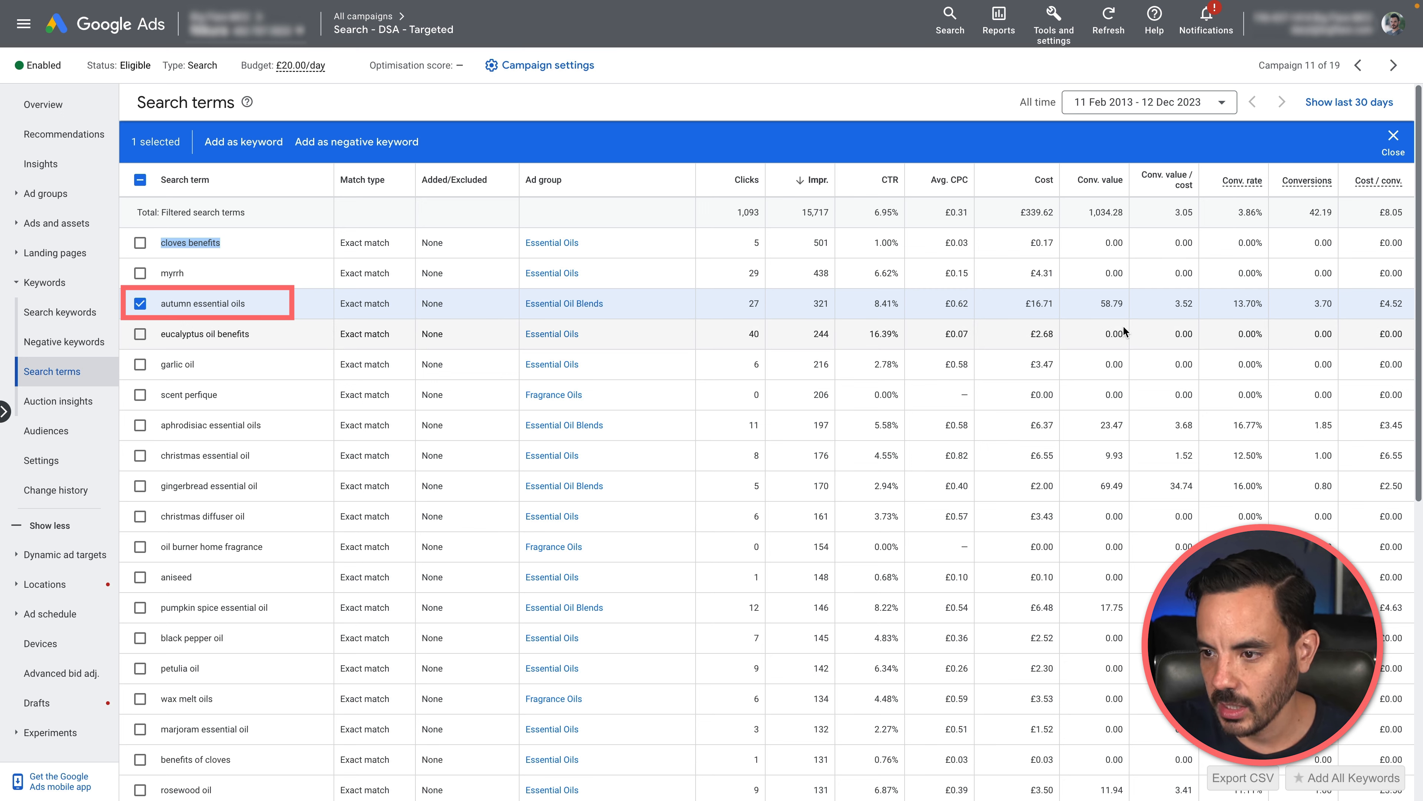
left_click_drag(1170, 303, 1226, 303)
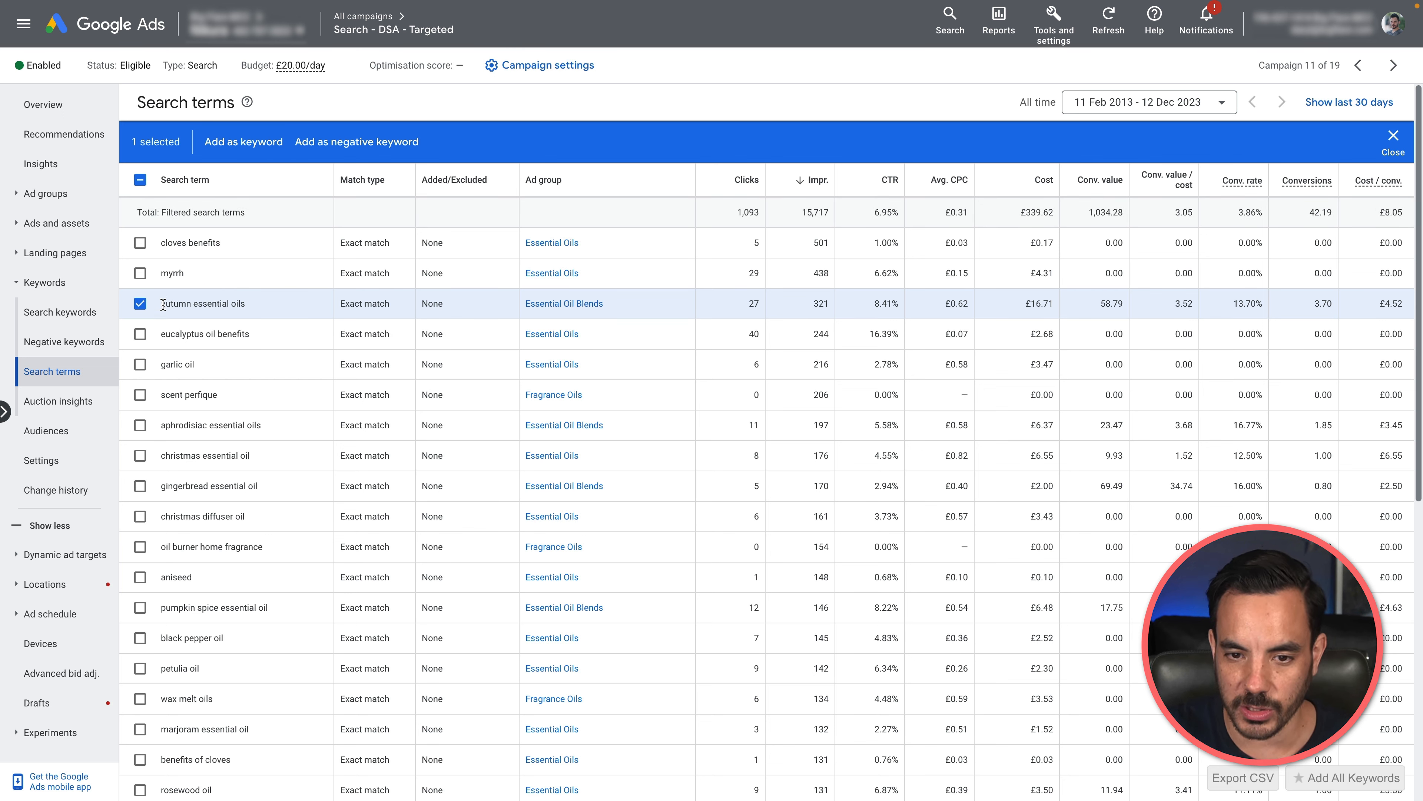
left_click_drag(162, 303, 340, 314)
left_click(331, 299)
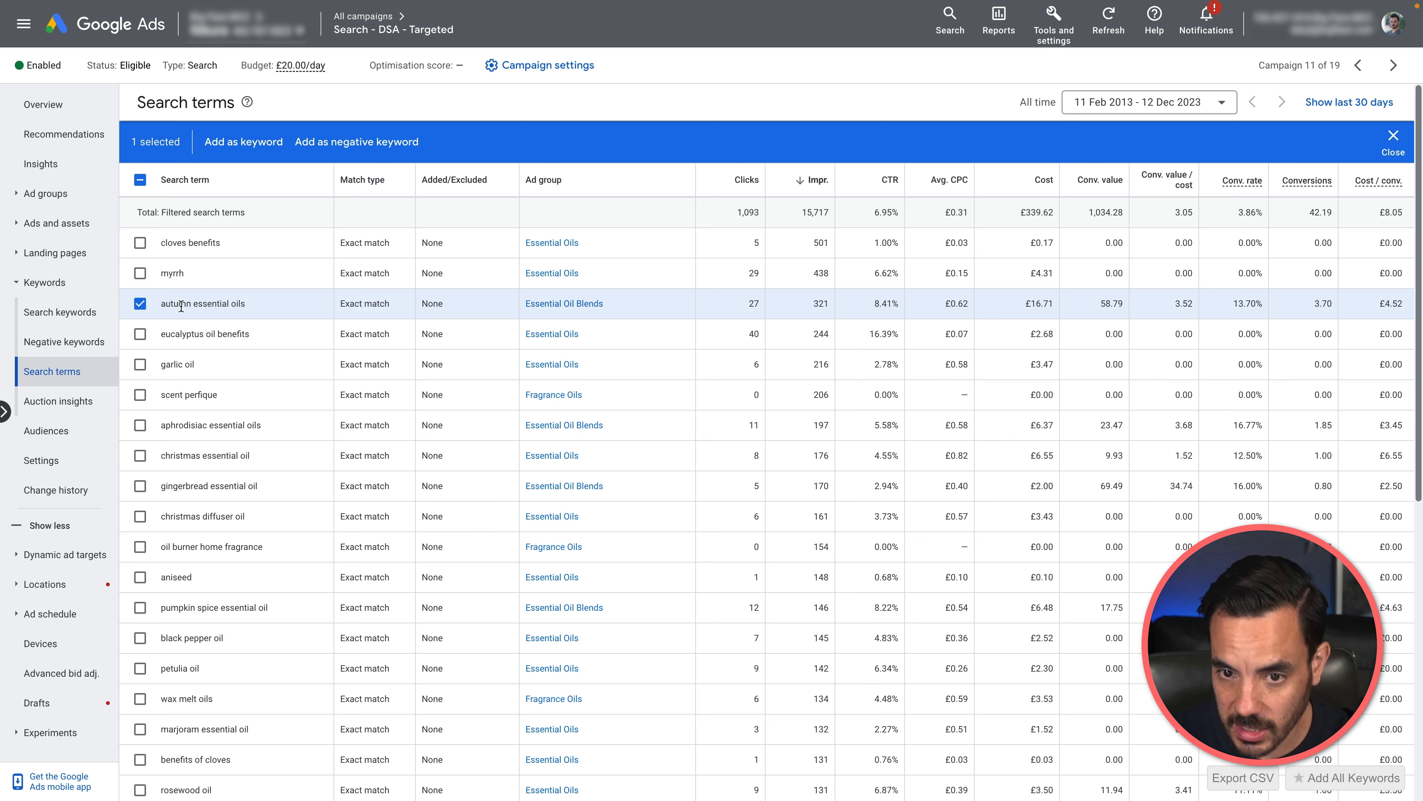
left_click(350, 142)
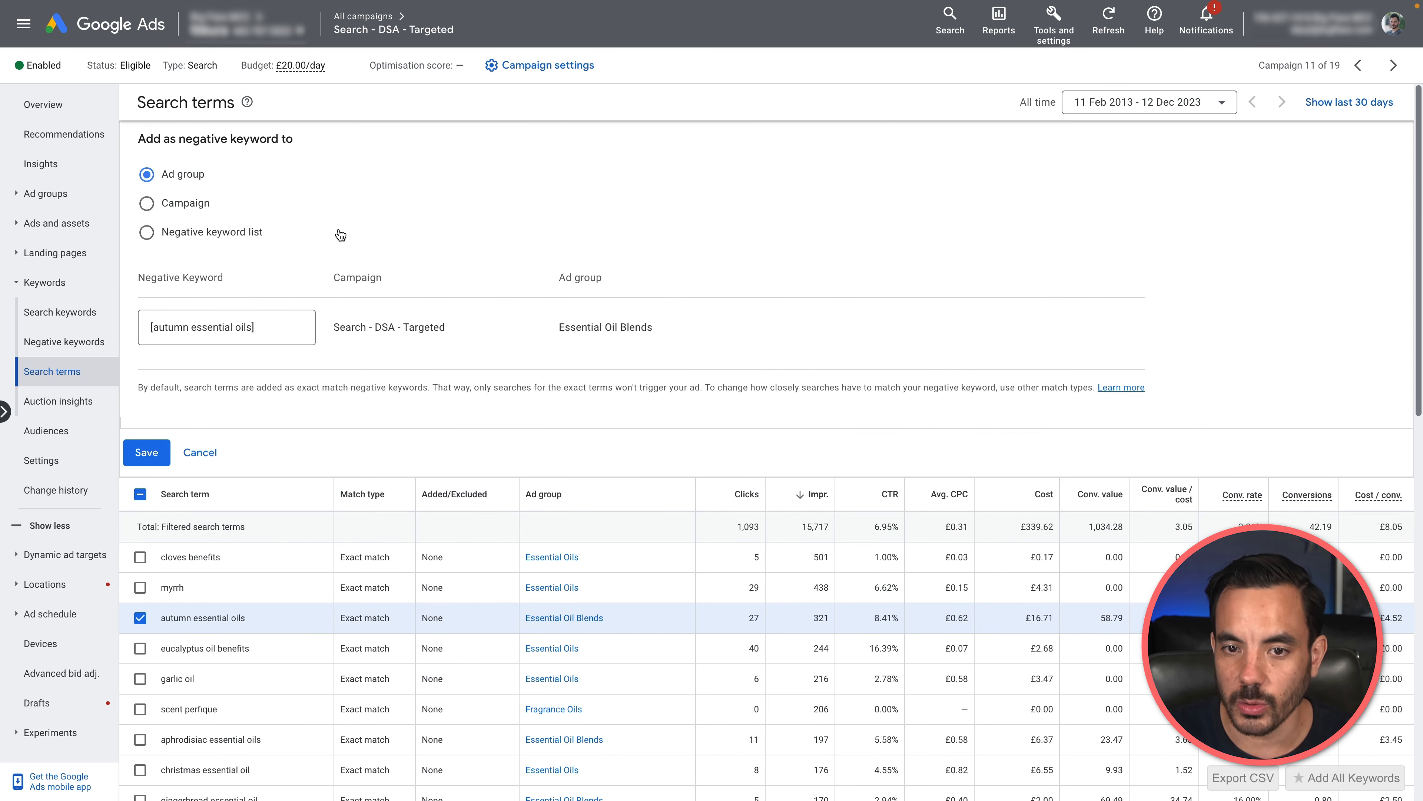
left_click(192, 208)
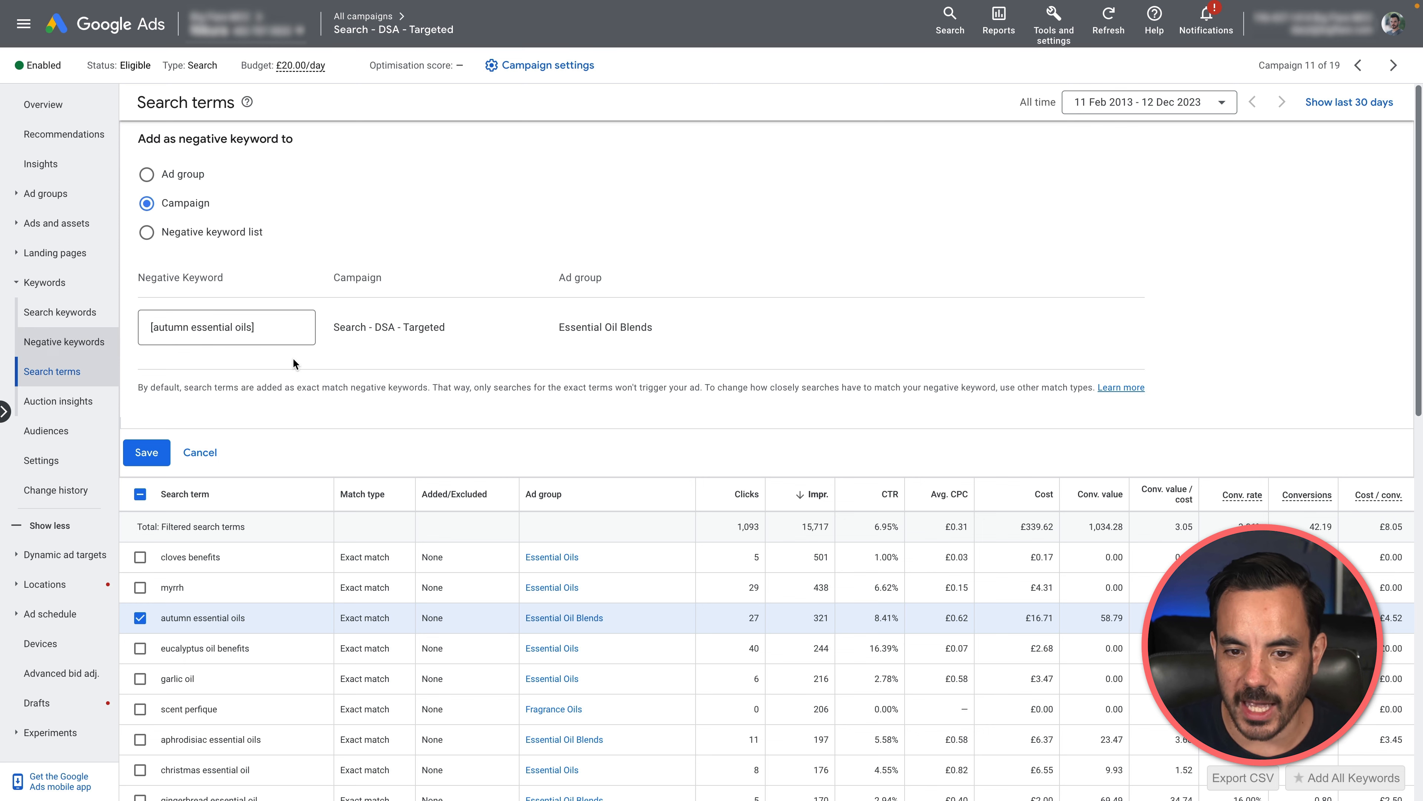
left_click(200, 451)
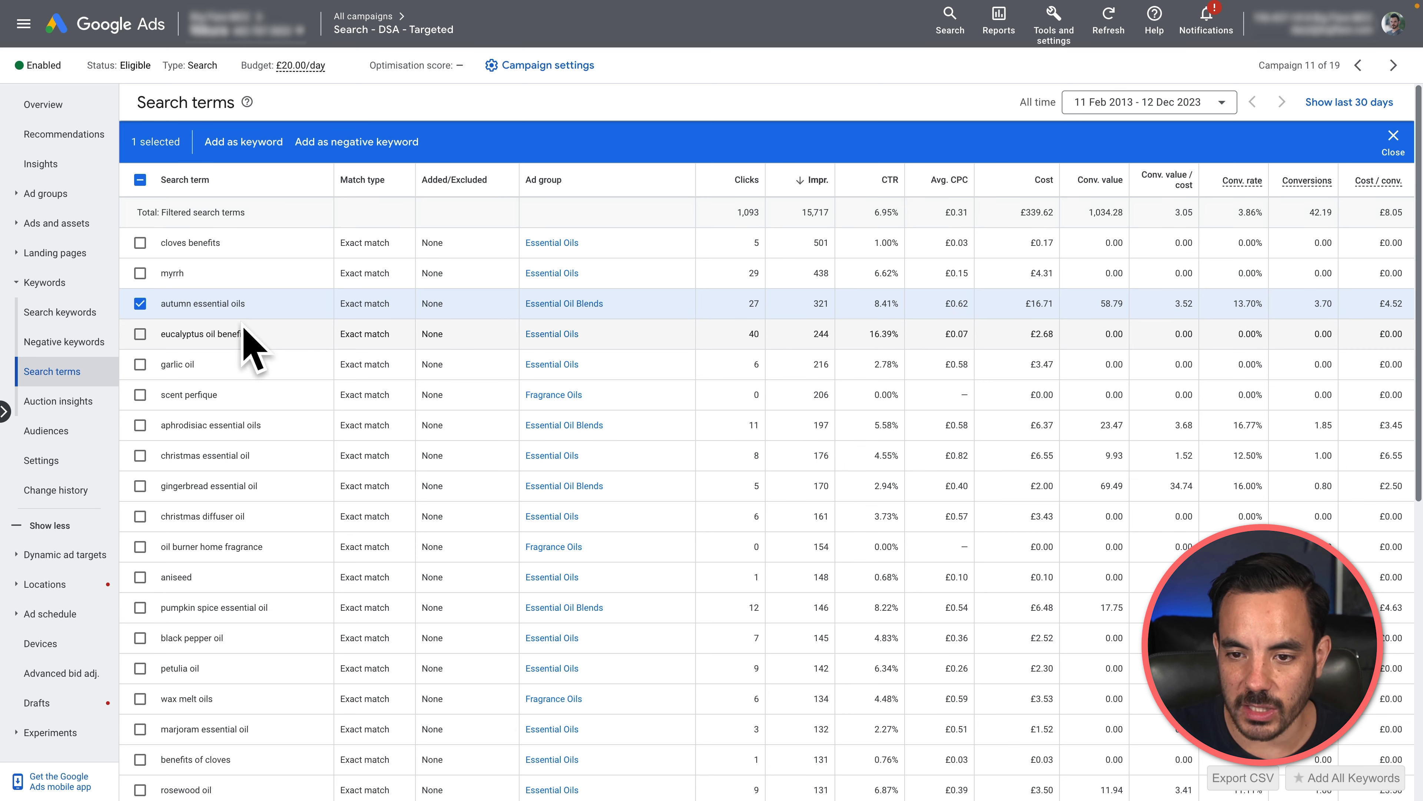
left_click(140, 304)
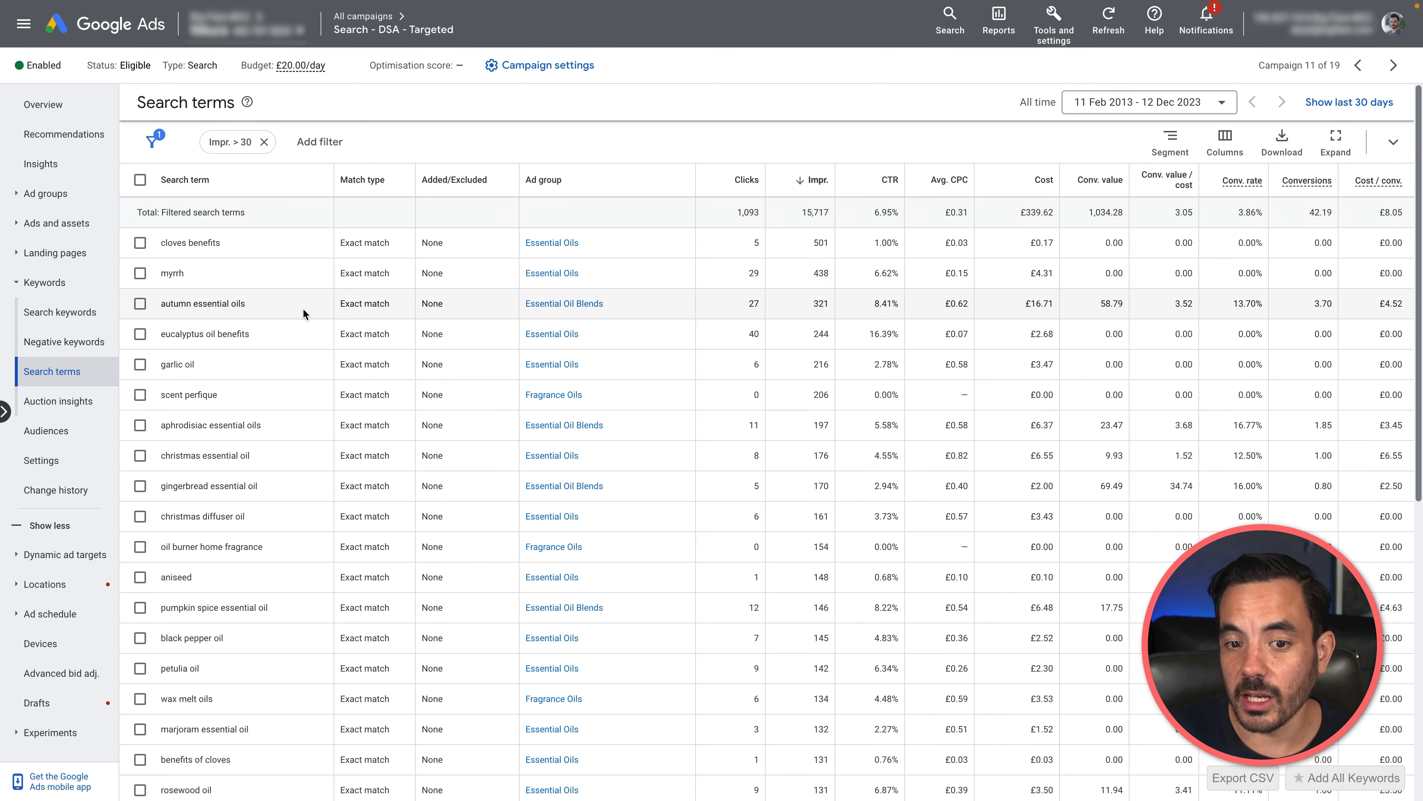
Step: Filter the search terms by Added/Excluded status None and review the filtered list
left_click(319, 142)
type("added")
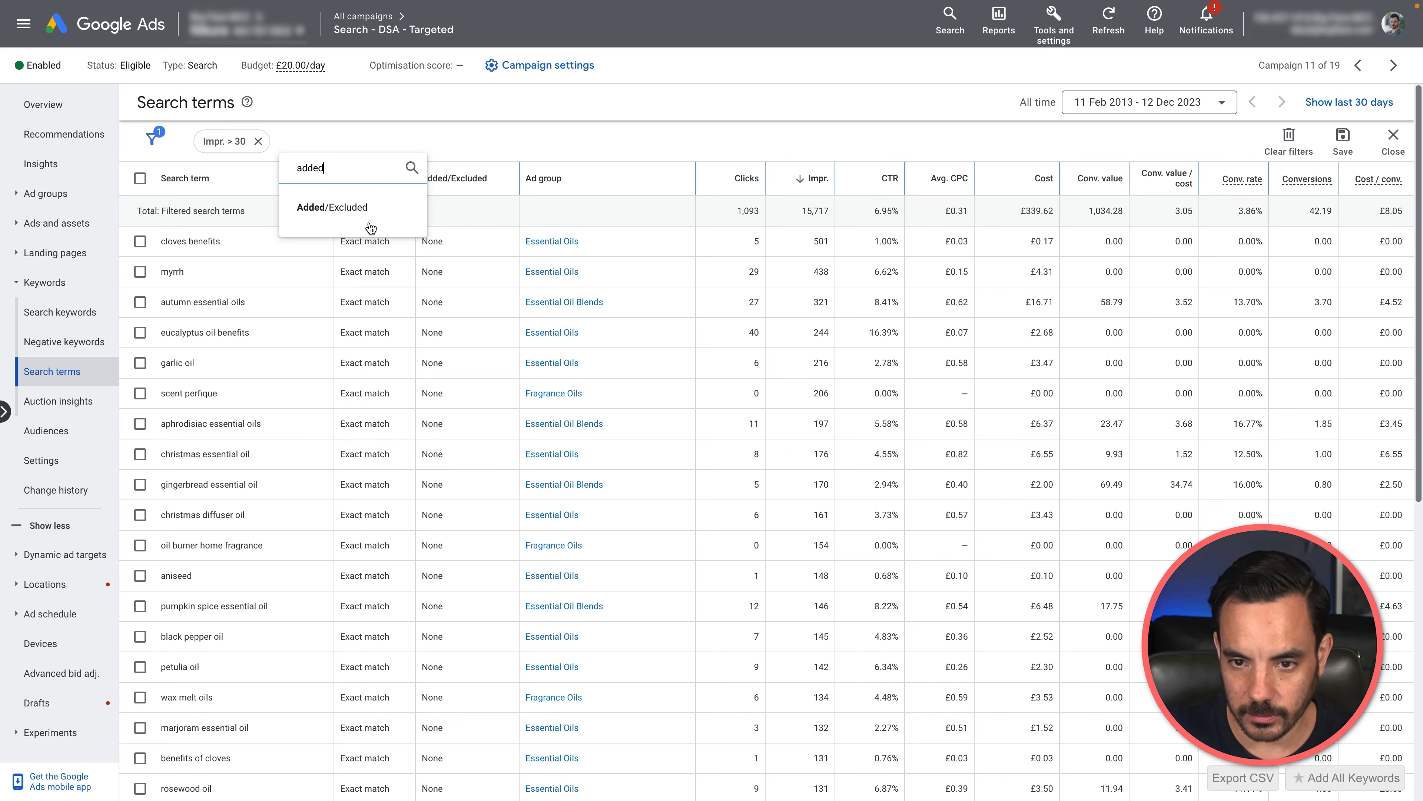
left_click(369, 215)
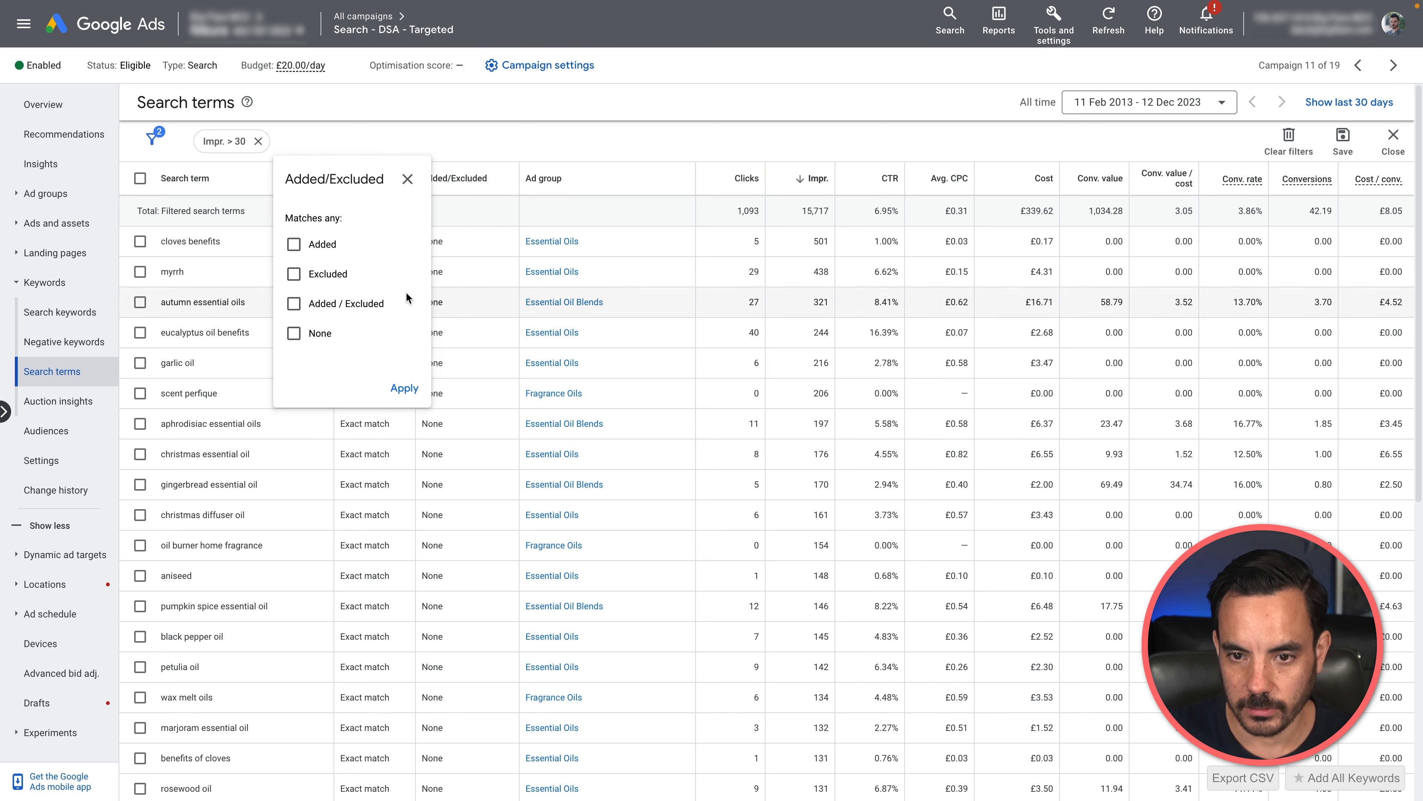
left_click(306, 337)
left_click(404, 387)
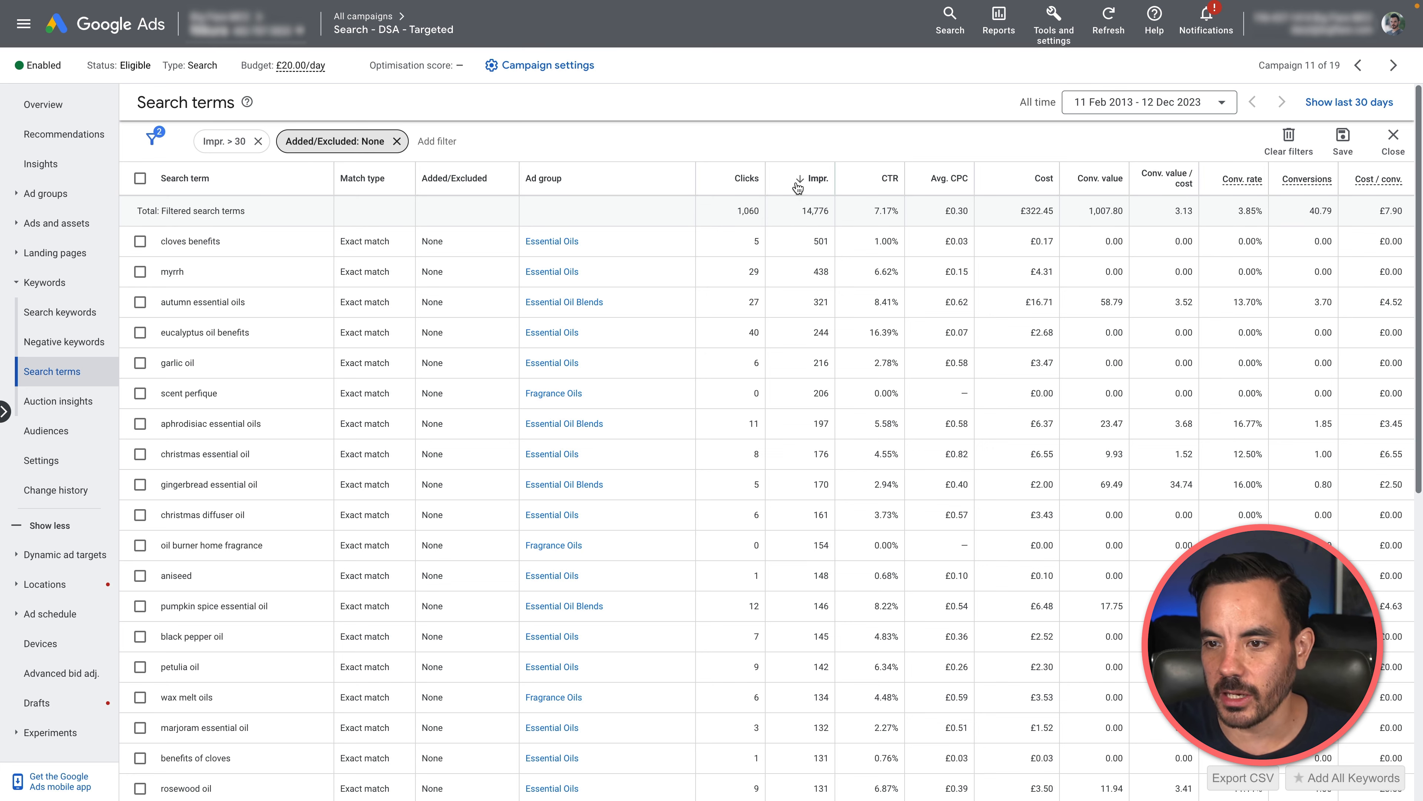
scroll(874, 302, "down", 5)
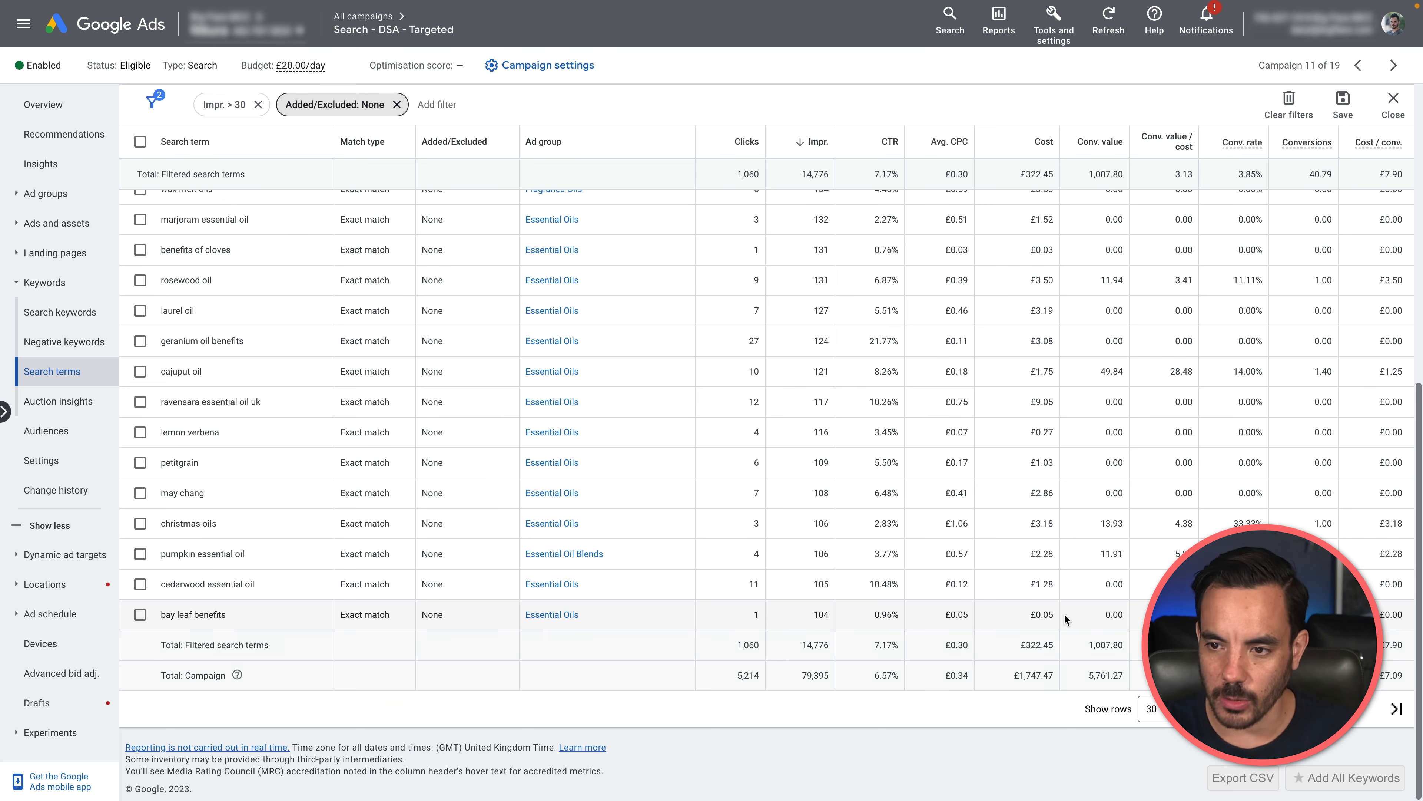
scroll(991, 525, "up", 3)
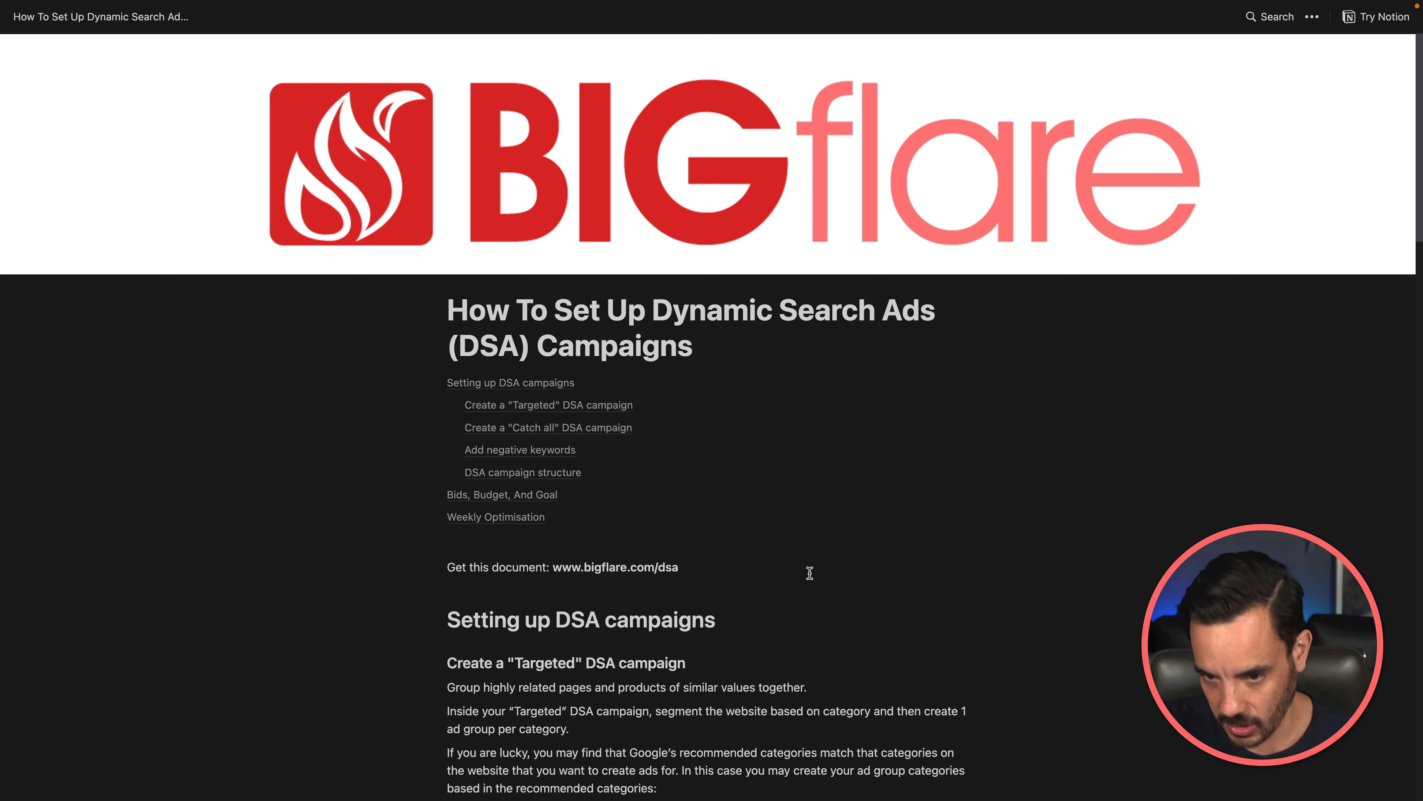
Step: Switch to the Notion guide on setting up Dynamic Search Ads campaigns and read it through to the Weekly Optimisation section
scroll(813, 580, "down", 2)
scroll(810, 572, "down", 3)
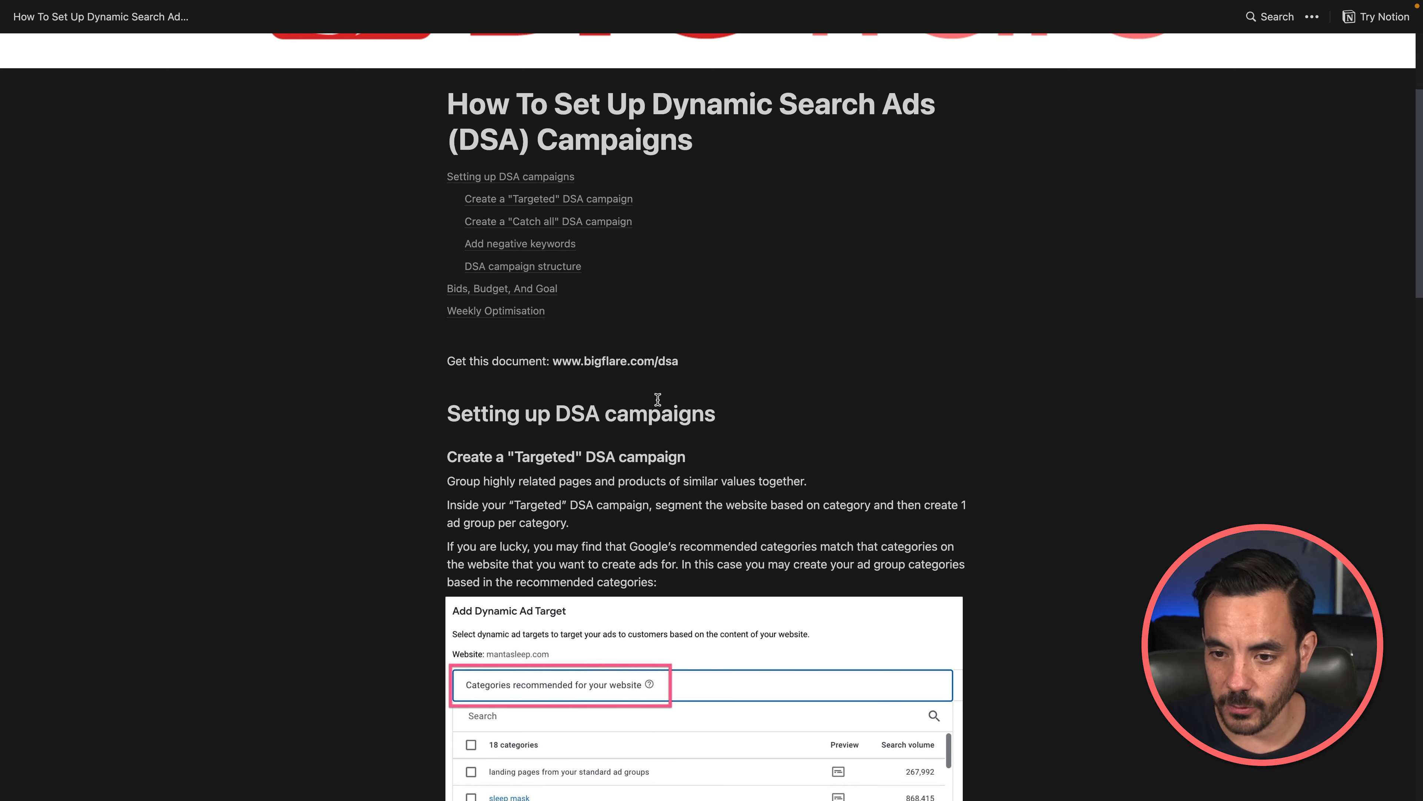
left_click_drag(554, 360, 692, 360)
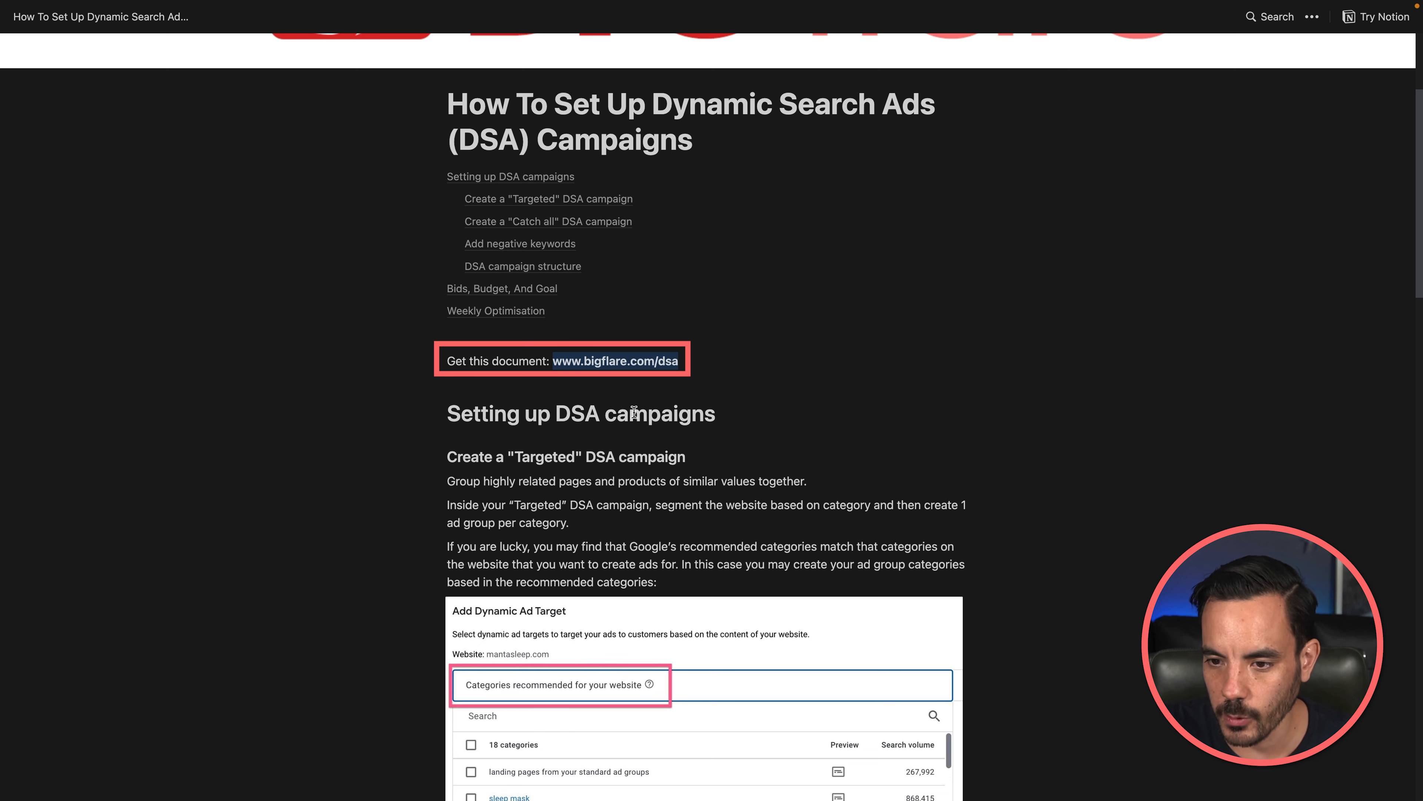
left_click(788, 391)
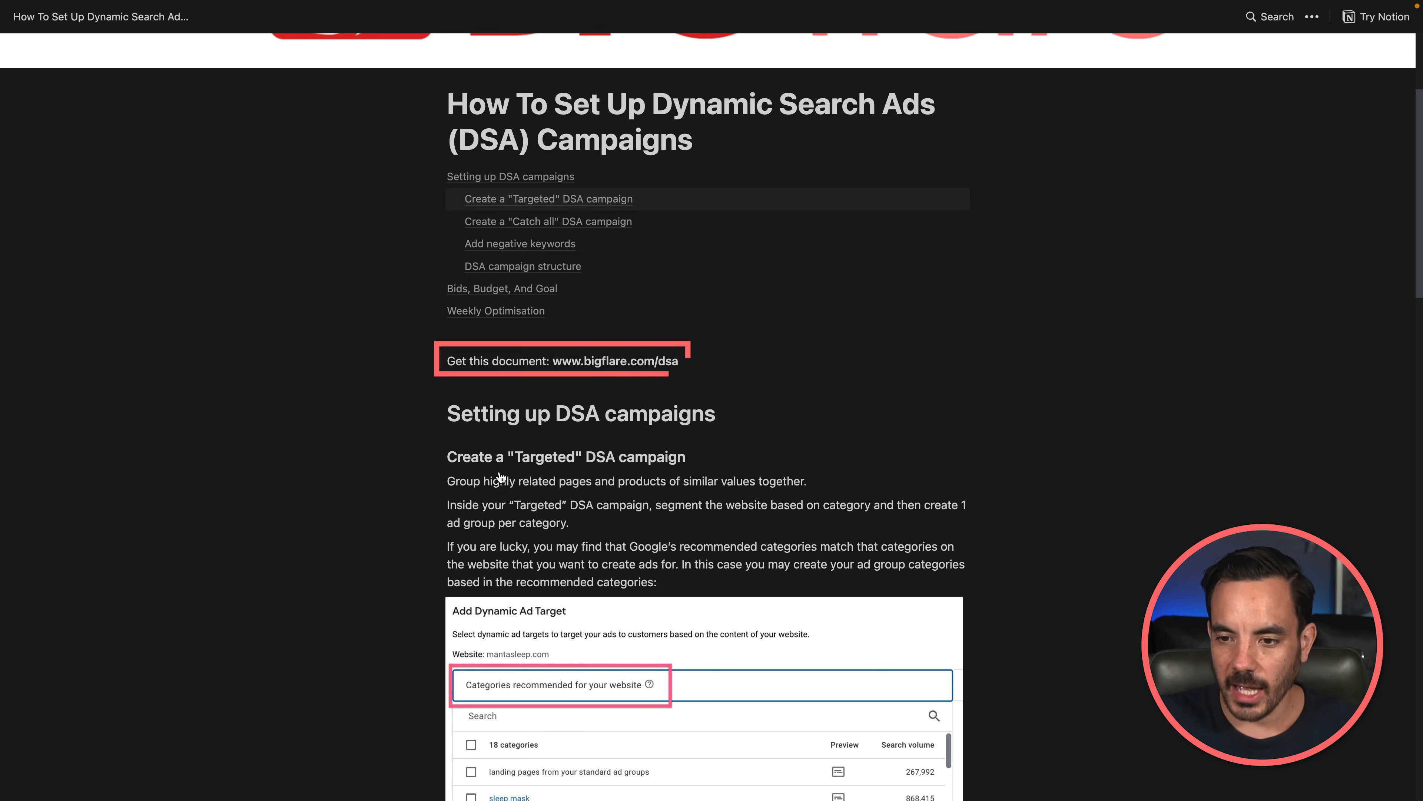
scroll(292, 376, "down", 5)
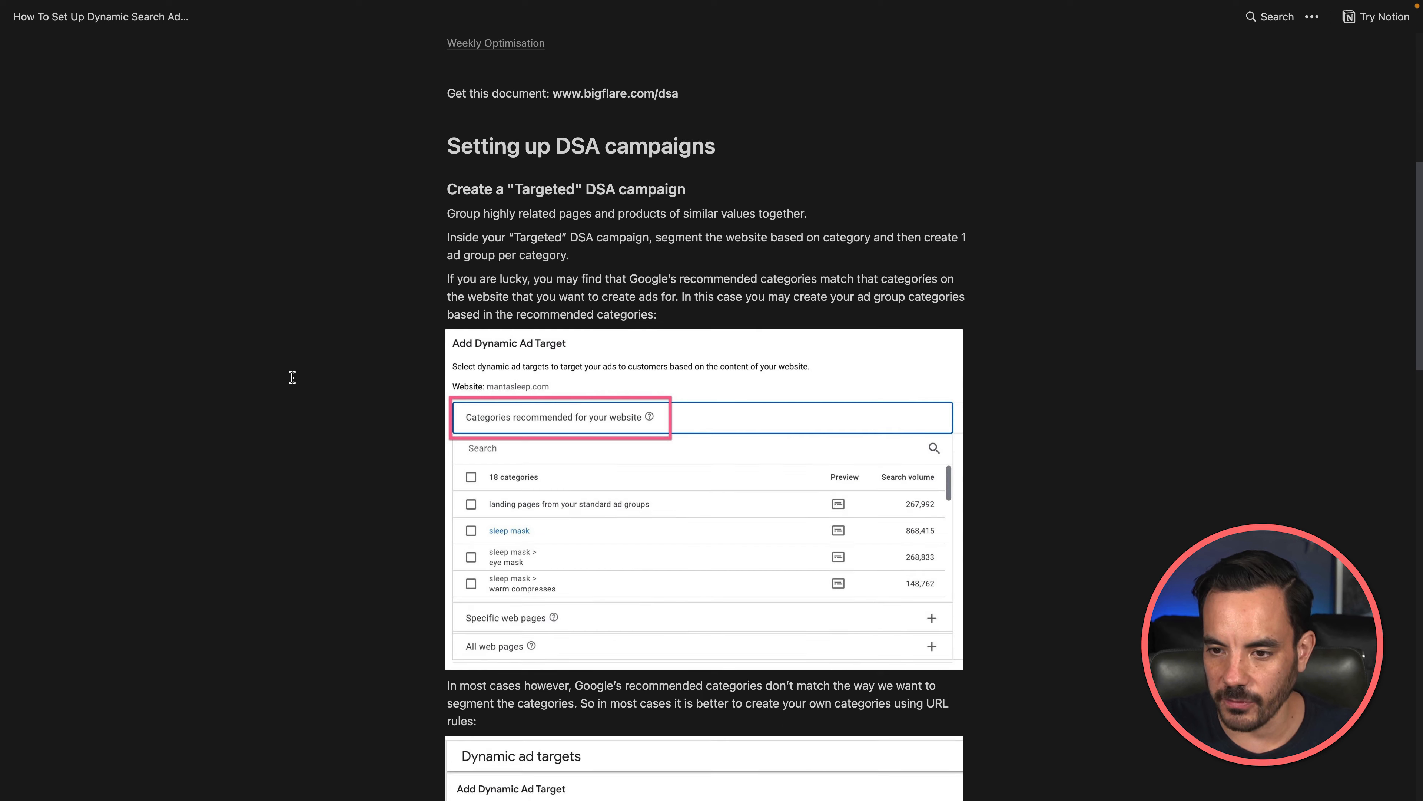
scroll(292, 376, "down", 2)
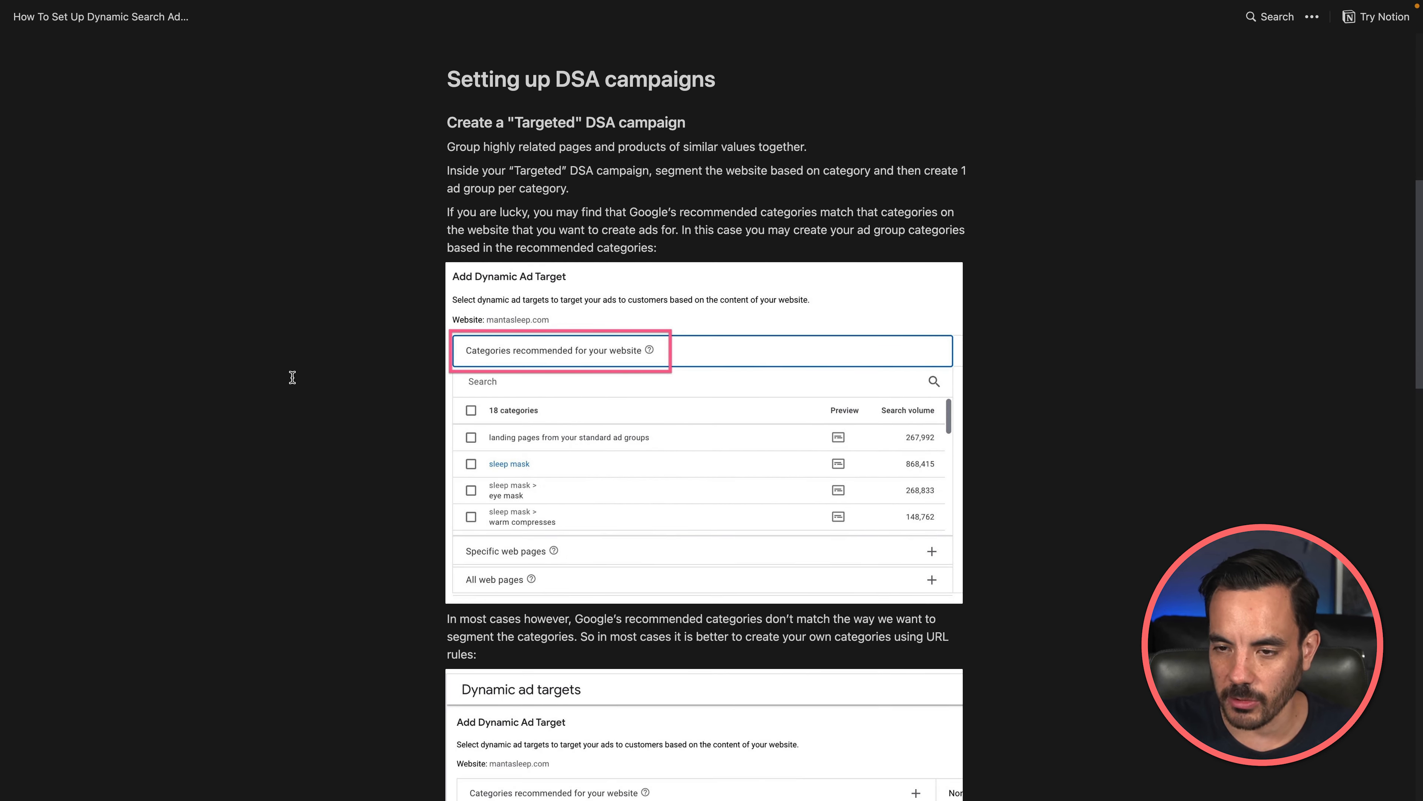
scroll(292, 376, "up", 5)
scroll(292, 377, "up", 6)
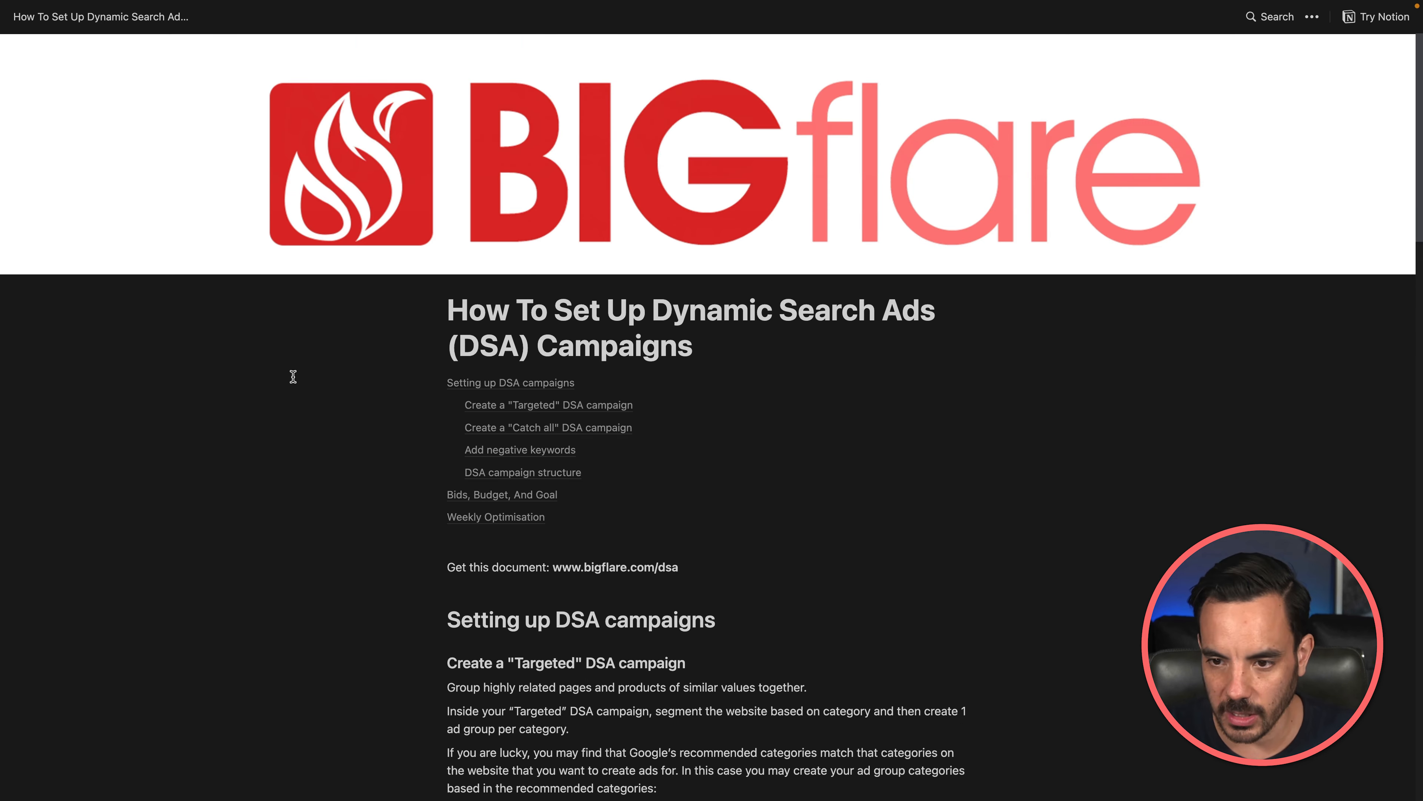
scroll(292, 376, "down", 11)
scroll(293, 375, "down", 20)
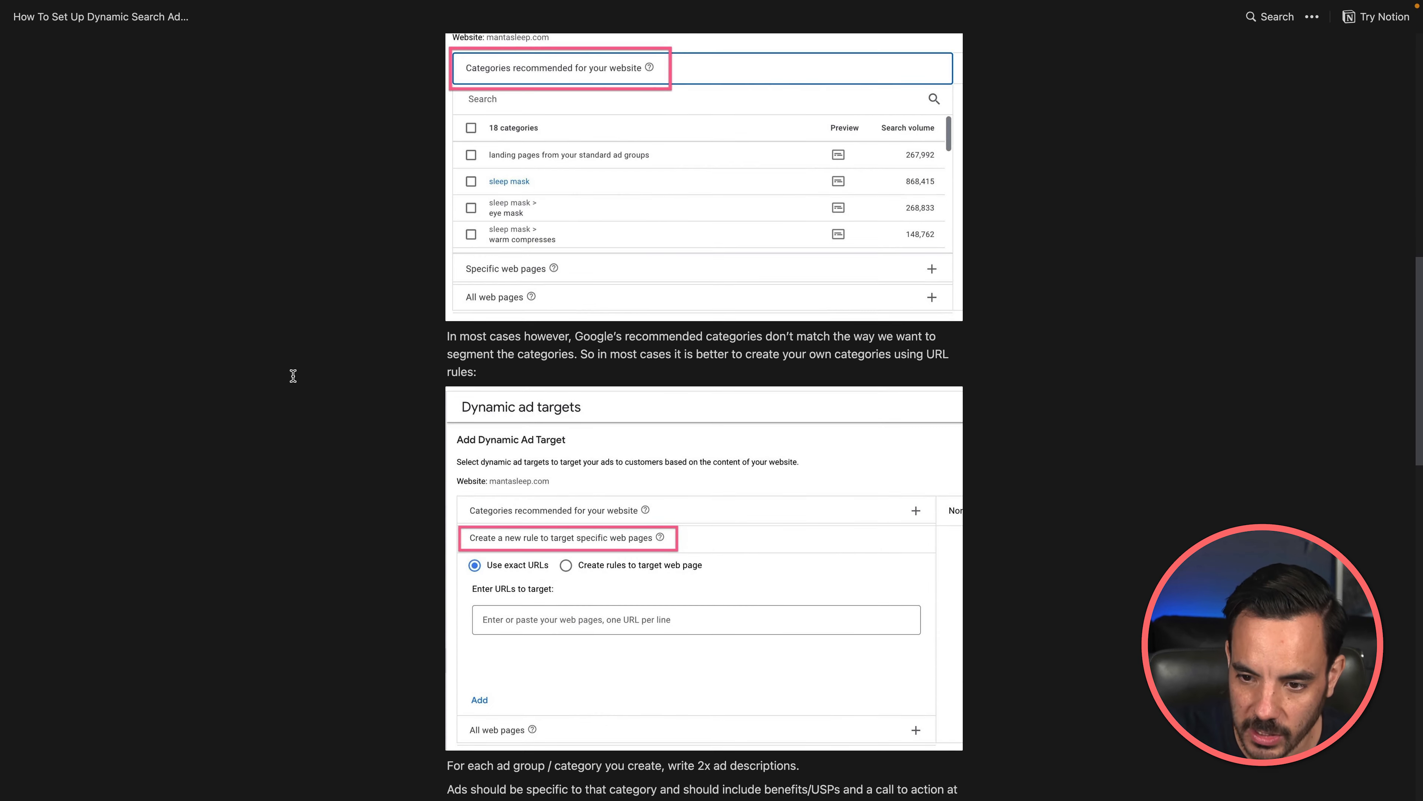
scroll(293, 375, "down", 4)
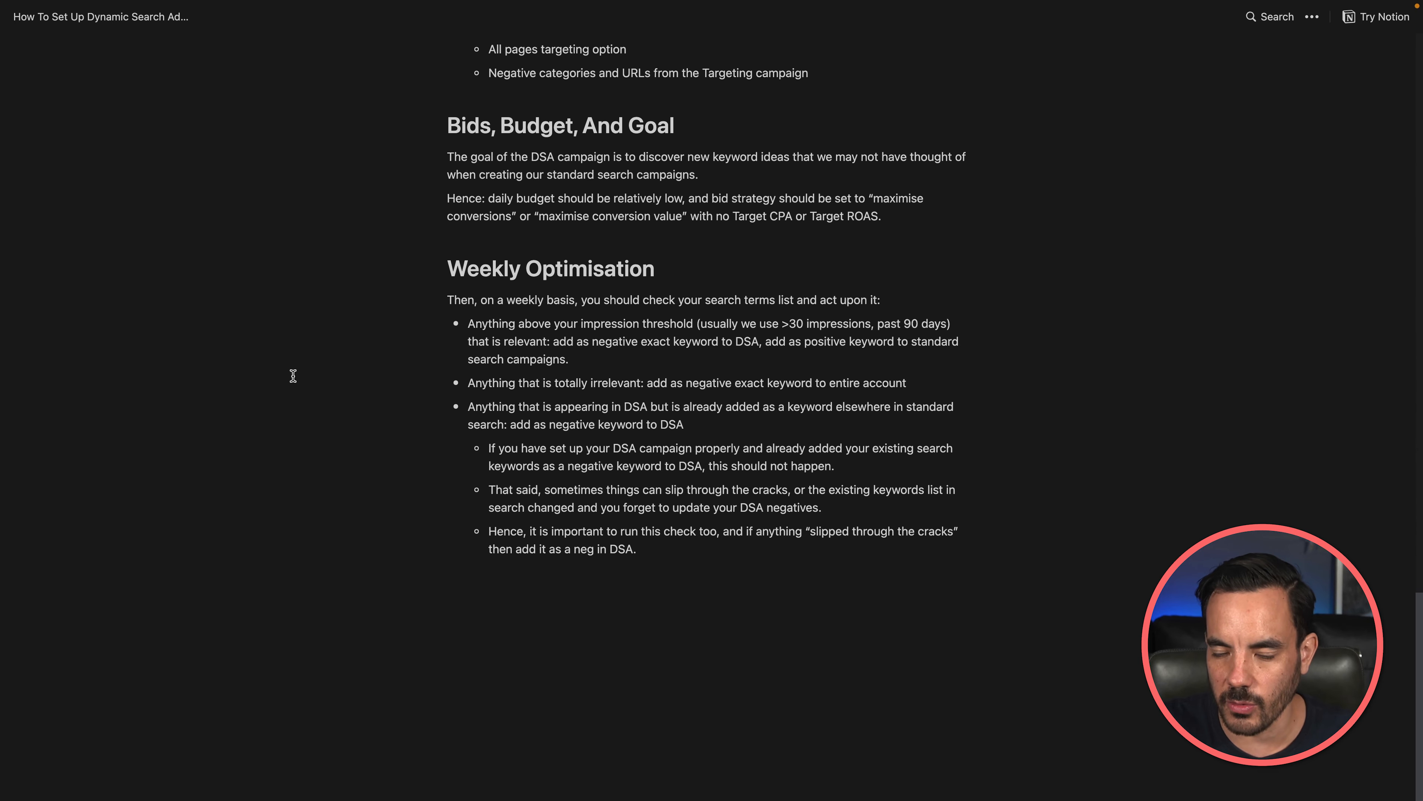